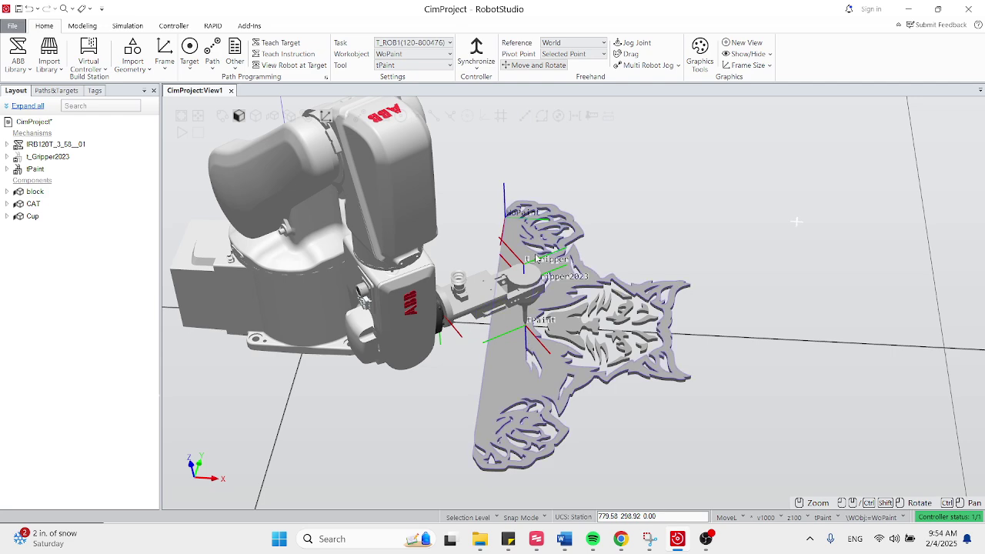
Set the active workobject to WoPaint and the active tool to tPaint, for new move instructions too
scroll(515, 225, "up", 1)
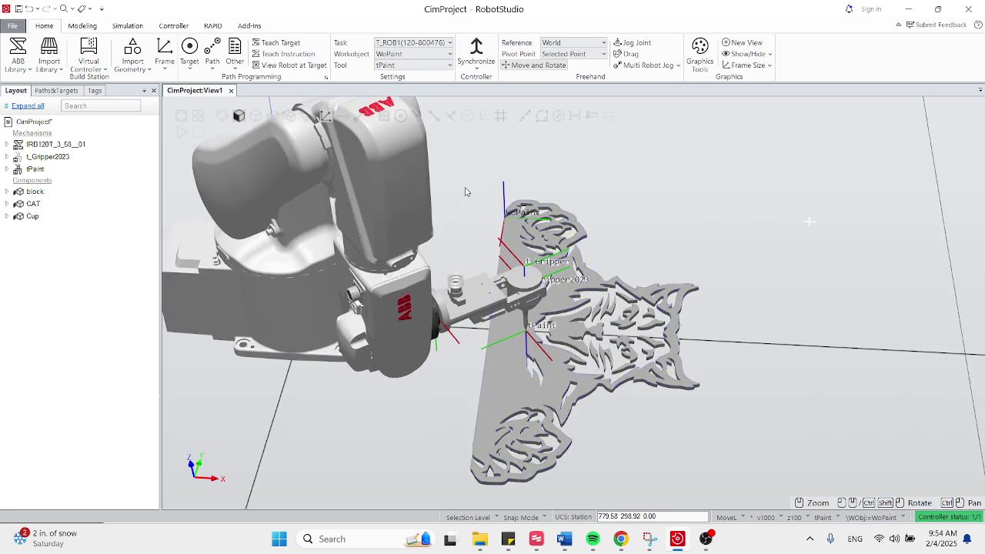
left_click_drag(464, 192, 447, 231, "ctrl+shift")
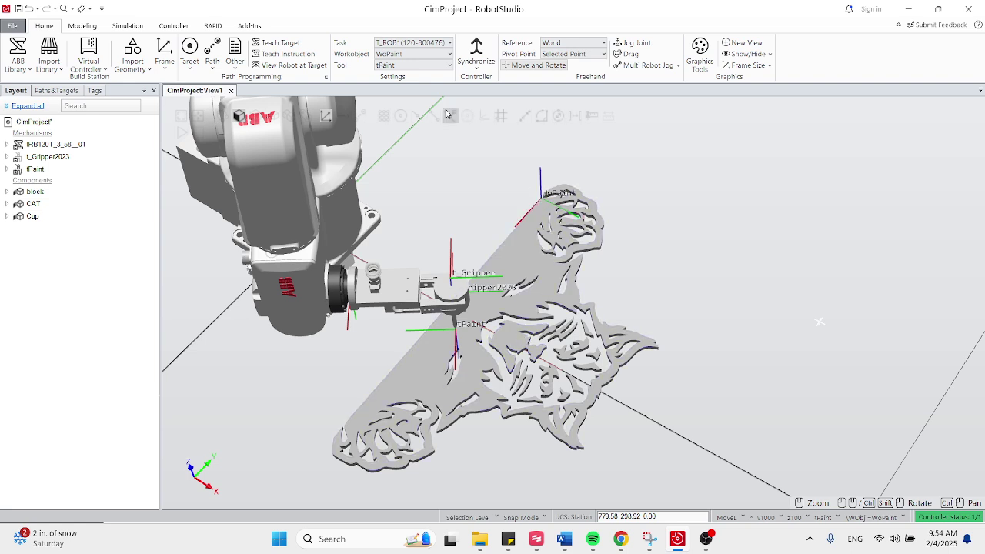
left_click(451, 55)
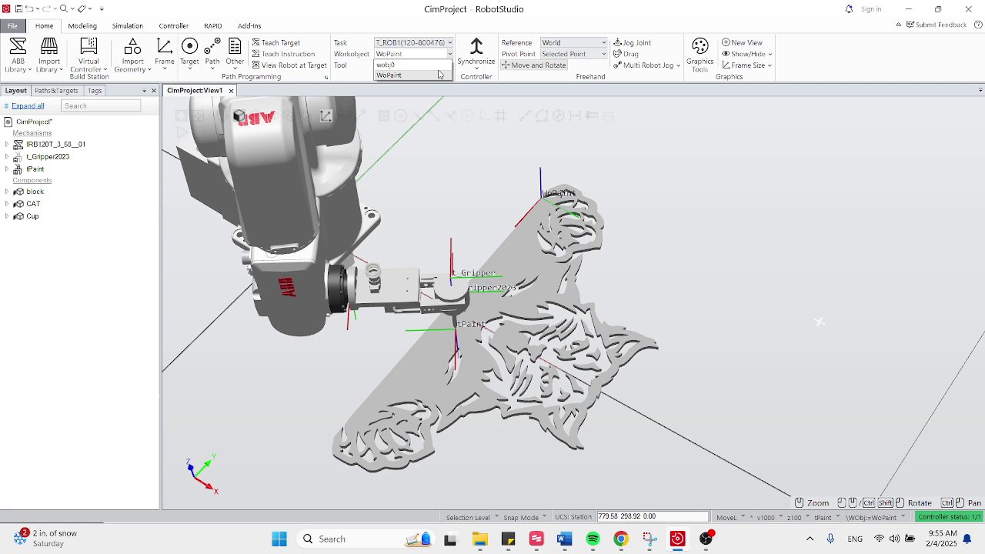
left_click(427, 74)
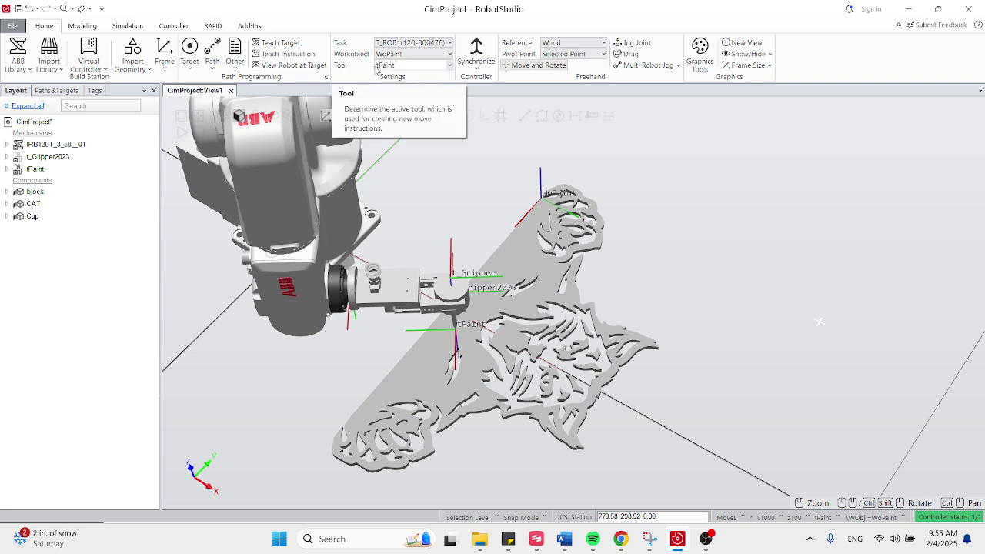
left_click(450, 68)
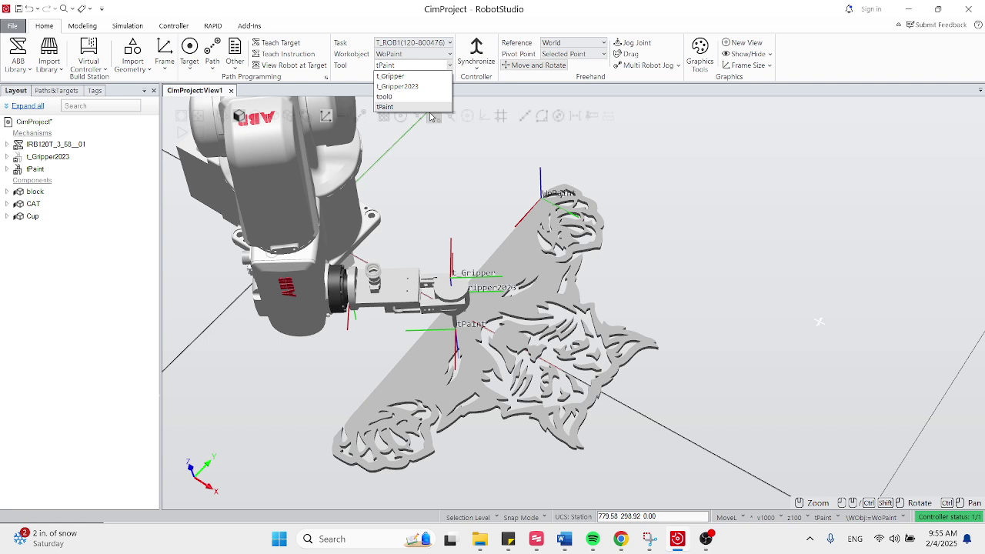
left_click(428, 108)
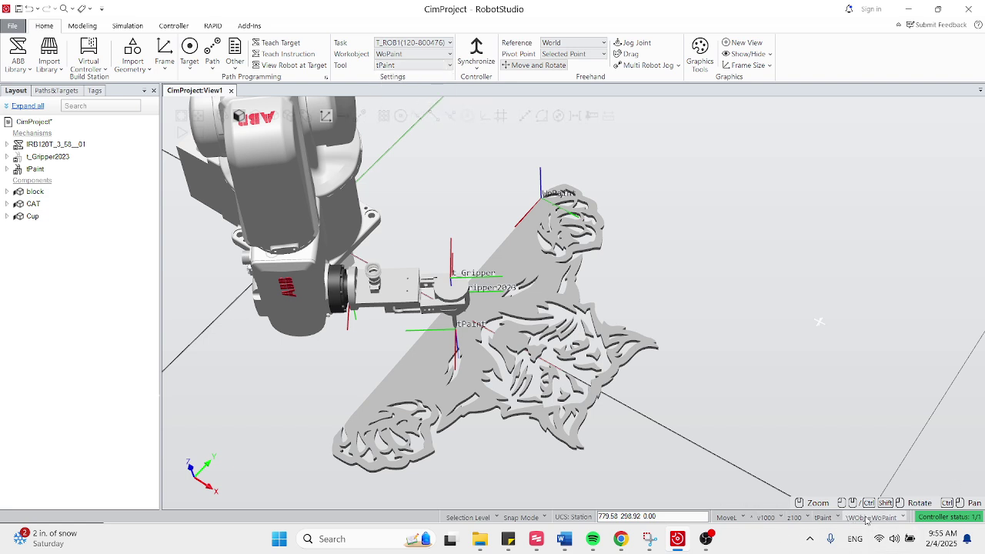
left_click(825, 517)
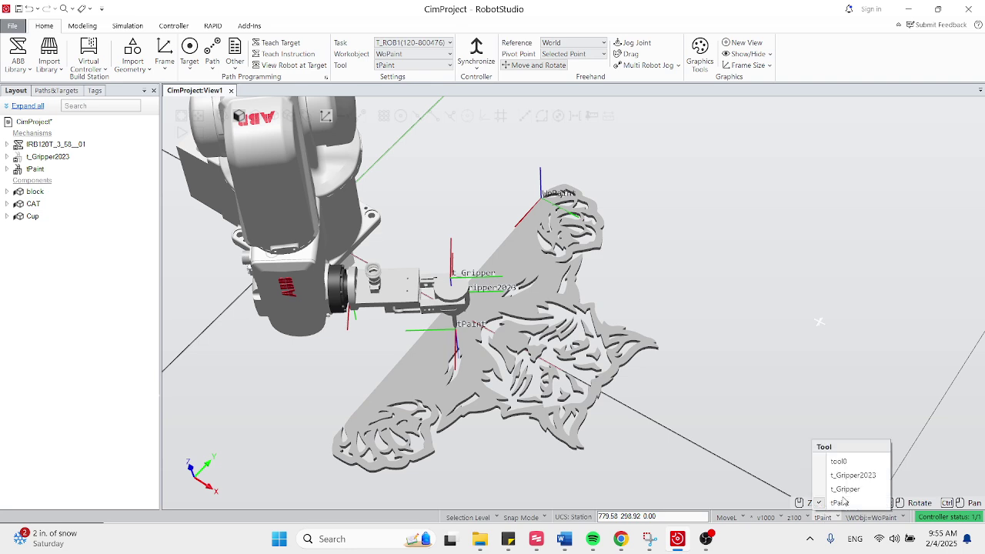
left_click(830, 503)
left_click(894, 519)
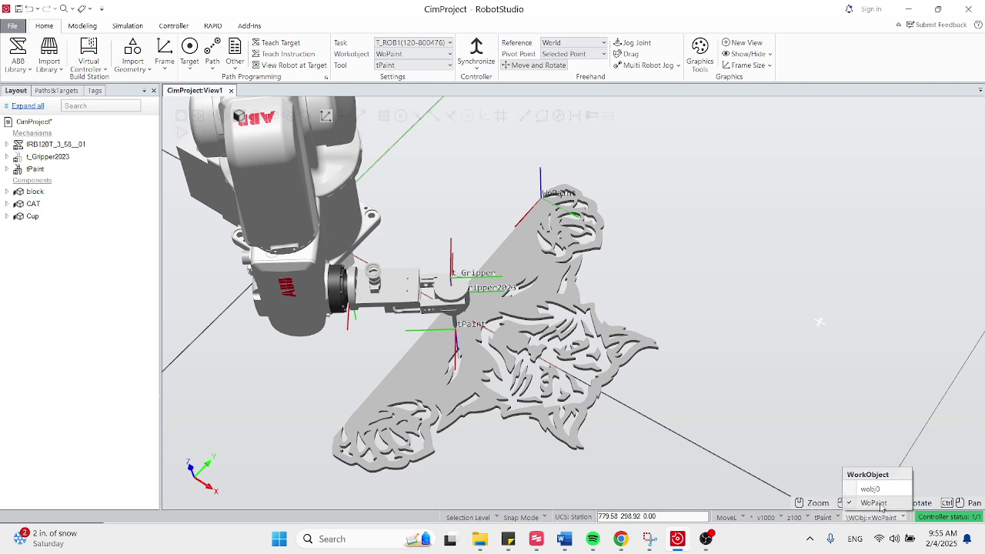
left_click(875, 504)
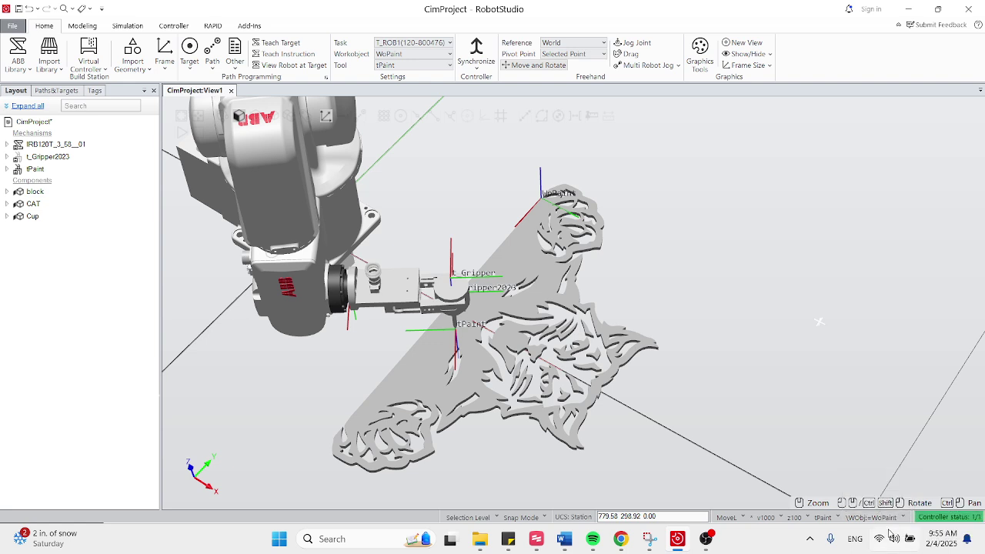
Show the station's paths and targets with the Tooldata group collapsed, and start an AutoPath
left_click(213, 67)
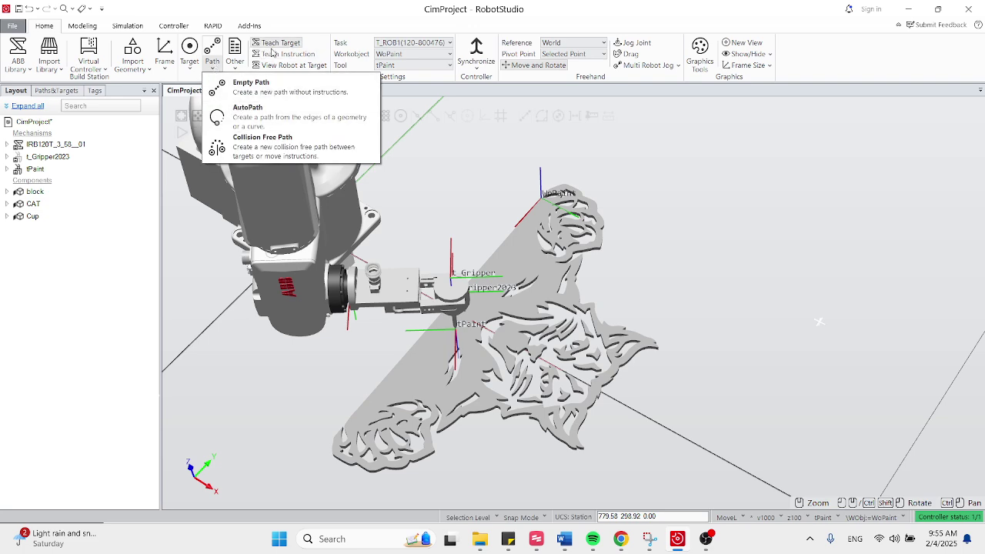
left_click(86, 224)
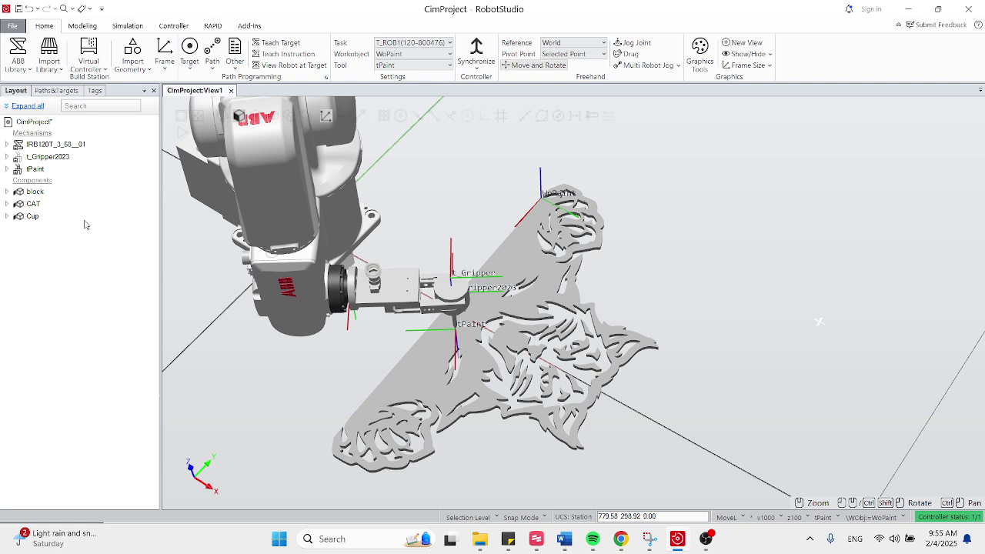
left_click(62, 92)
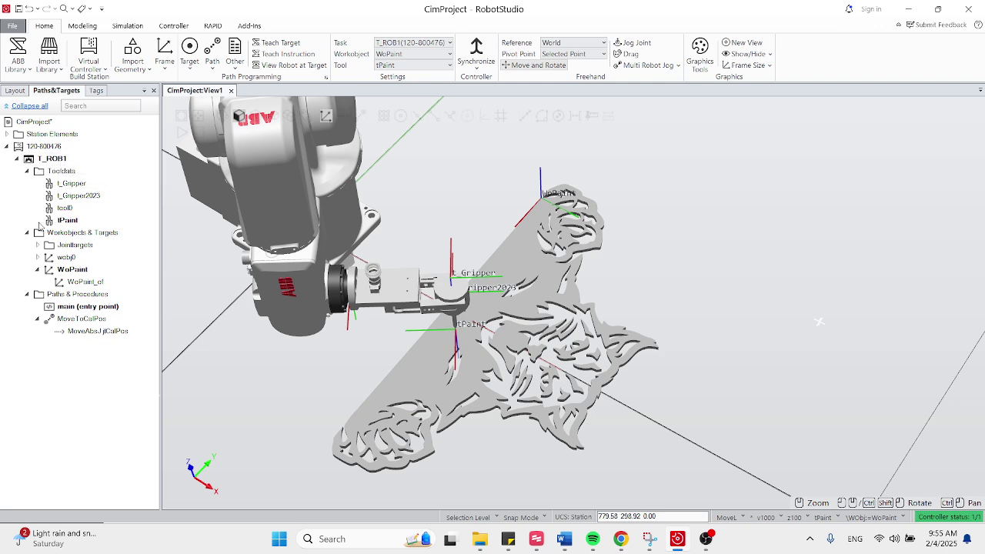
left_click(27, 171)
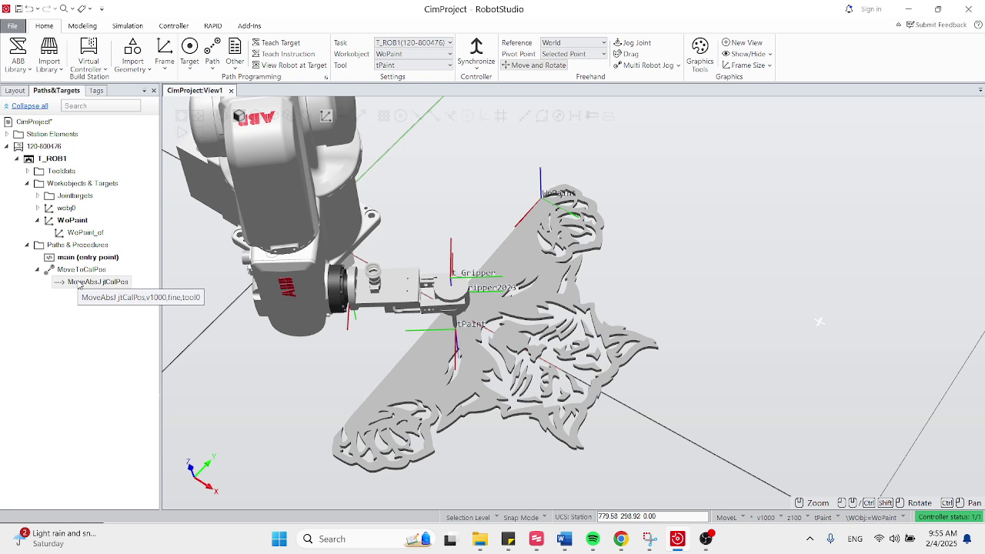
left_click(212, 66)
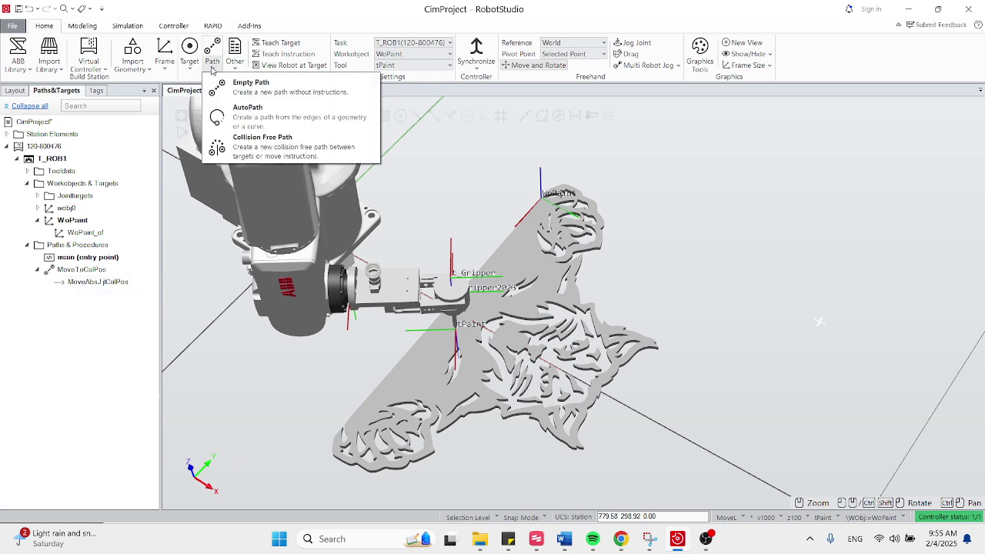
left_click(243, 119)
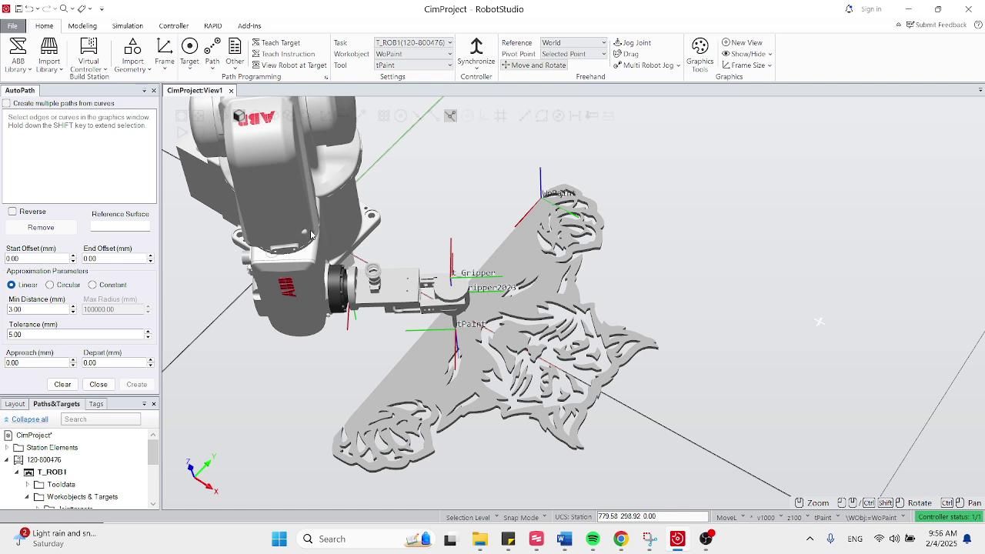
Set the AutoPath reference surface to the upper face of the CAT part, using surface selection and object snapping
left_click(120, 226)
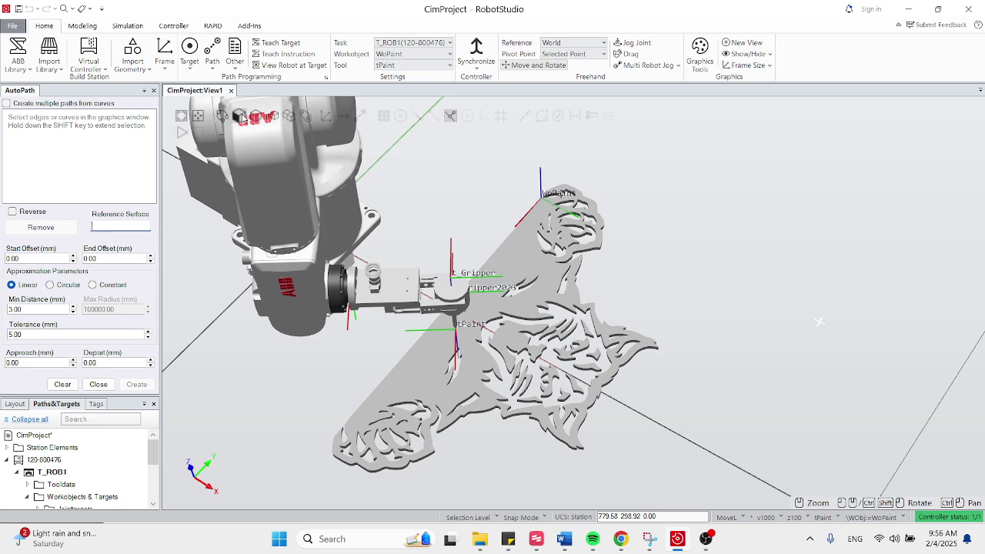
left_click(241, 117)
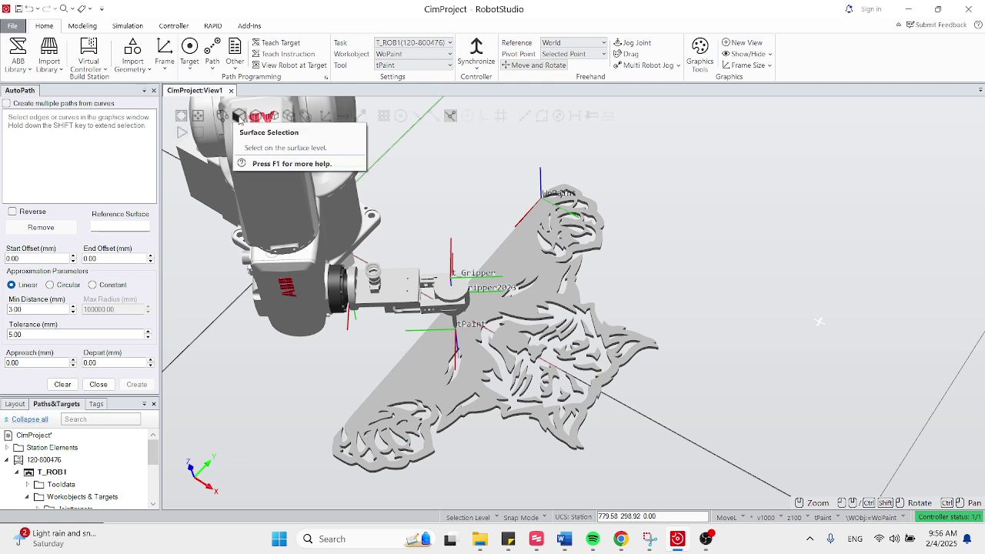
left_click(383, 119)
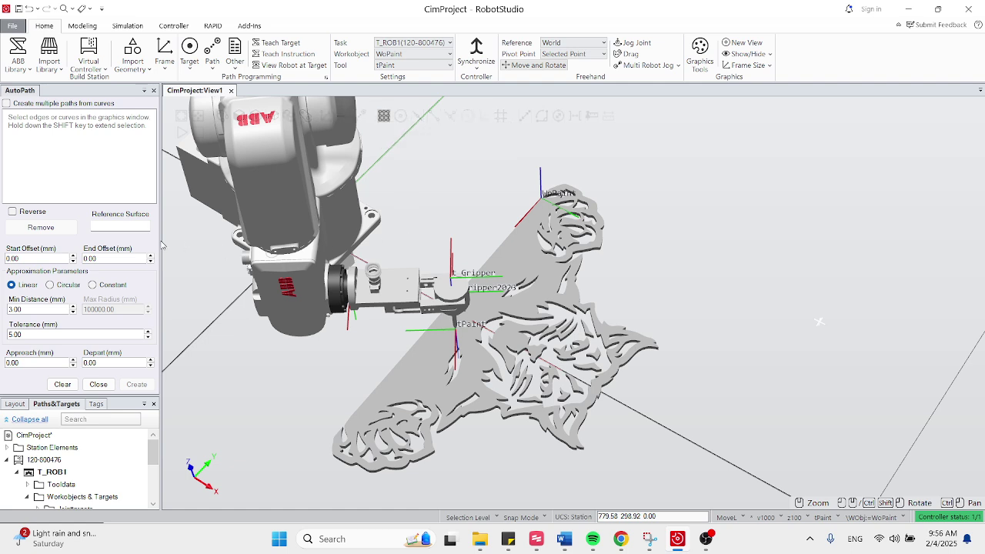
left_click(119, 225)
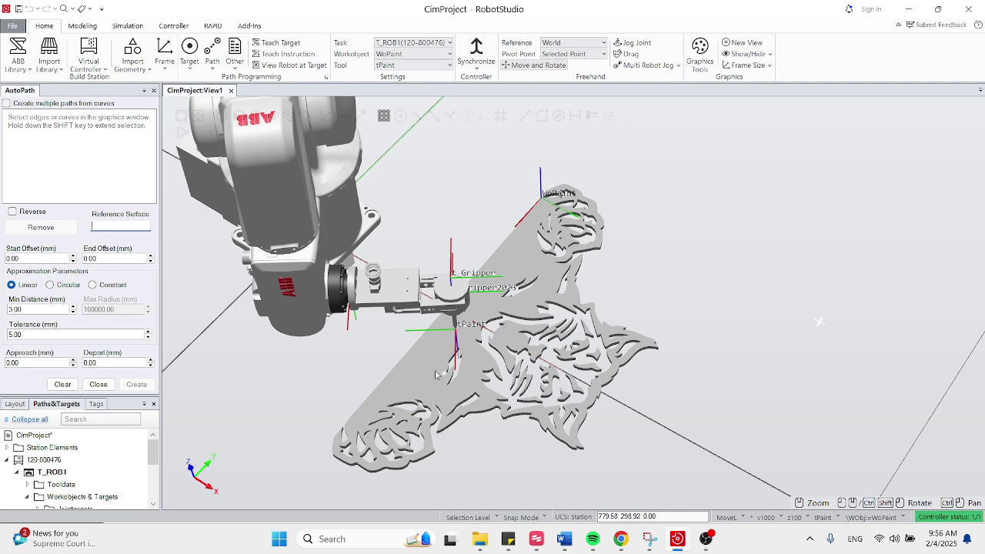
scroll(526, 266, "down", 2)
scroll(525, 265, "up", 3)
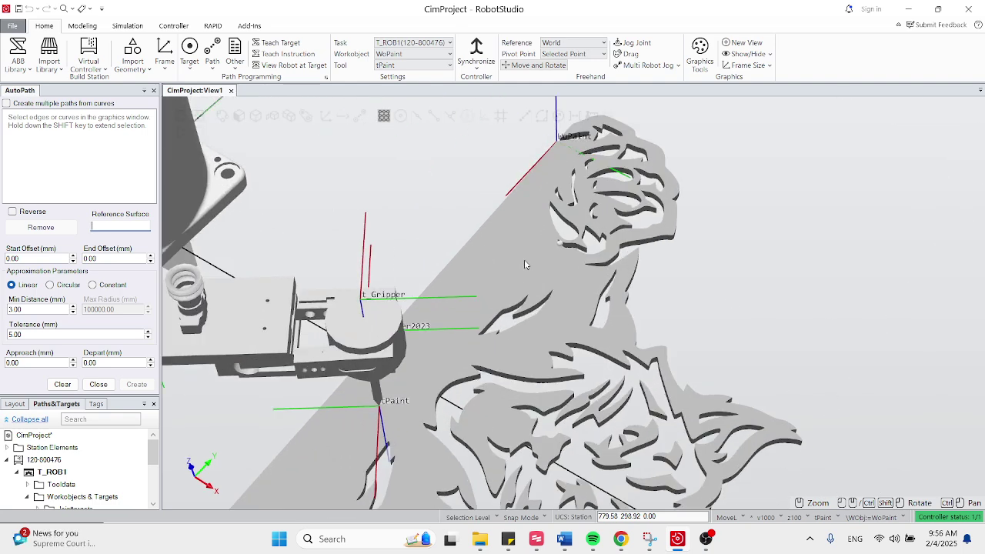
left_click(242, 120)
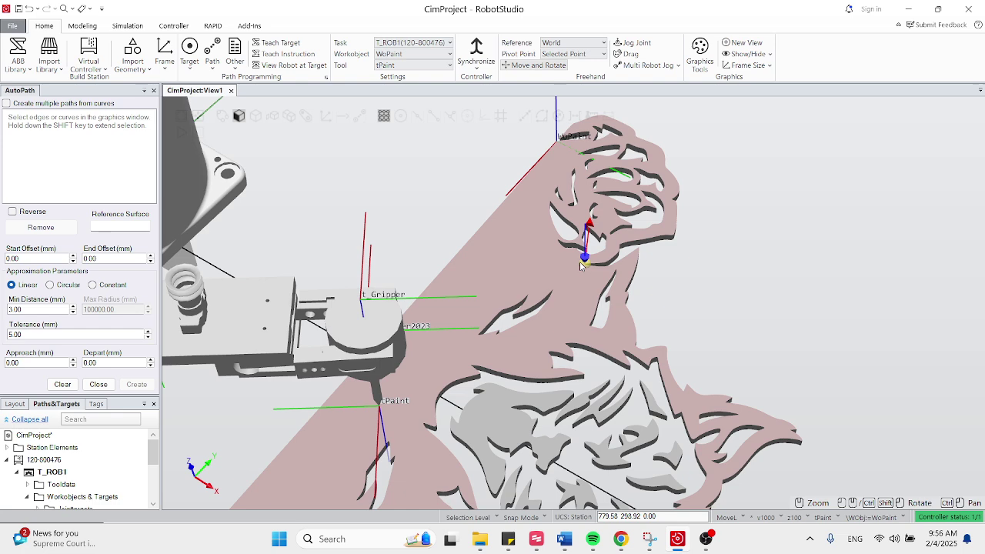
left_click_drag(580, 268, 588, 263, "ctrl+shift")
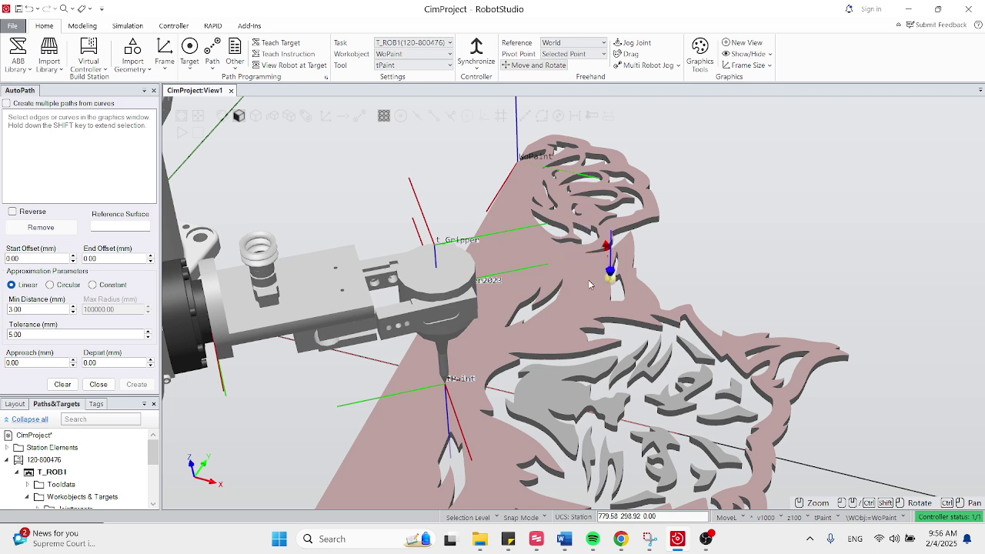
left_click(589, 285)
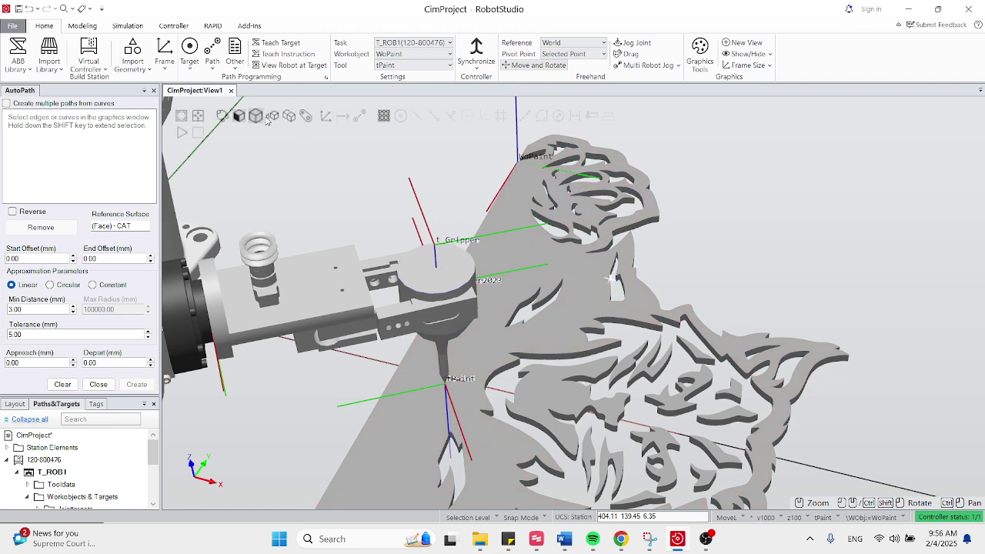
Switch to edge snapping and pick the first AutoPath edge on the outline of the large island inside the cat's face
left_click(450, 115)
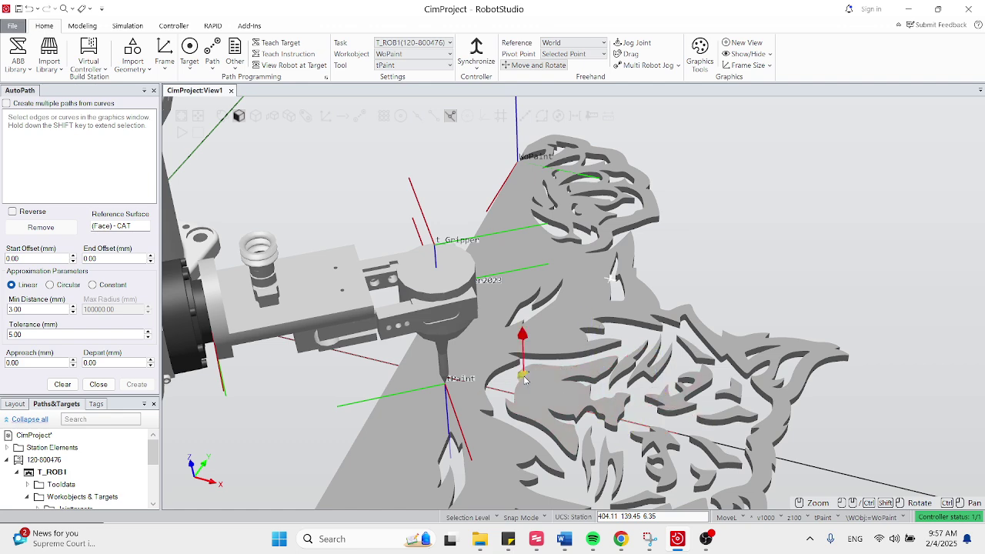
scroll(531, 427, "up", 4)
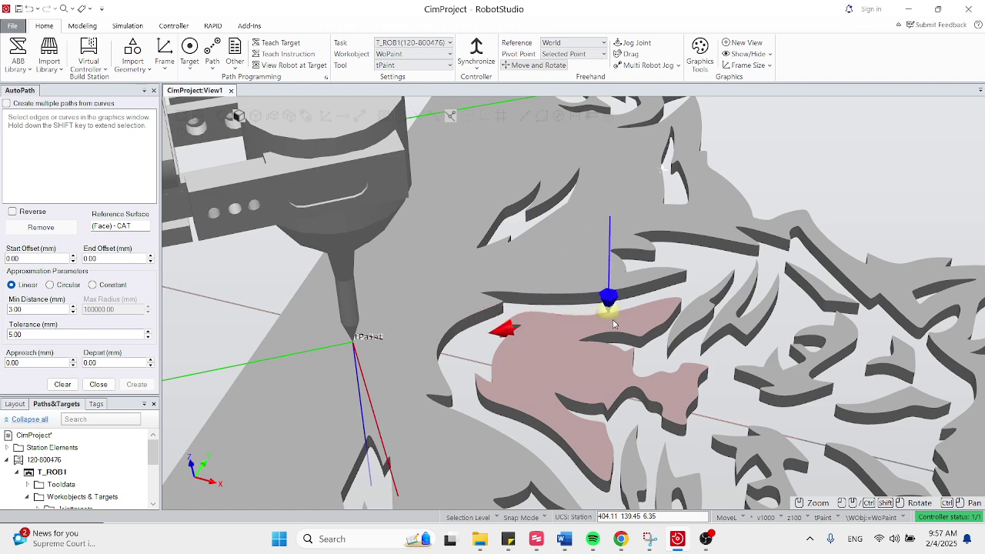
scroll(515, 327, "up", 10)
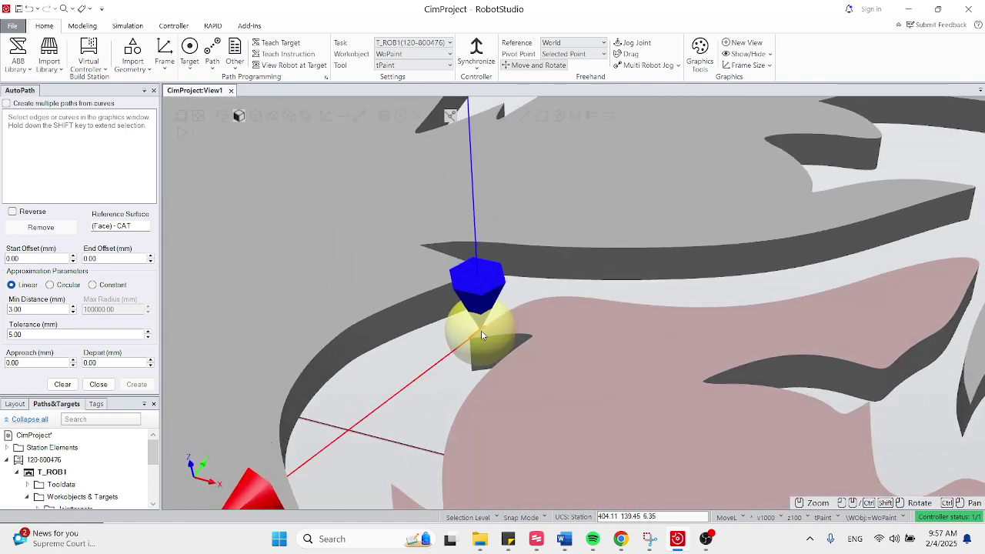
scroll(491, 330, "down", 3)
scroll(488, 327, "up", 8)
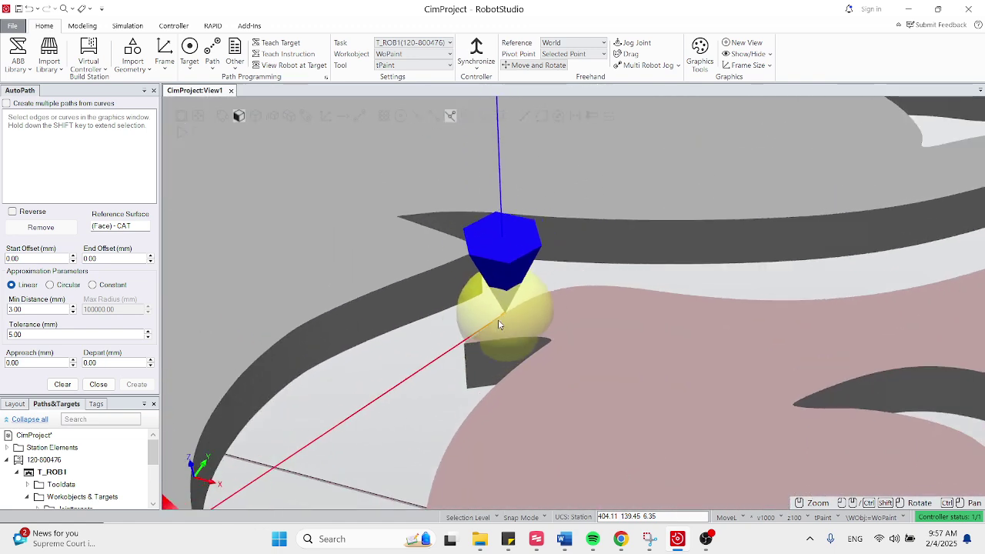
left_click(488, 335)
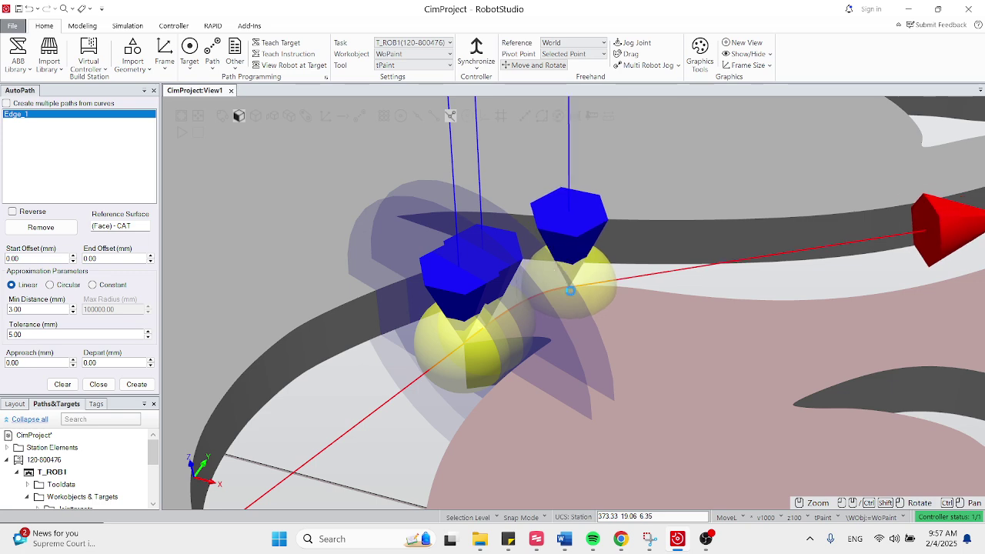
Extend the AutoPath edge selection along the island's upper outline to its pointed far-right tip
left_click(601, 291, "shift")
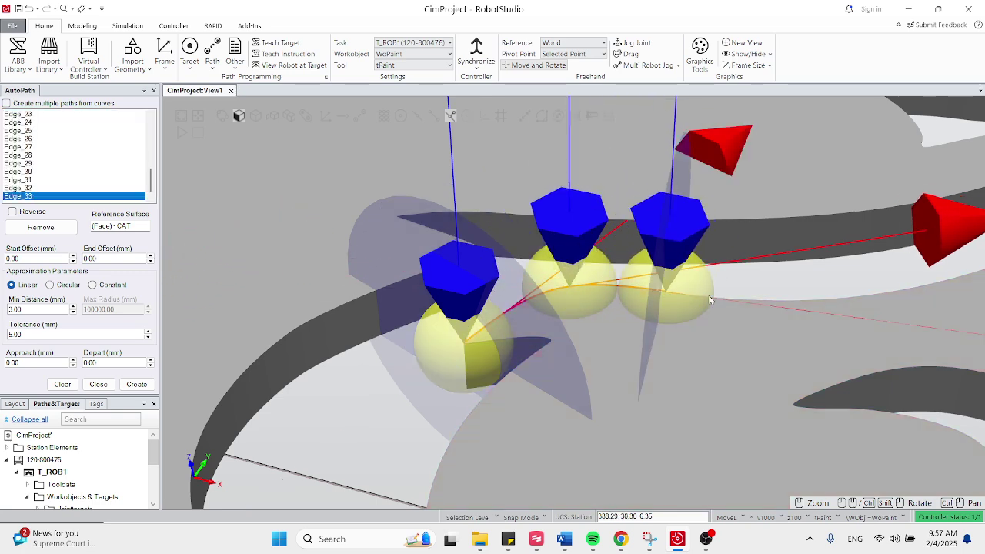
left_click(725, 301, "shift")
scroll(656, 315, "down", 5)
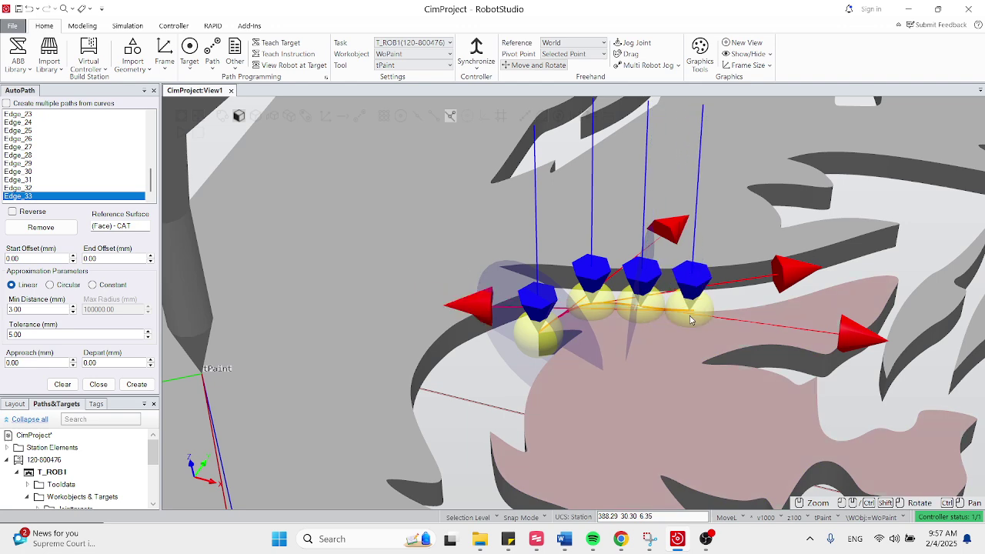
left_click(763, 309, "shift")
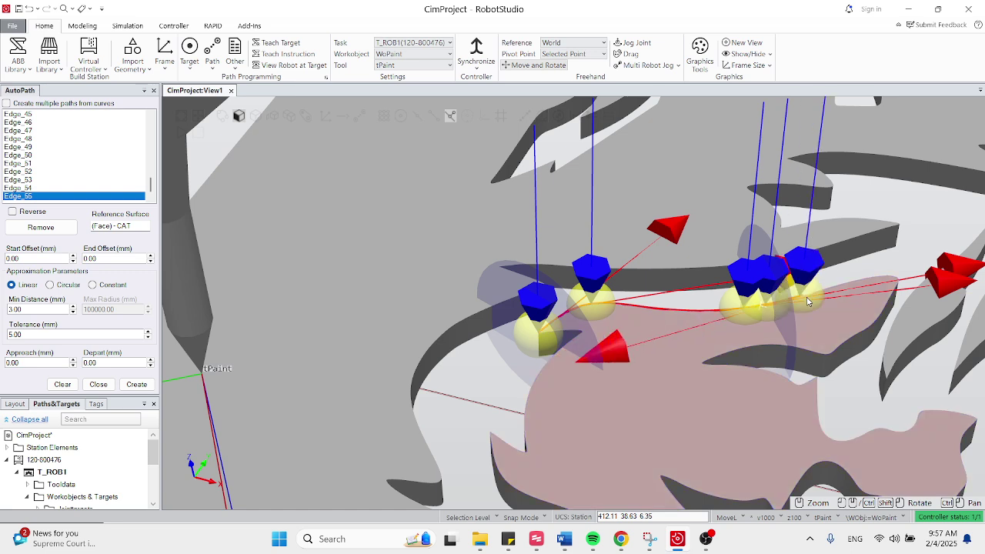
left_click(882, 282, "shift")
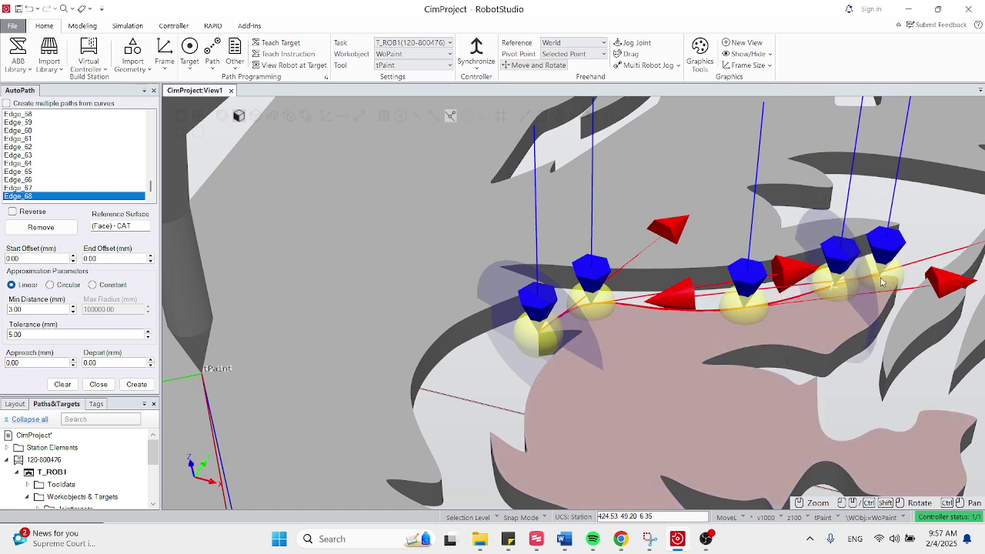
left_click(889, 284, "shift")
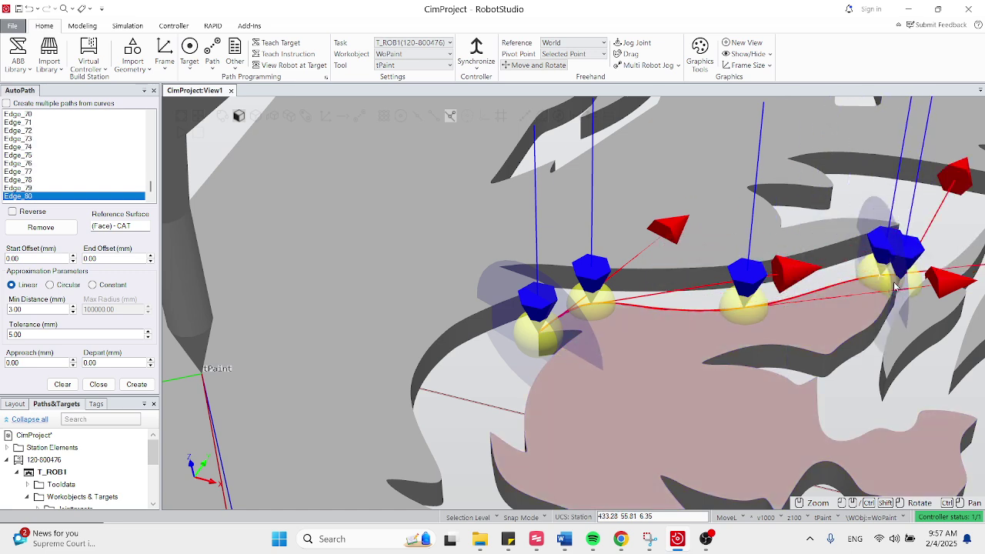
Add the edges running back from the island's pointed tip along the upper side of the first dark slit
left_click(882, 304, "shift")
left_click(860, 332, "shift")
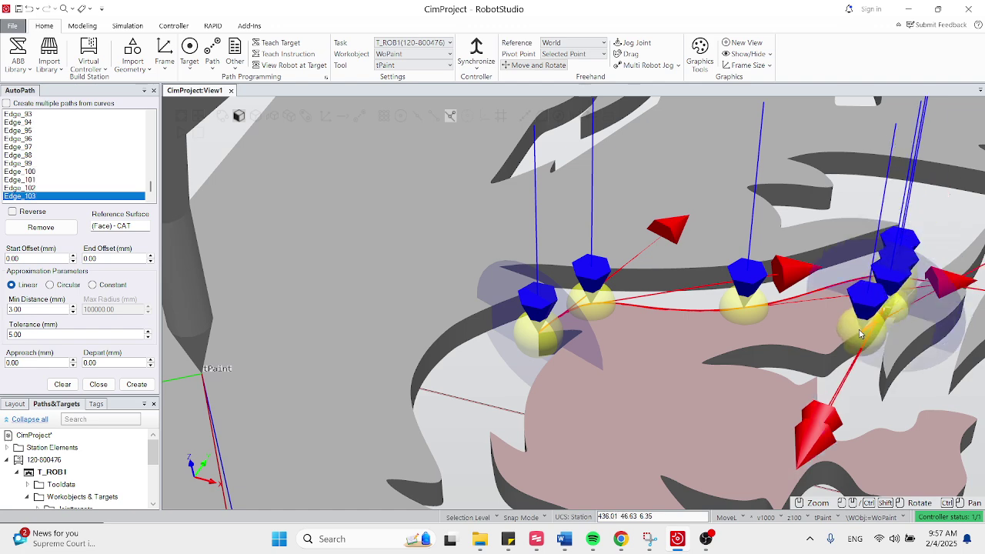
left_click(841, 344, "shift")
left_click(804, 351, "shift")
left_click(774, 348, "shift")
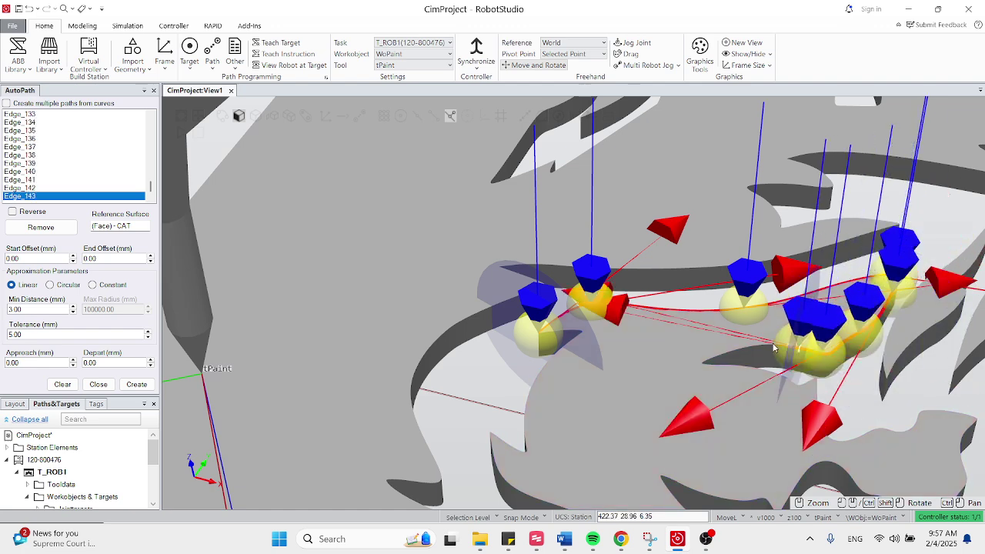
Add the remaining upper edges of the first slit and continue around its inner point
left_click(762, 351, "shift")
left_click(733, 354, "shift")
left_click(712, 356, "shift")
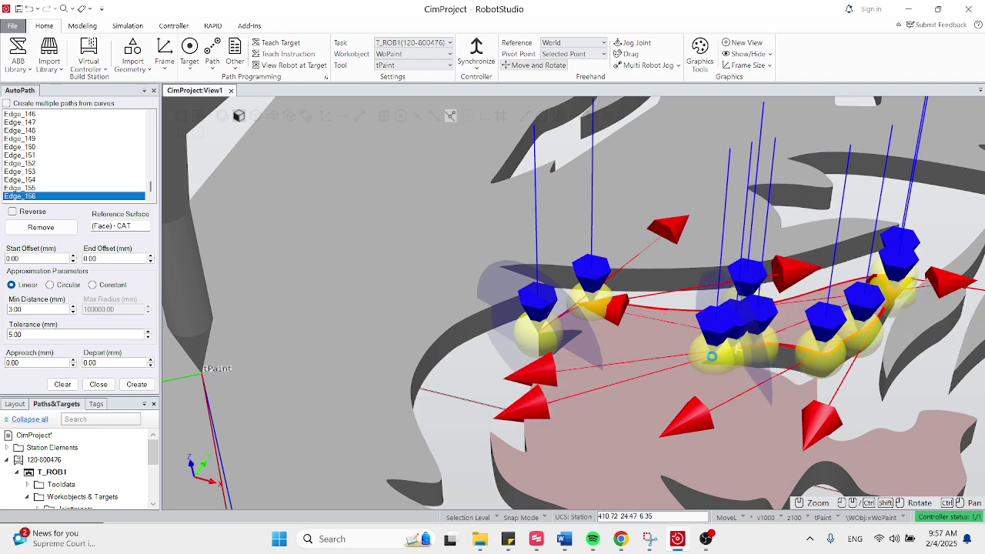
left_click(715, 359, "shift")
left_click(722, 364, "shift")
left_click(729, 371, "shift")
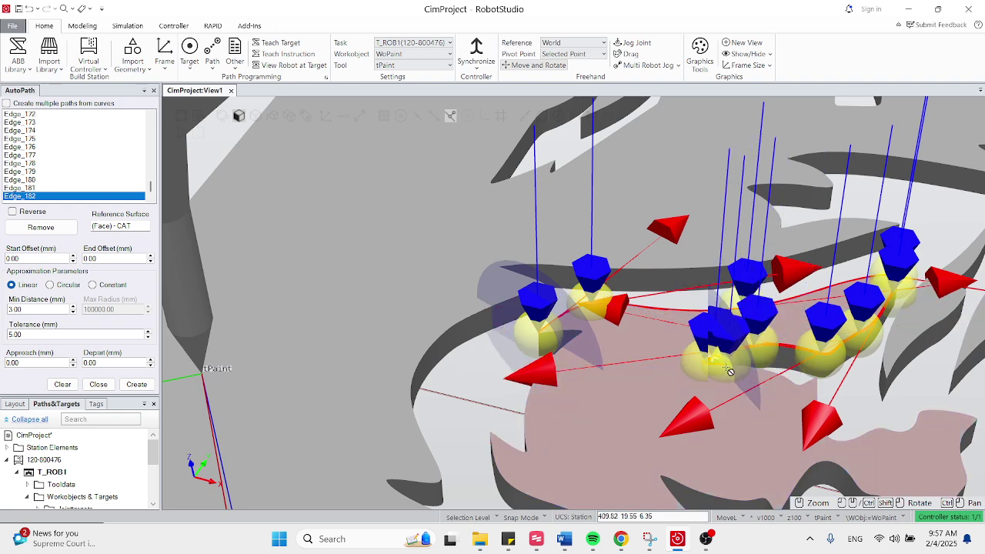
Add the edges along the lower side of the first slit, from its inner point back toward the open end
scroll(736, 369, "down", 3)
scroll(755, 402, "up", 4)
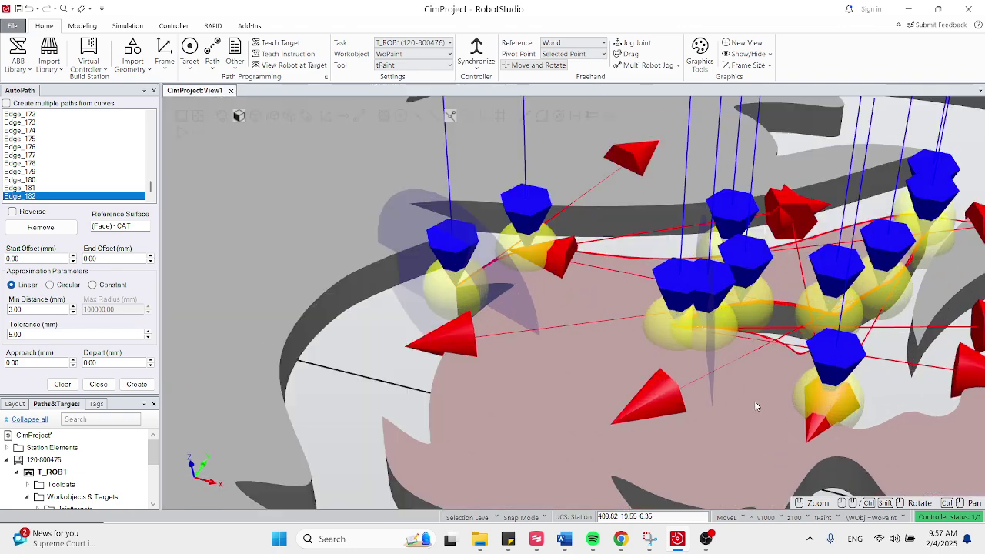
scroll(755, 401, "up", 1)
left_click(750, 324)
left_click(780, 334)
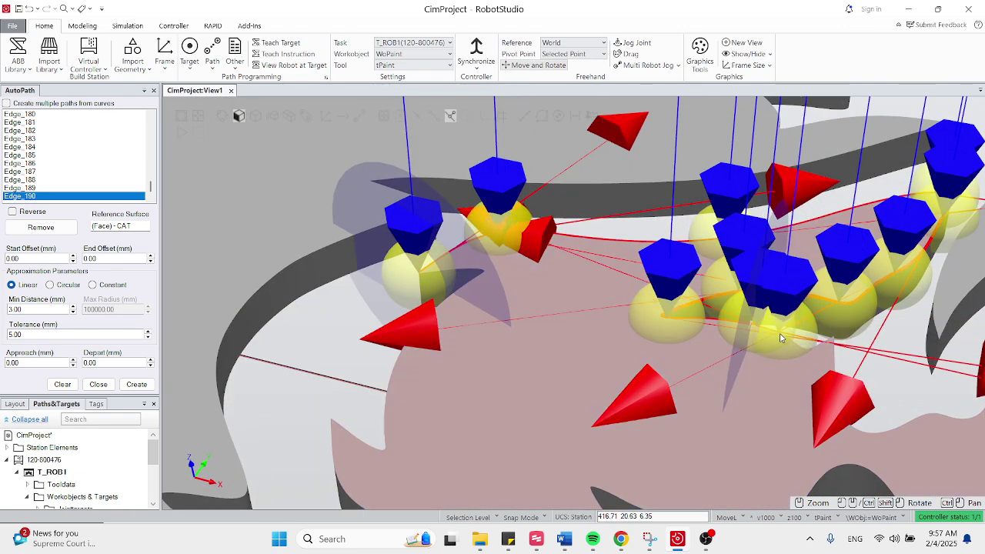
left_click(783, 337)
left_click(794, 339)
left_click(804, 343)
left_click(824, 347)
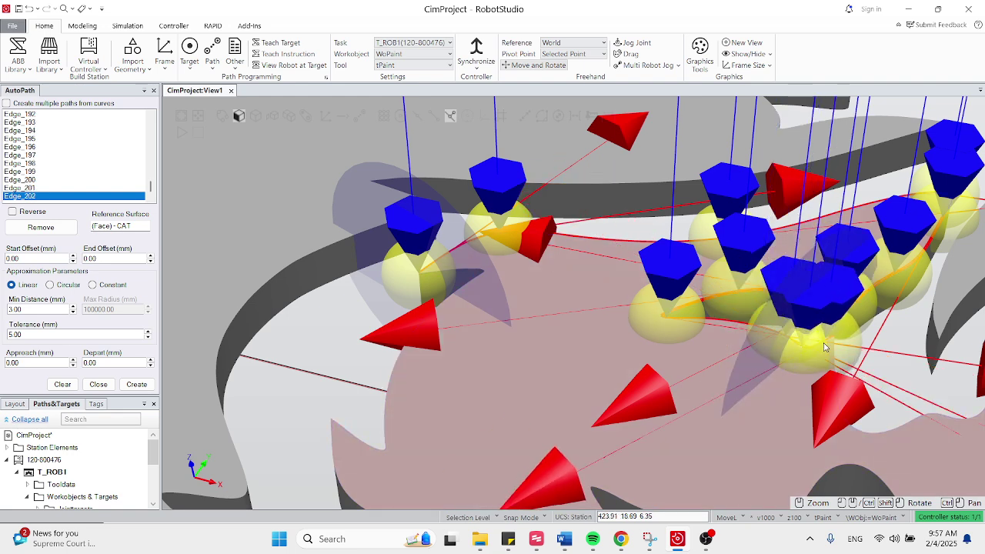
Add the edges around the corner at the slit's open end and down the short side below it
left_click(827, 347)
left_click(834, 357)
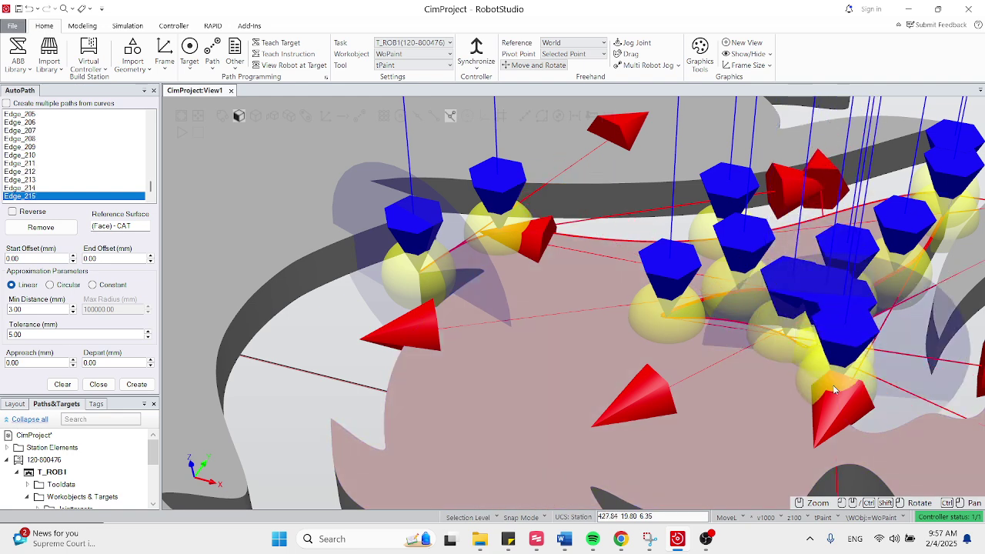
left_click(835, 391)
left_click(854, 431)
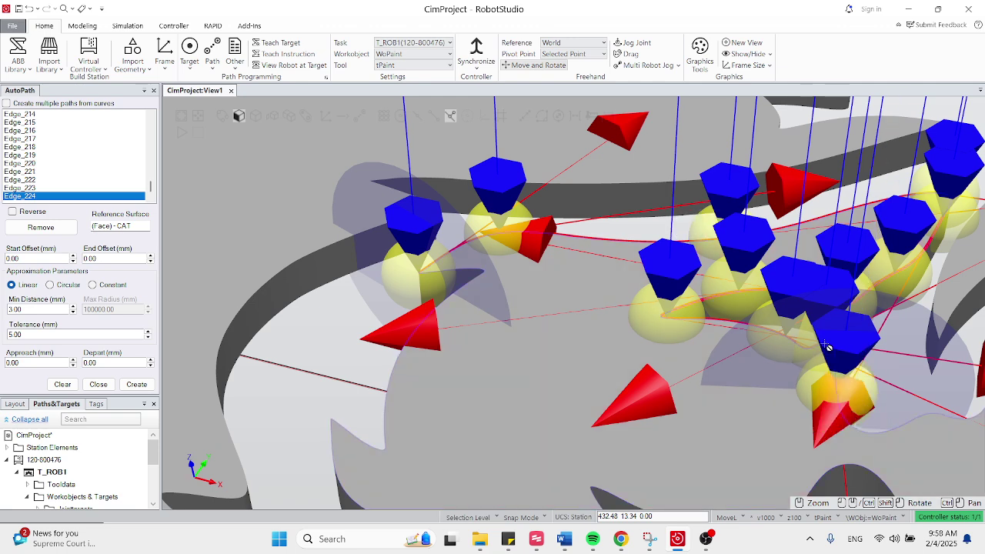
Add the wavy upper edges of the island's right-hand lobe to the AutoPath selection
scroll(779, 393, "down", 2)
scroll(779, 405, "up", 3)
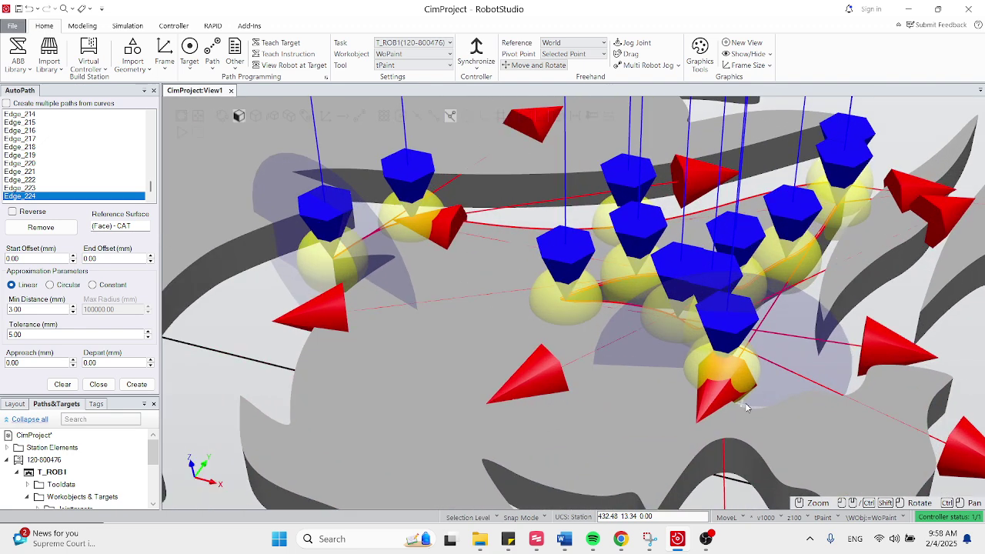
left_click(793, 416)
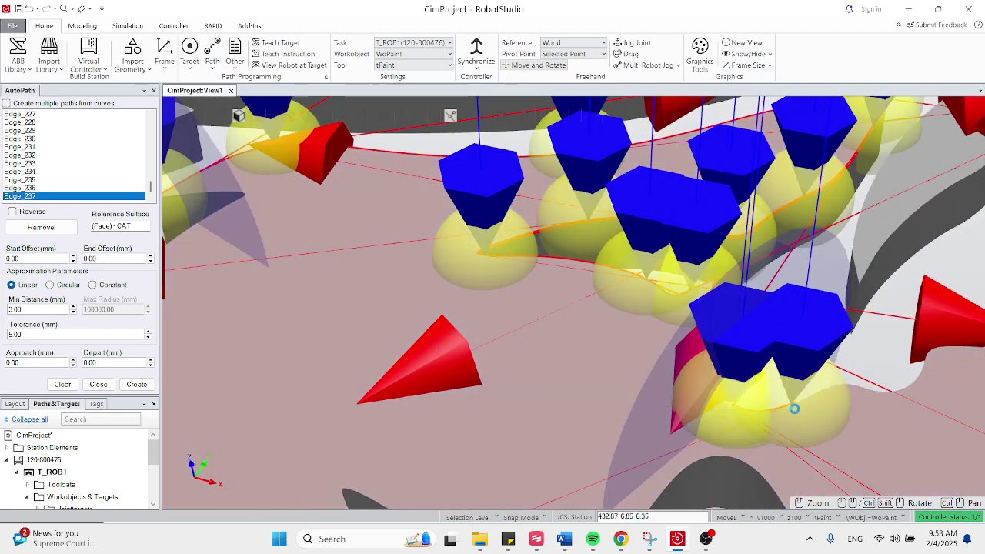
left_click(862, 391)
left_click(918, 389)
left_click(919, 389)
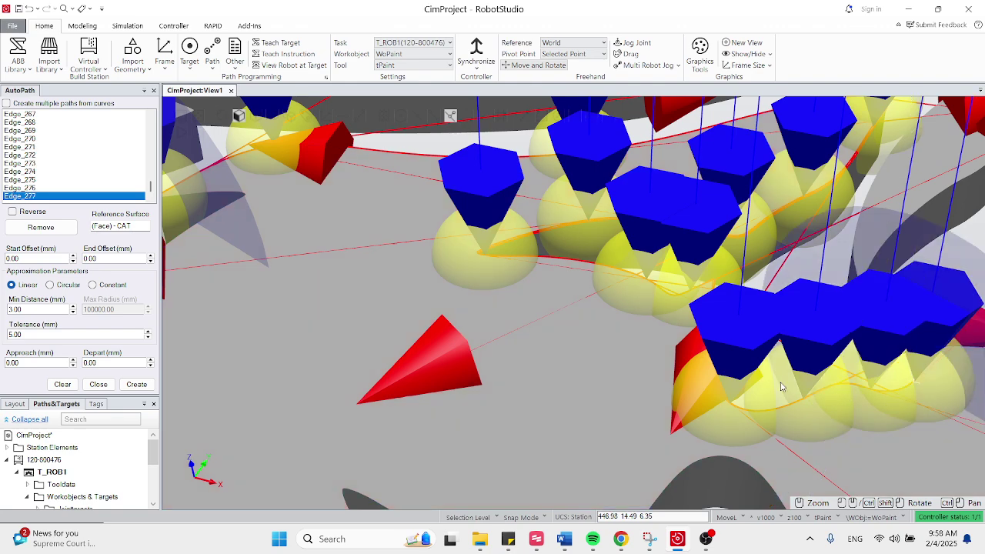
Add the edges around the outer end of the right-hand lobe and down to its lower corner
scroll(847, 369, "down", 2)
left_click(818, 355)
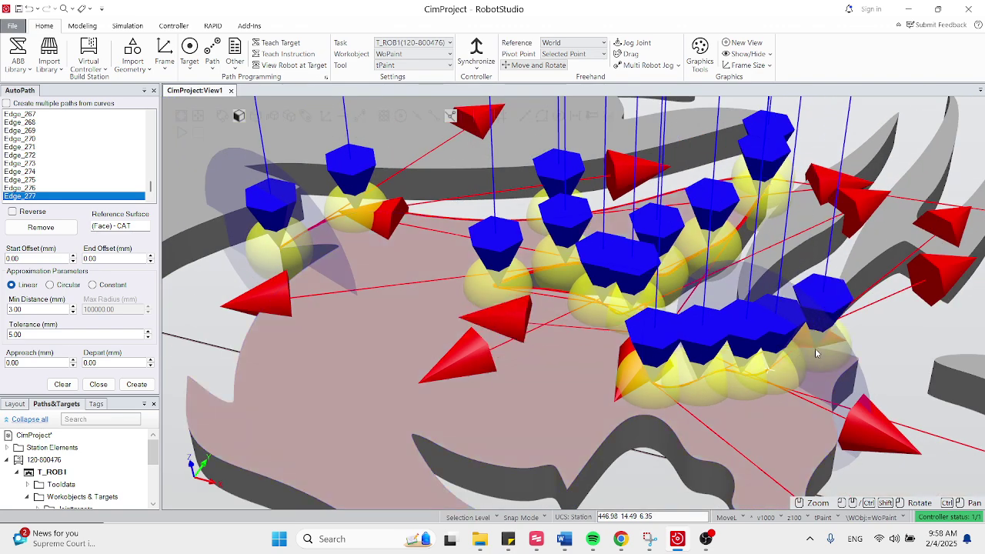
left_click(845, 384)
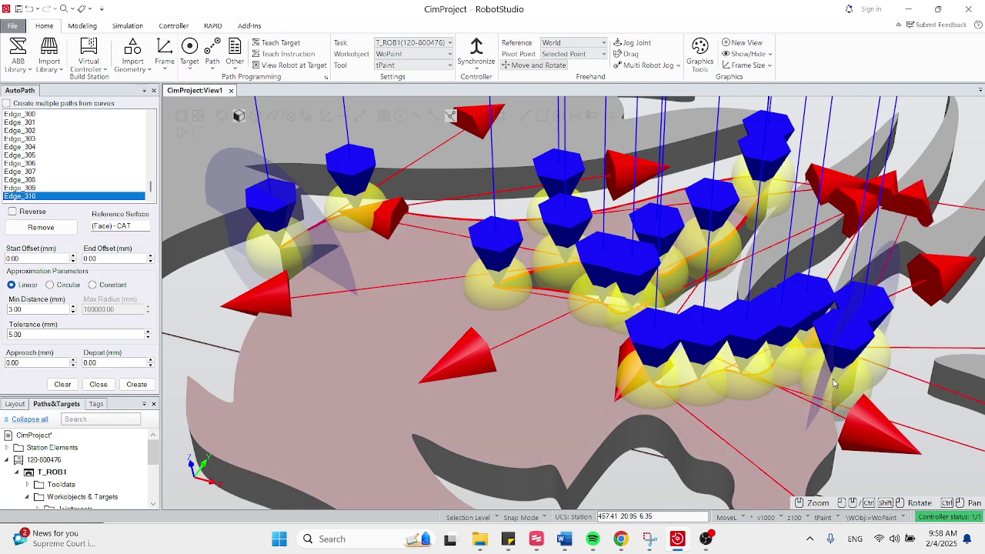
left_click(839, 377)
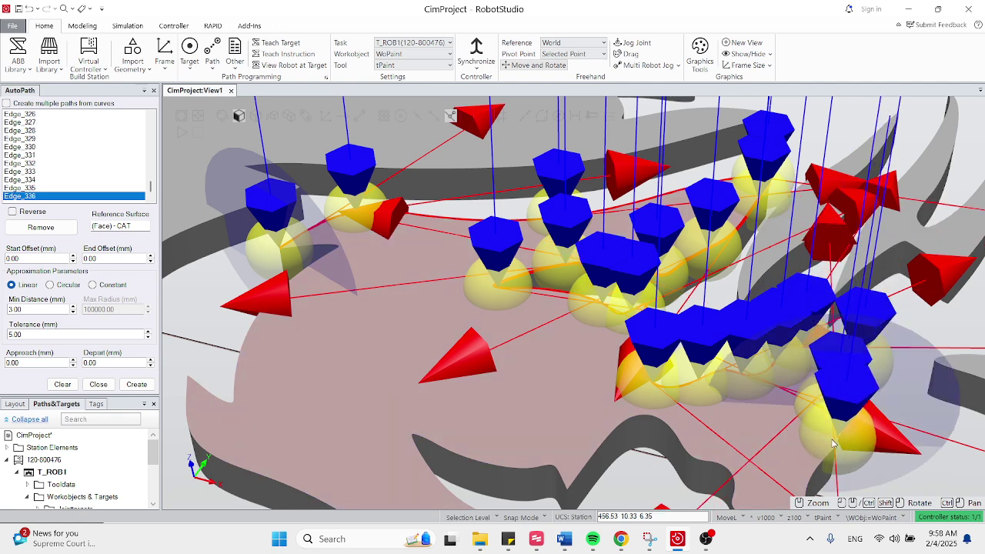
left_click(712, 432)
Add the edges under the right-hand lobe and over the arch to the notch on the arch's far side
scroll(712, 432, "down", 3)
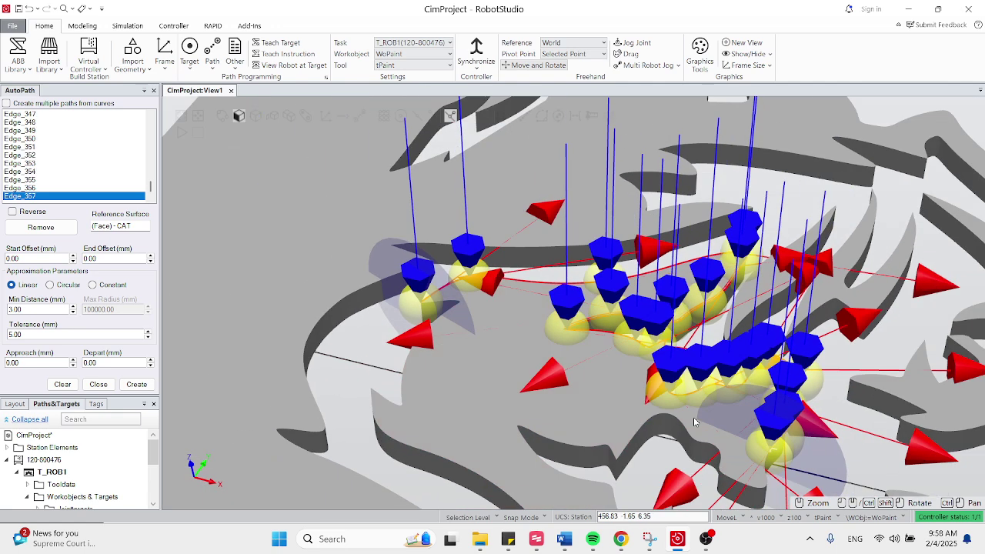
left_click(697, 440)
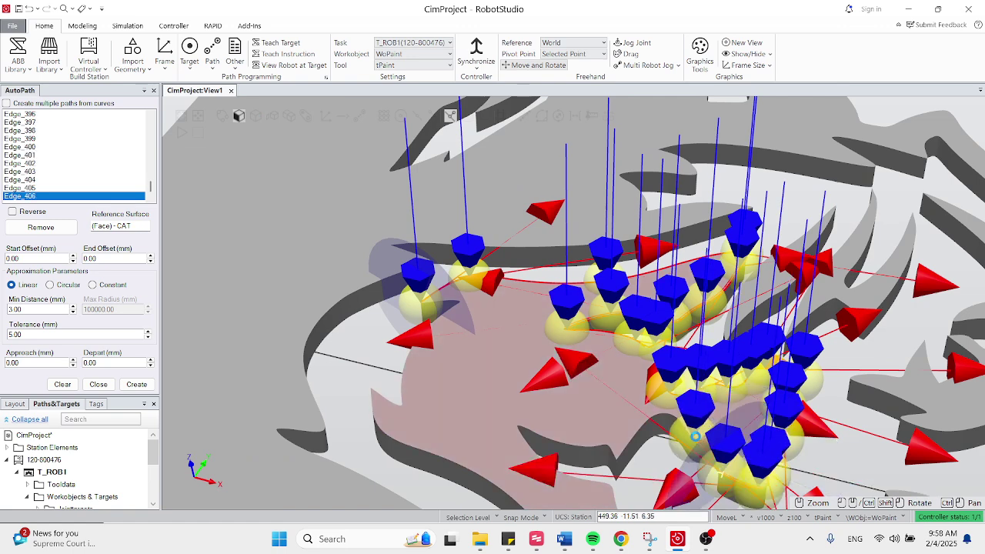
left_click(691, 432)
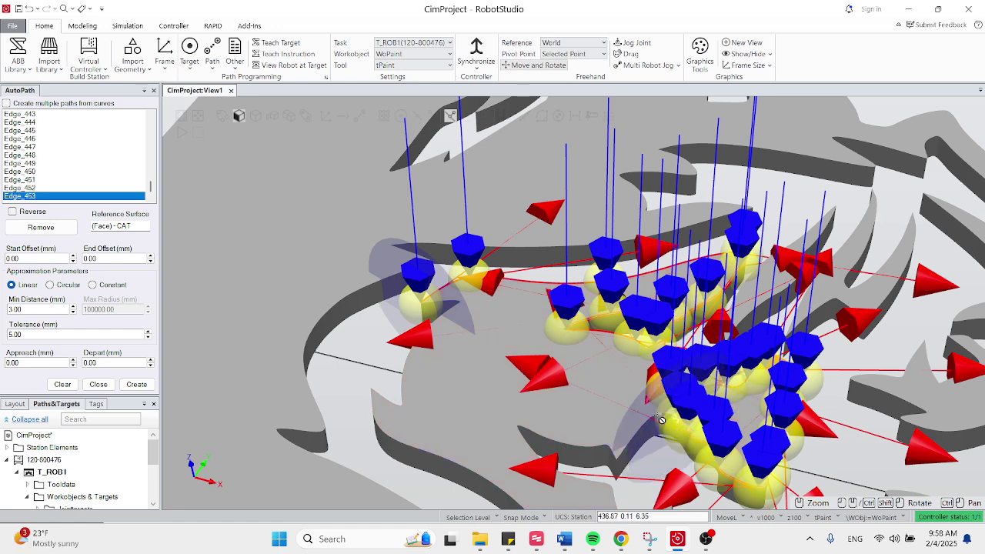
left_click(629, 438)
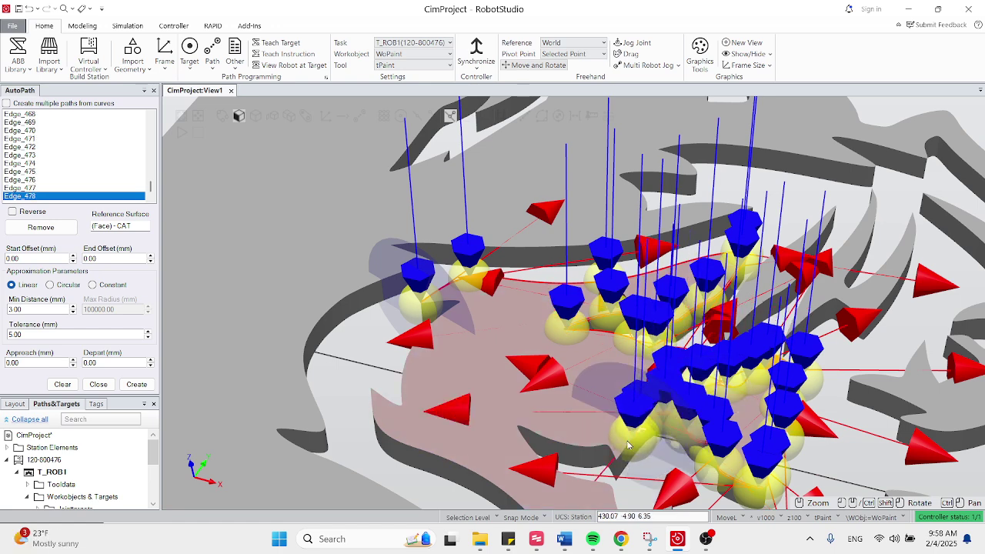
left_click(620, 458)
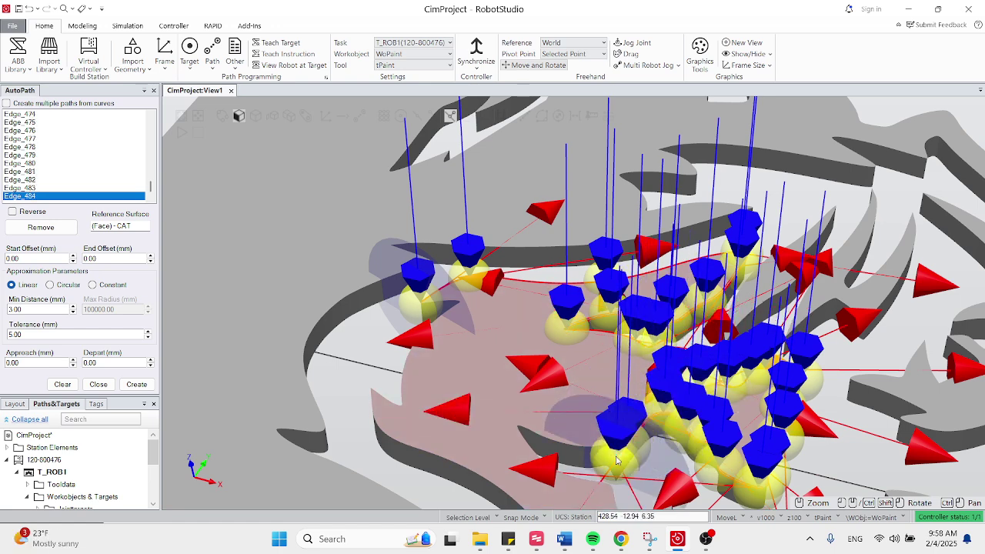
left_click(616, 454)
Add the edges along the upper side of the second slit, leading from the notch toward its inner point
scroll(612, 451, "down", 2)
scroll(612, 451, "up", 4)
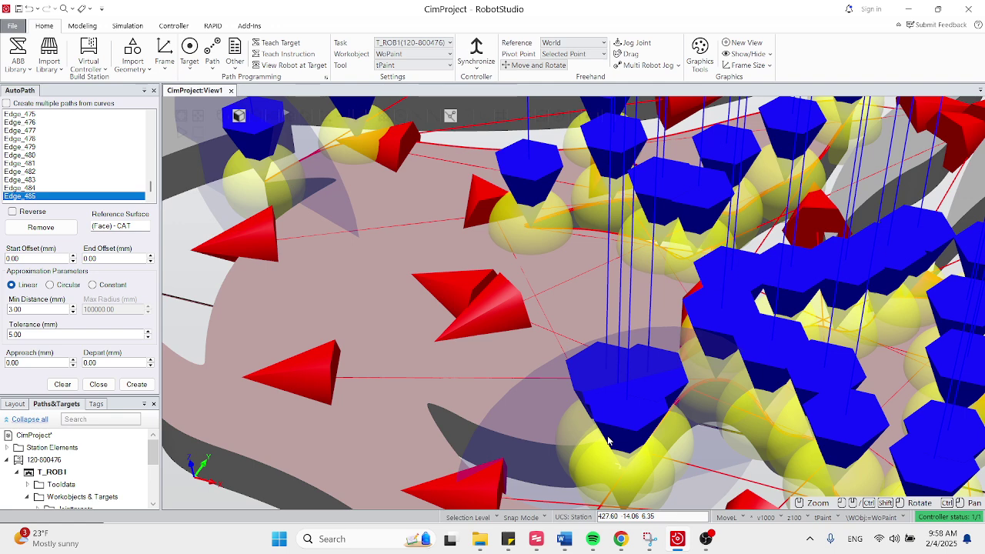
left_click(582, 443)
left_click(581, 442)
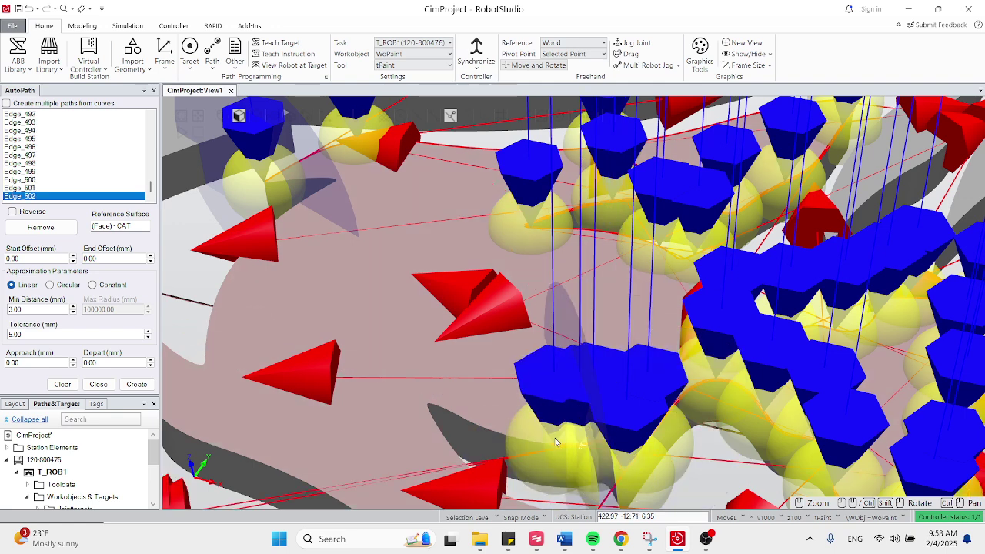
left_click(539, 440)
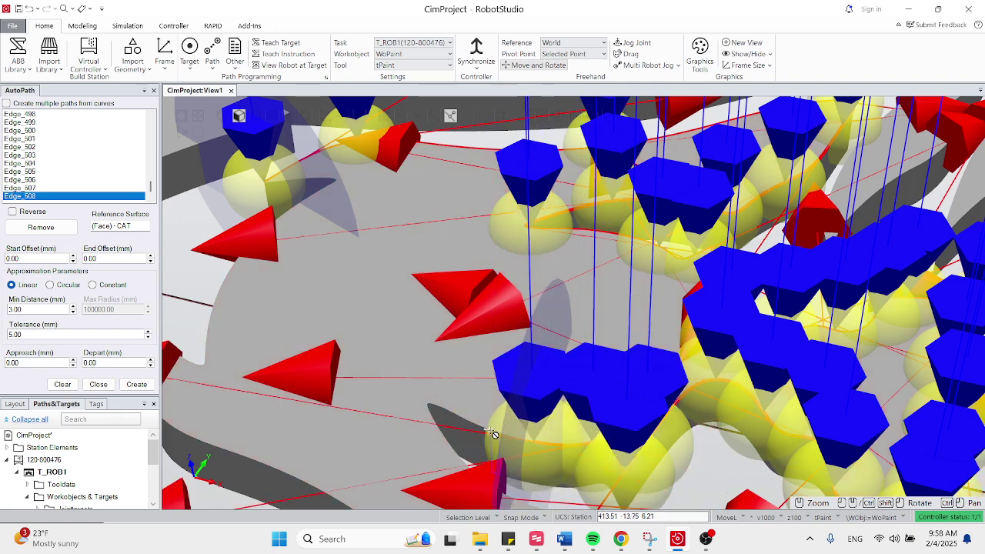
left_click(487, 431)
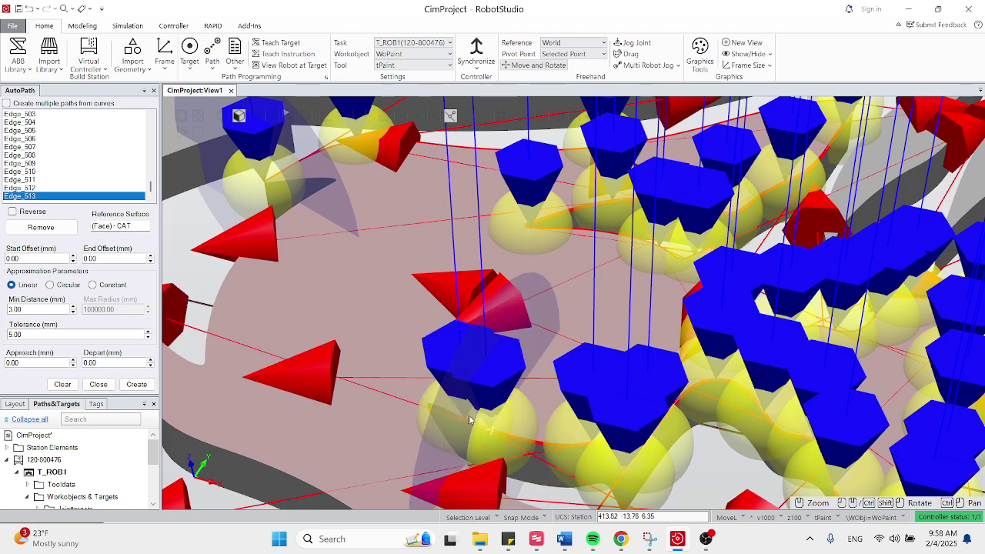
Add the edges around the second slit's inner point and back along its lower side
left_click(469, 419)
left_click(436, 413)
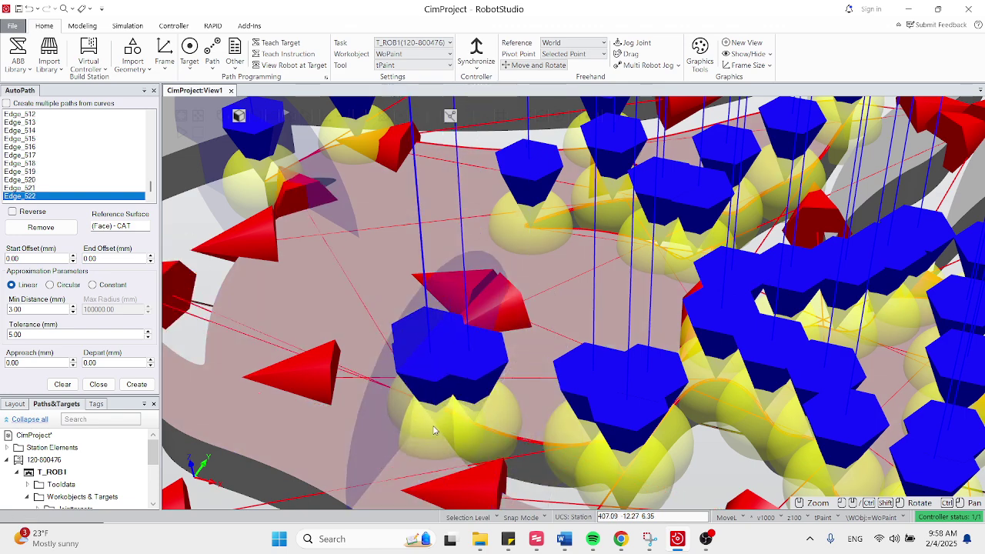
left_click(436, 426)
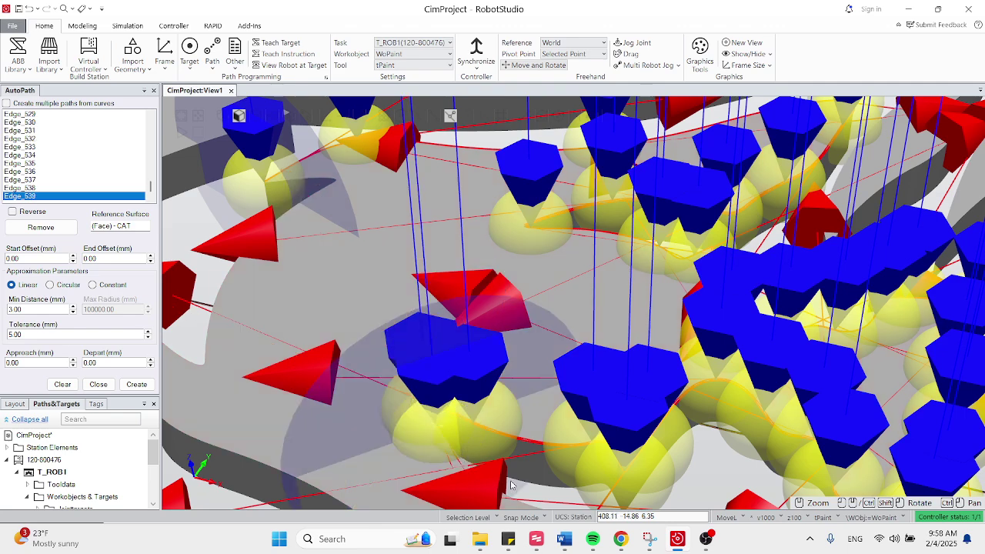
scroll(394, 423, "down", 3)
left_click(466, 466)
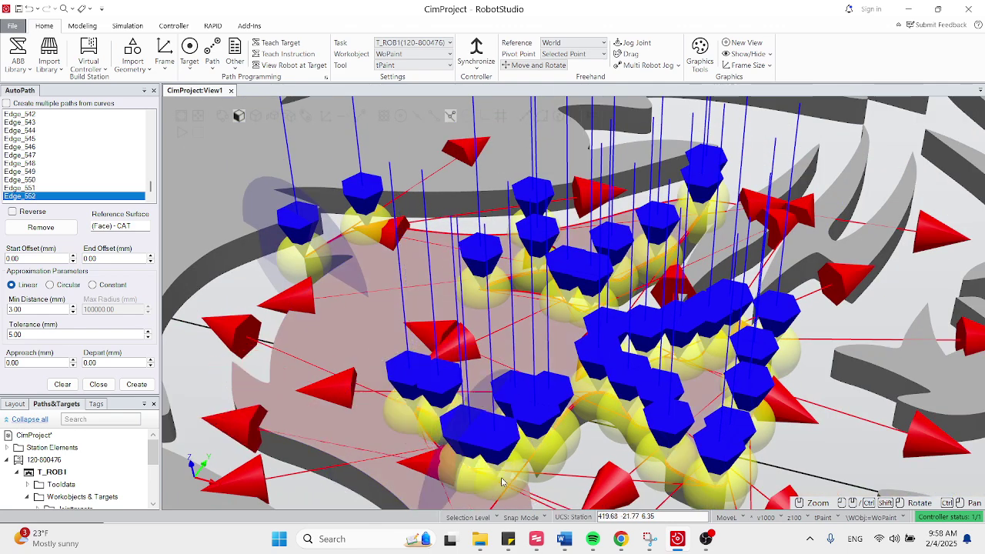
left_click(518, 480)
Add the edges down to the island's lower pointed tip and around it to the AutoPath selection
scroll(508, 473, "down", 4)
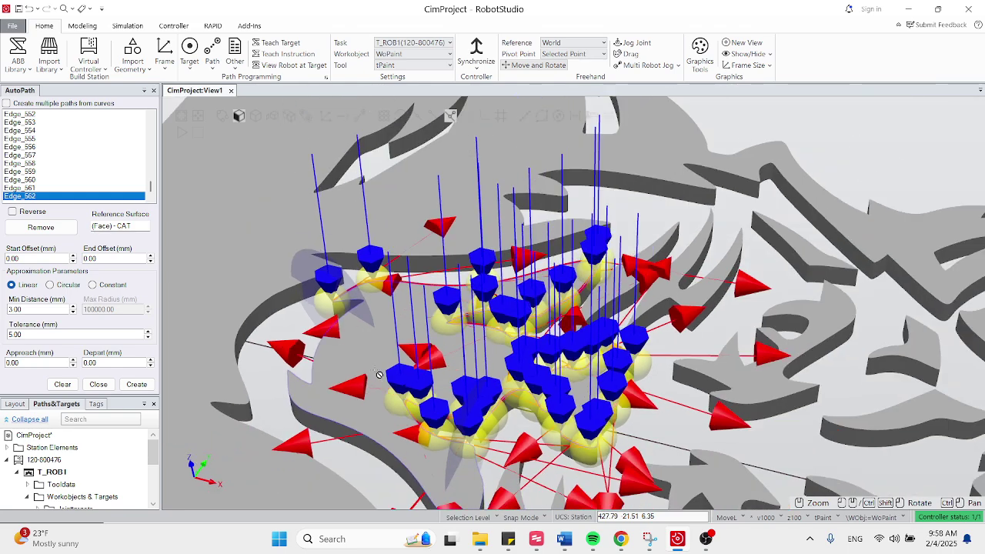
scroll(446, 463, "up", 2)
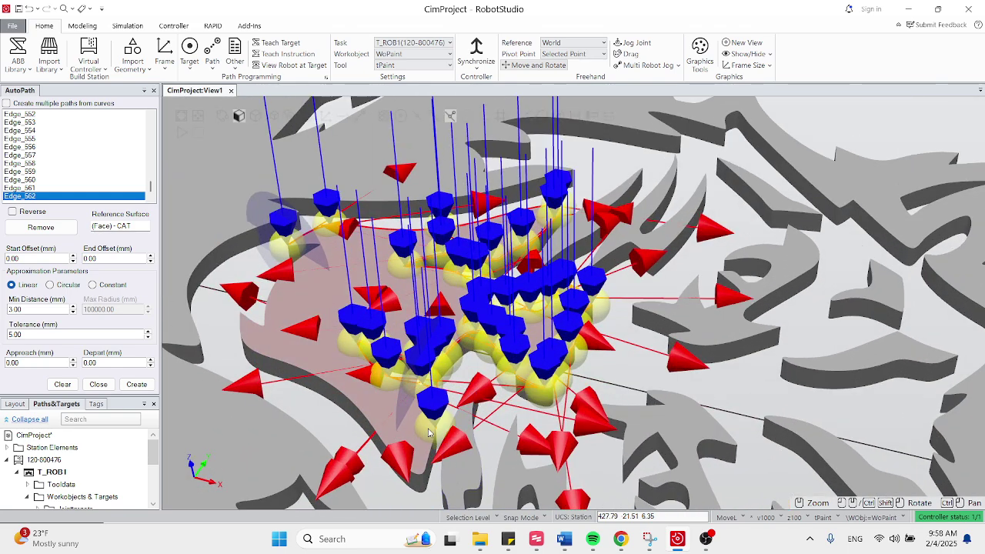
left_click(424, 467)
left_click(390, 455)
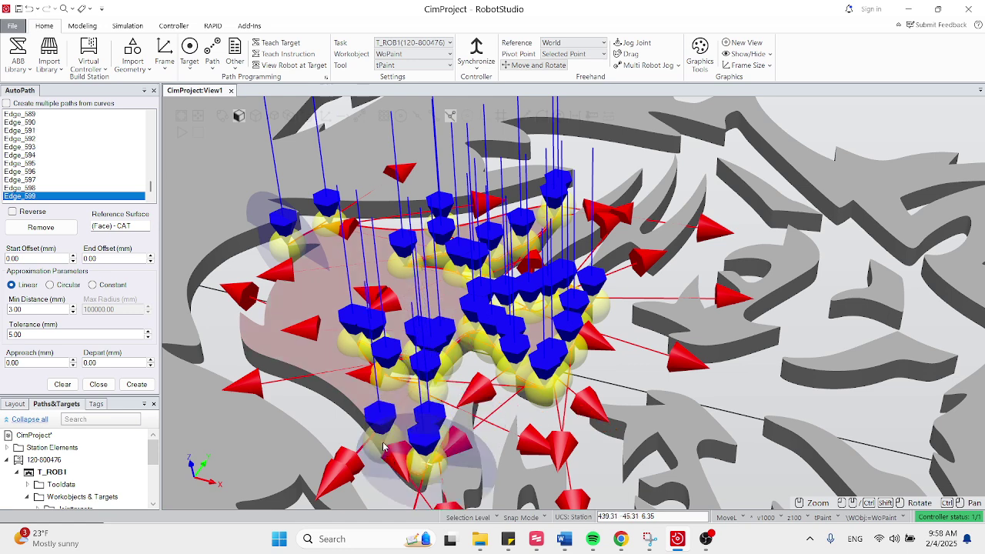
Add the edges along the island's long lower side, from the pointed tip toward the left-hand corner
left_click(365, 404)
left_click(346, 390)
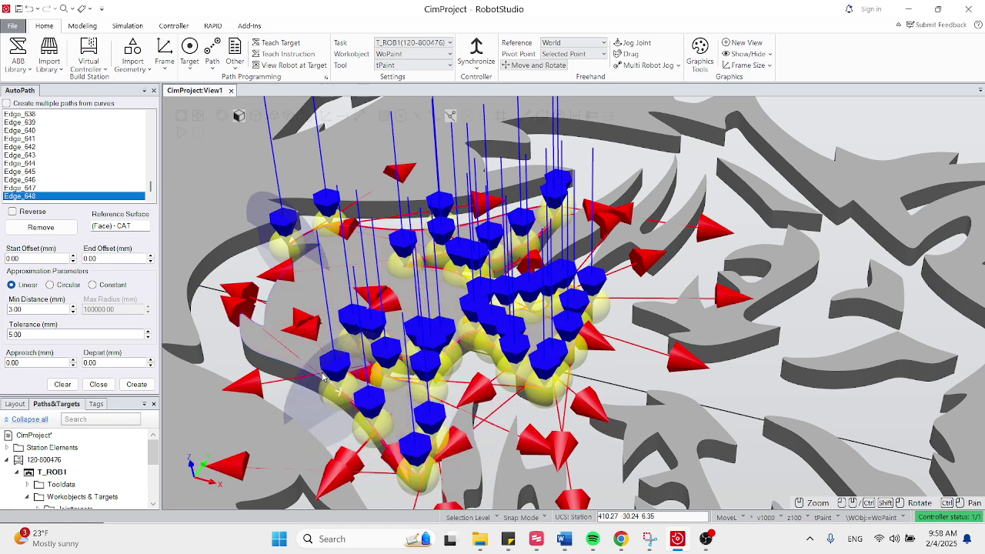
left_click(284, 359)
left_click(254, 342)
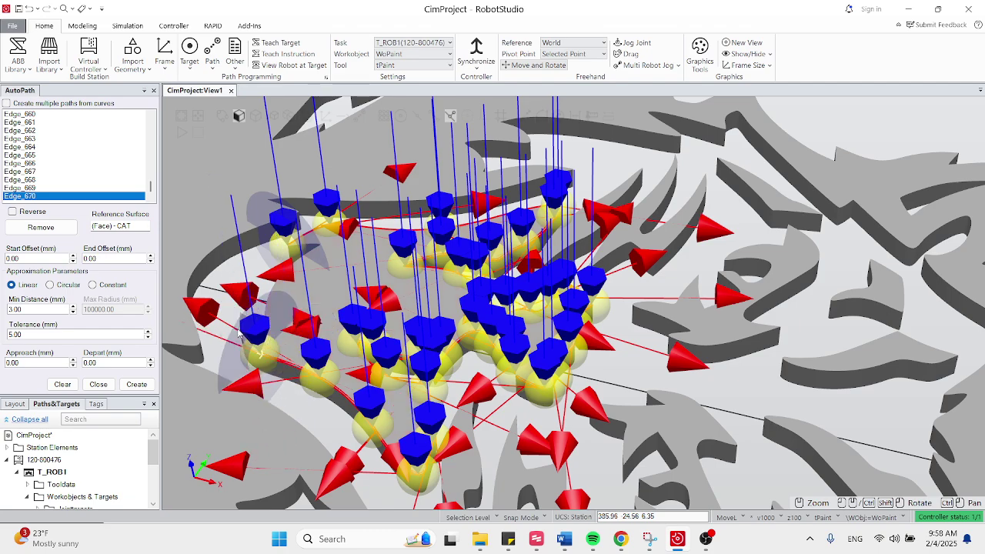
Add the short edges around the island's left-hand corner
left_click(258, 318)
scroll(262, 323, "down", 2)
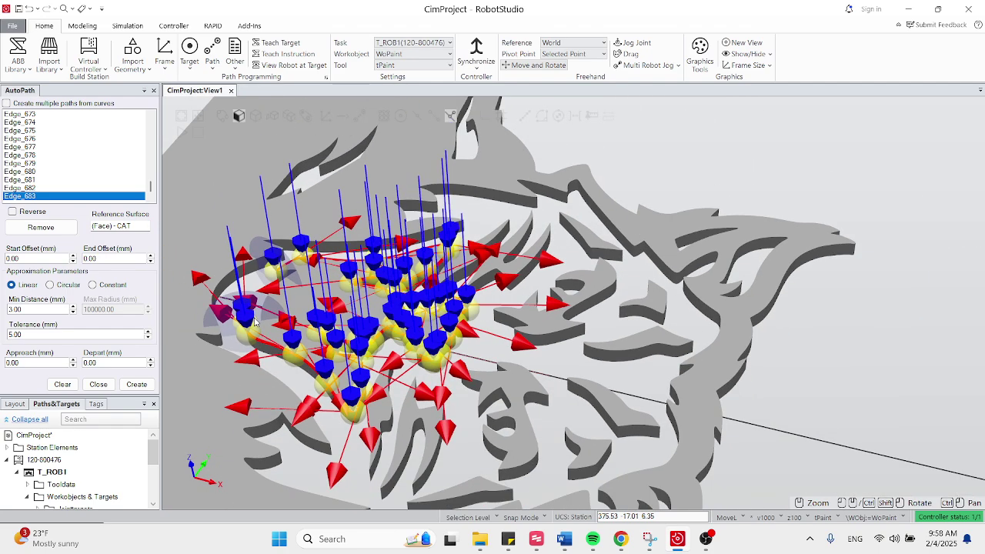
scroll(265, 327, "up", 5)
left_click_drag(307, 380, 341, 376, "ctrl+shift")
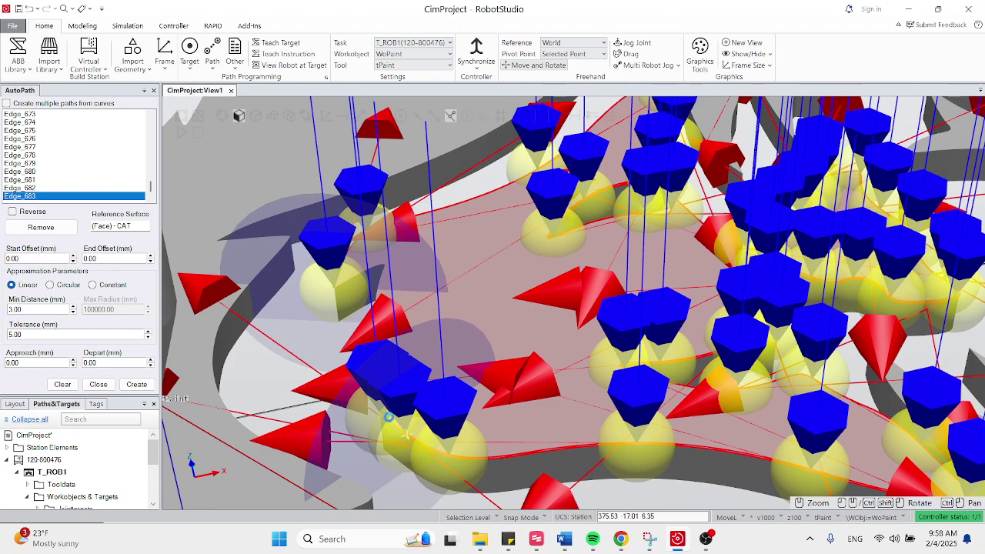
left_click(420, 418)
left_click(405, 419)
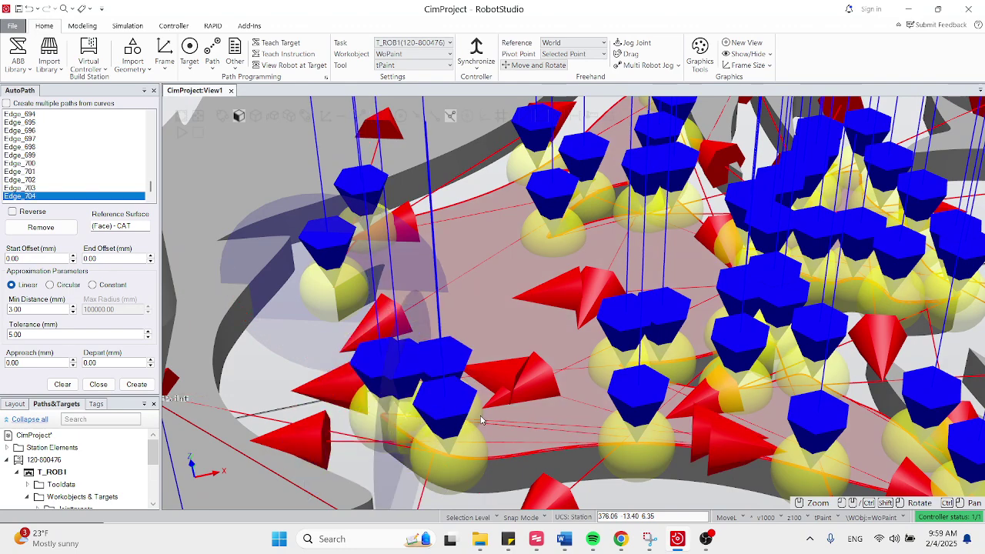
Add the edges leading from the left-hand corner along the near side of the last narrow notch
left_click_drag(482, 439, 619, 455, "ctrl+shift")
scroll(465, 368, "down", 4)
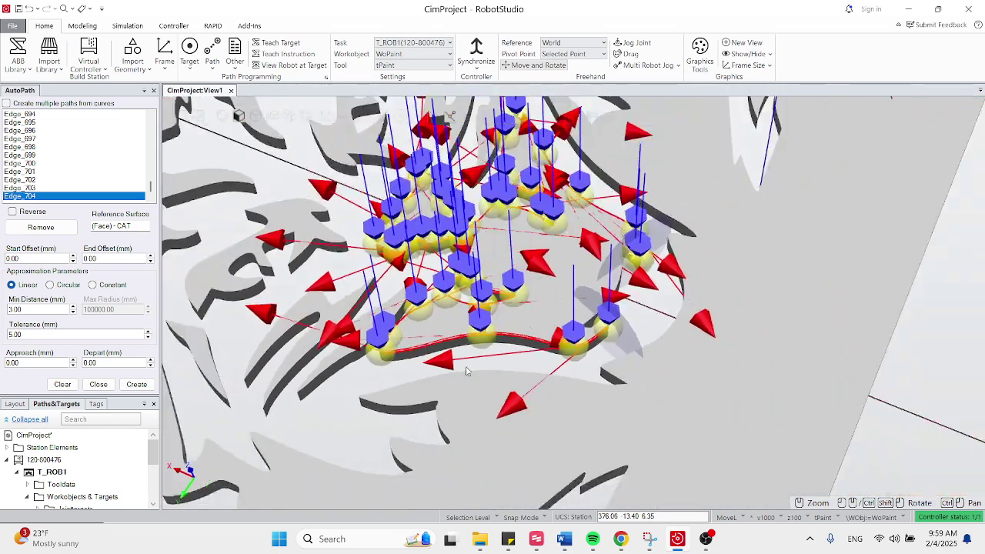
scroll(616, 281, "up", 5)
scroll(666, 283, "up", 2)
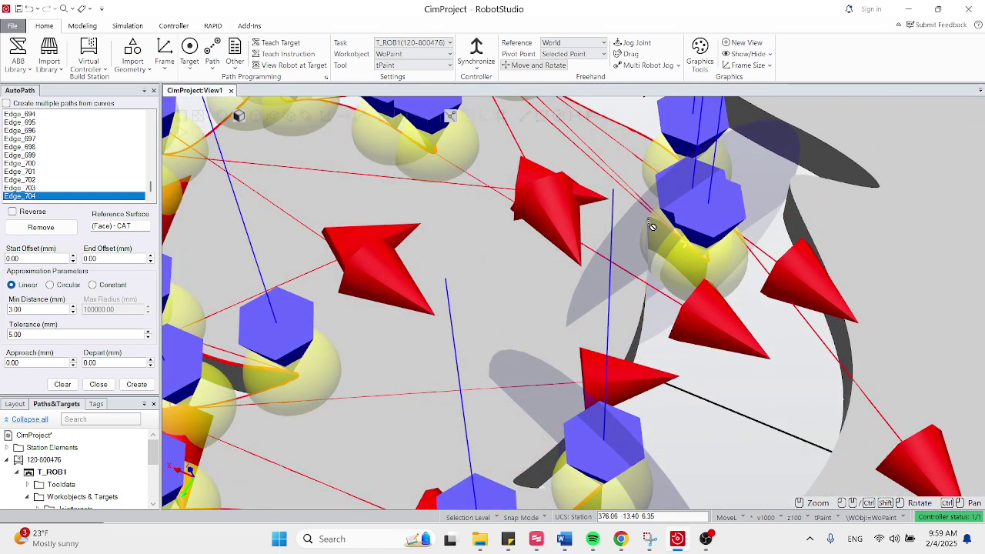
left_click(651, 214)
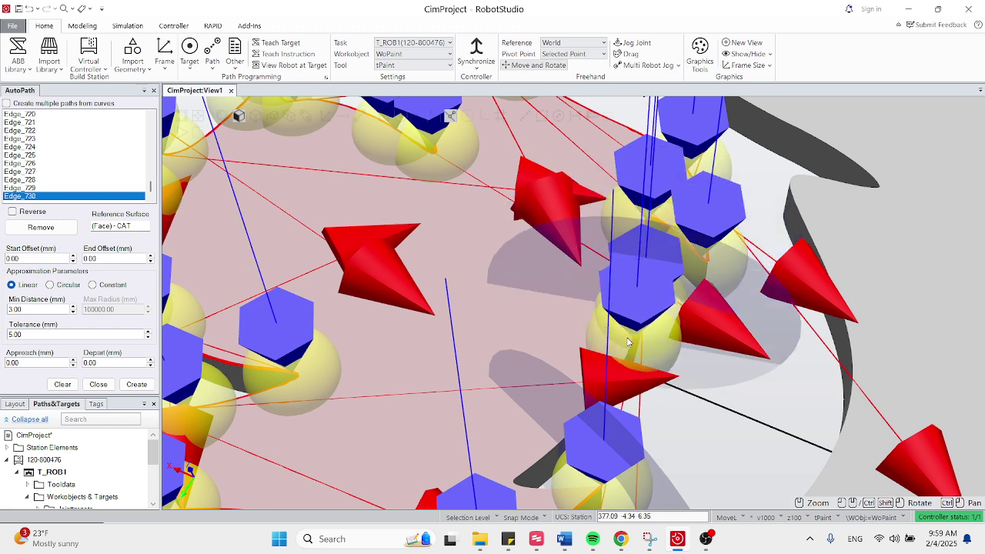
left_click(594, 394)
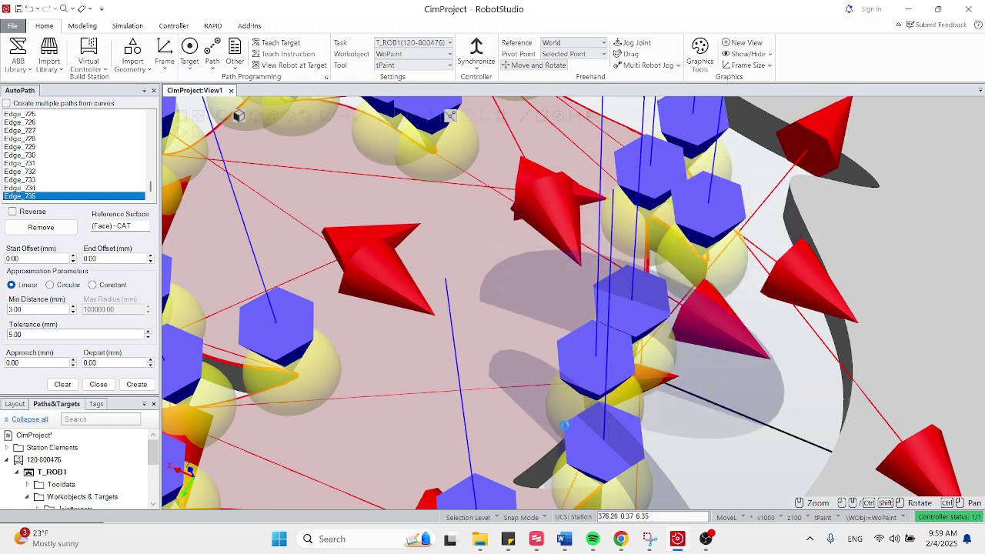
Add the edges around the last notch's inner point and back to the starting edge to close the outline
left_click(544, 456)
left_click(526, 467)
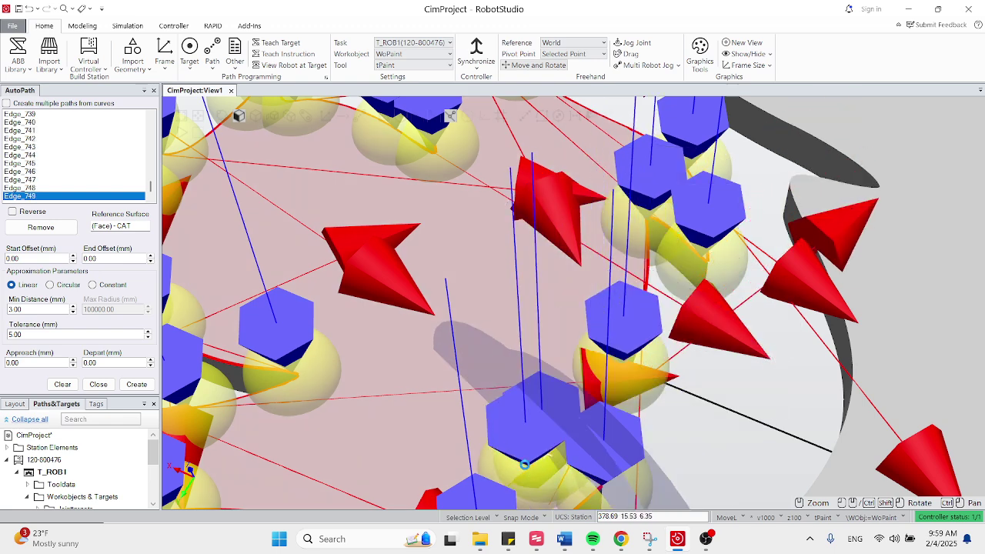
left_click(516, 481)
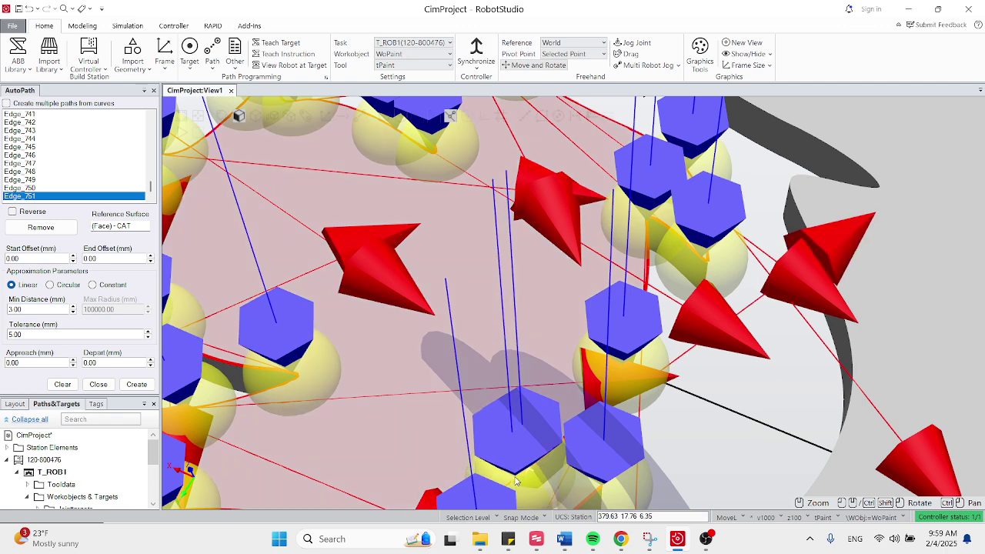
left_click(505, 495)
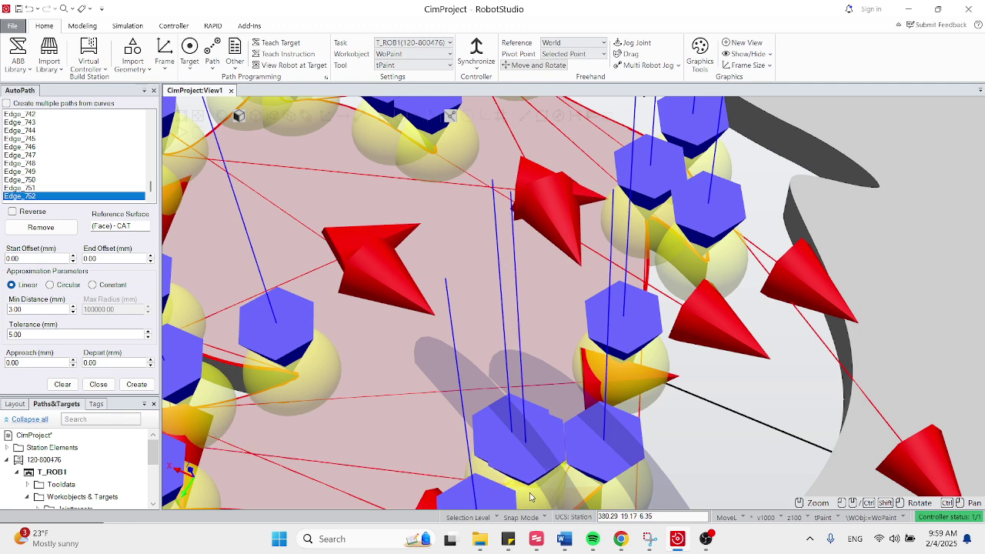
left_click(533, 492)
left_click(584, 497)
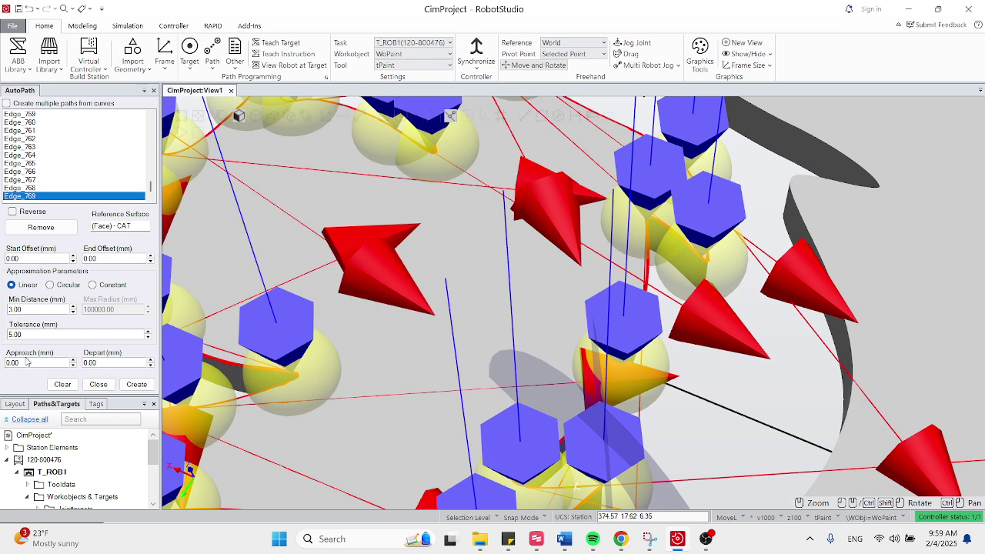
Set both the approach and depart distances of the AutoPath to 50 mm
scroll(188, 360, "down", 5)
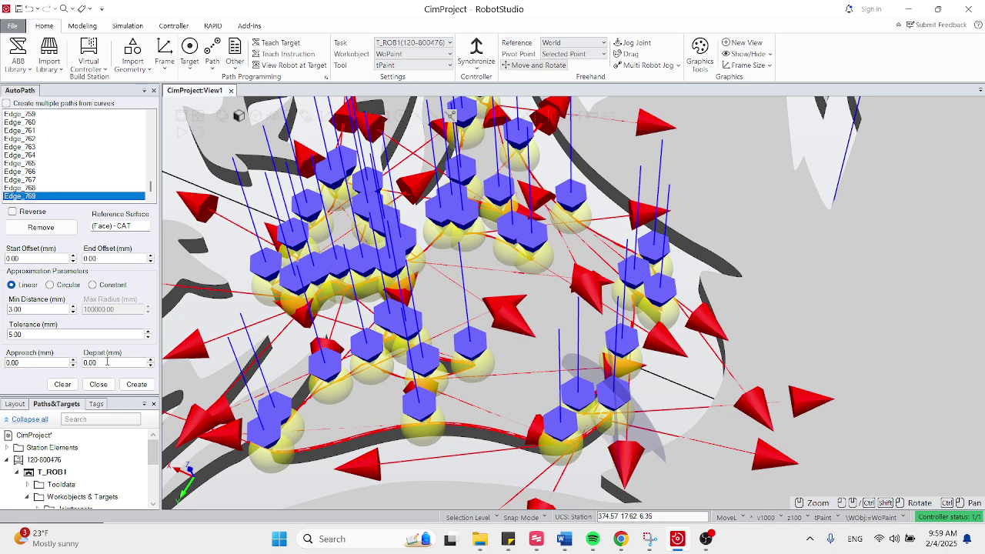
left_click(27, 363)
key("BackSpace")
key("BackSpace")
key("BackSpace")
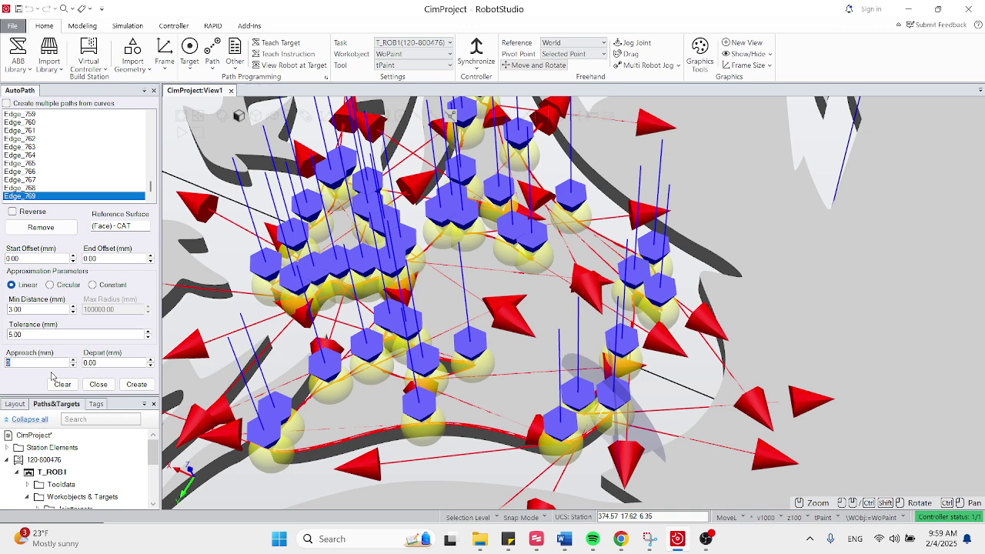
type("50")
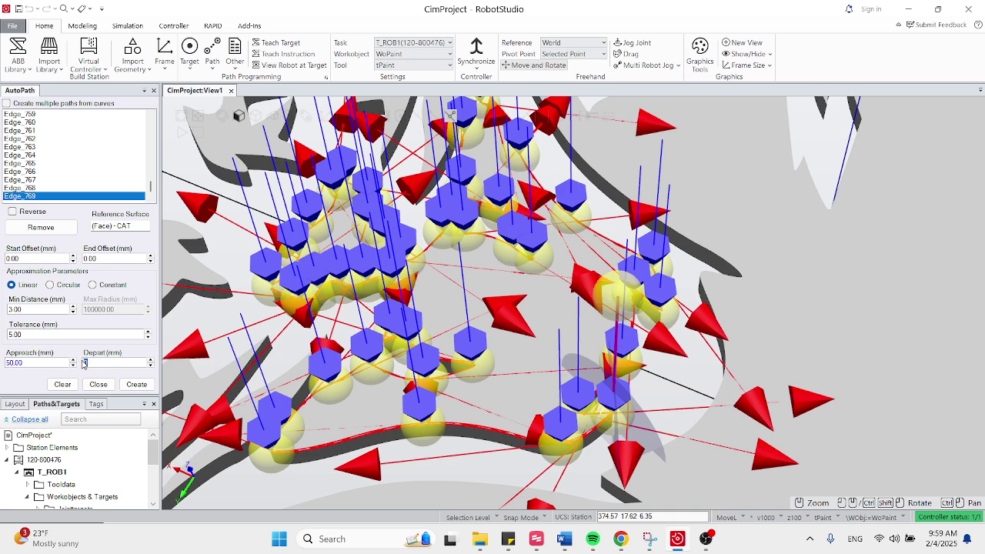
type("50")
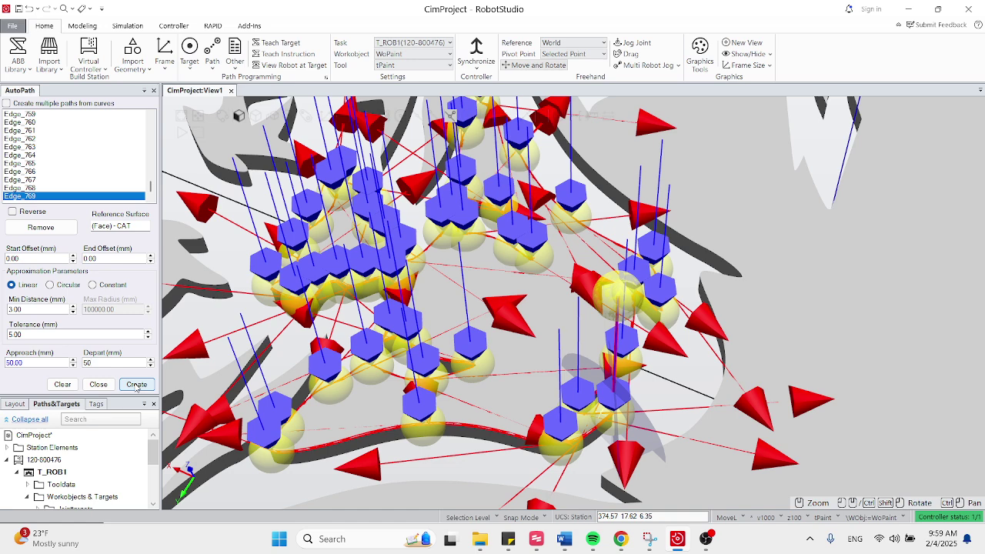
Create the path from the selected edges and close the AutoPath tool
left_click(136, 385)
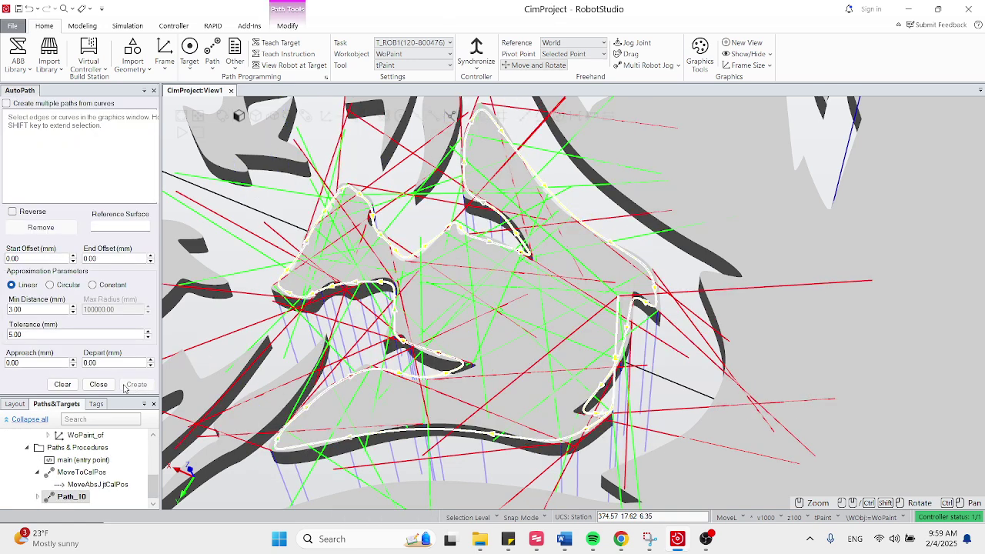
left_click(96, 386)
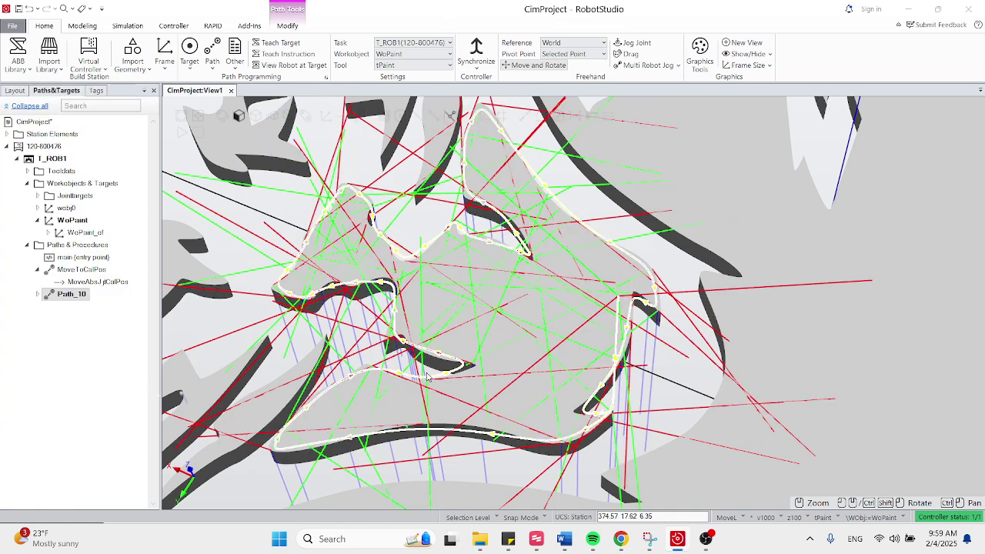
scroll(427, 375, "down", 10)
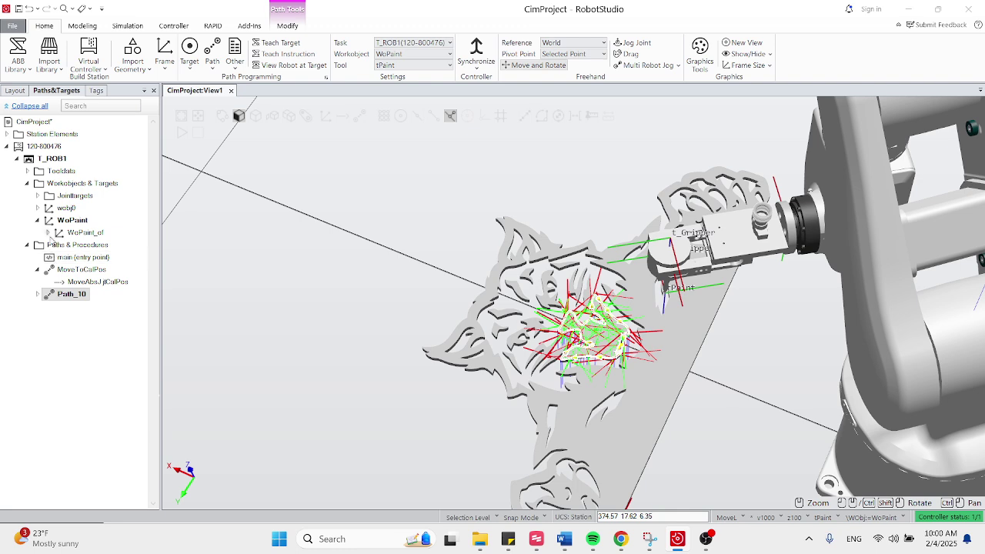
Review the targets under WoPaint_of and the move instructions in Path_10, then collapse the target list
left_click(48, 232)
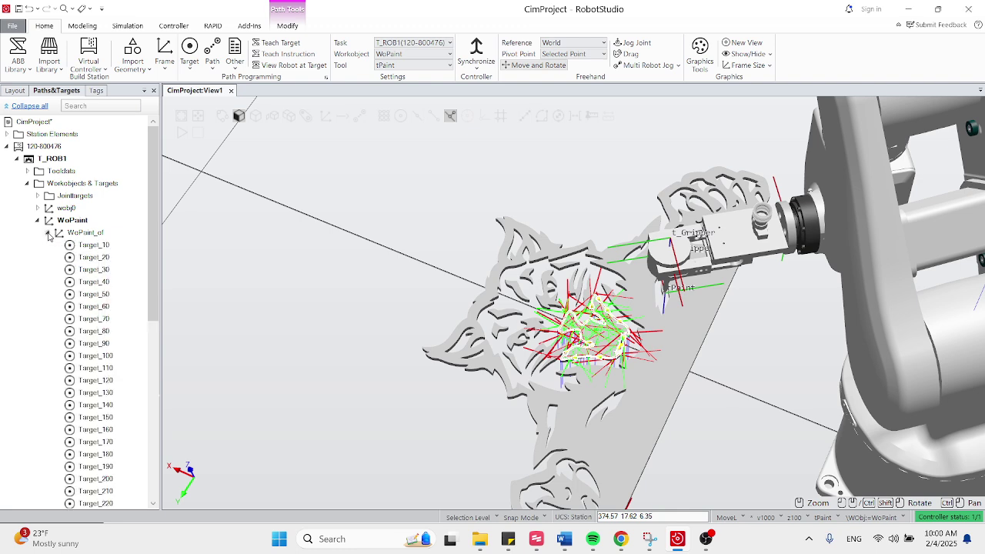
left_click_drag(151, 244, 163, 440)
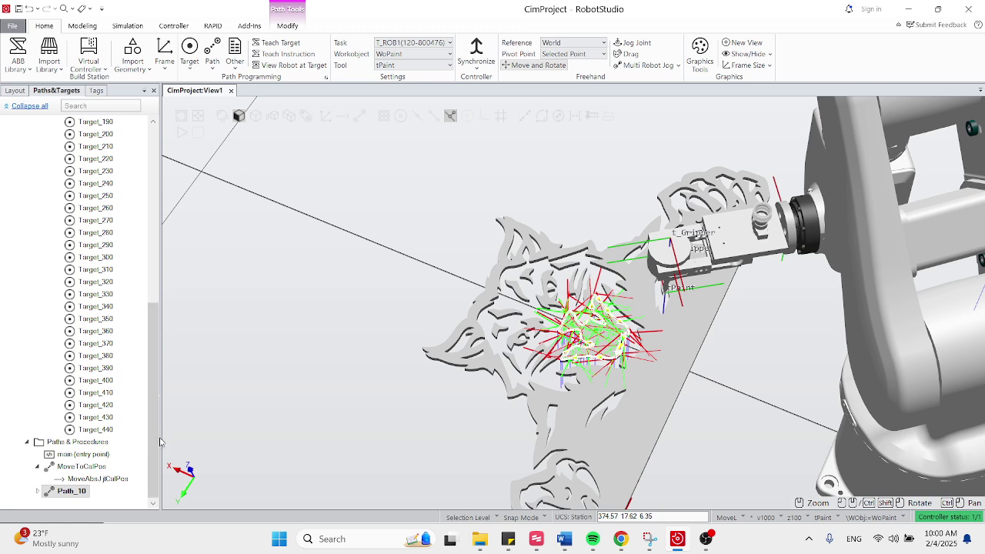
left_click(37, 491)
scroll(73, 385, "down", 4)
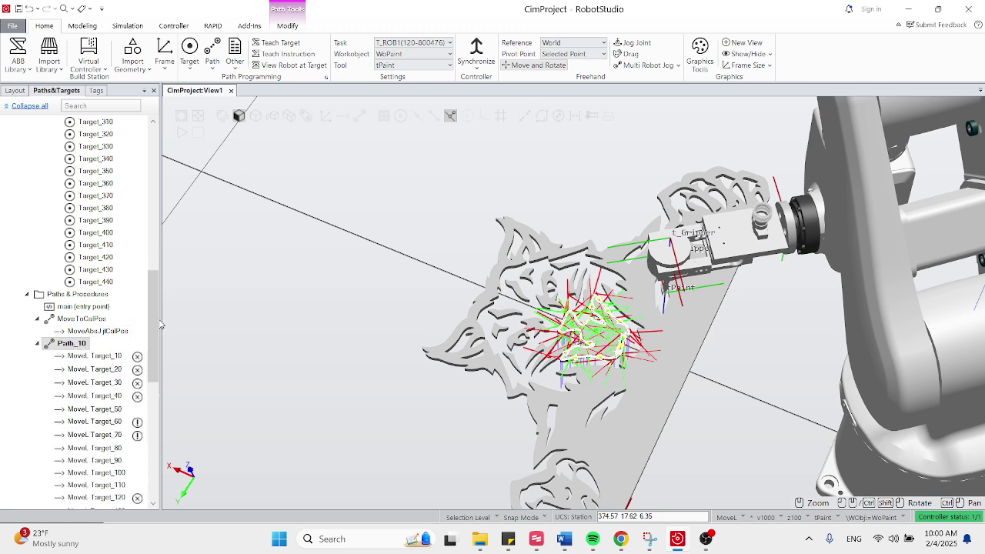
left_click_drag(160, 325, 159, 202)
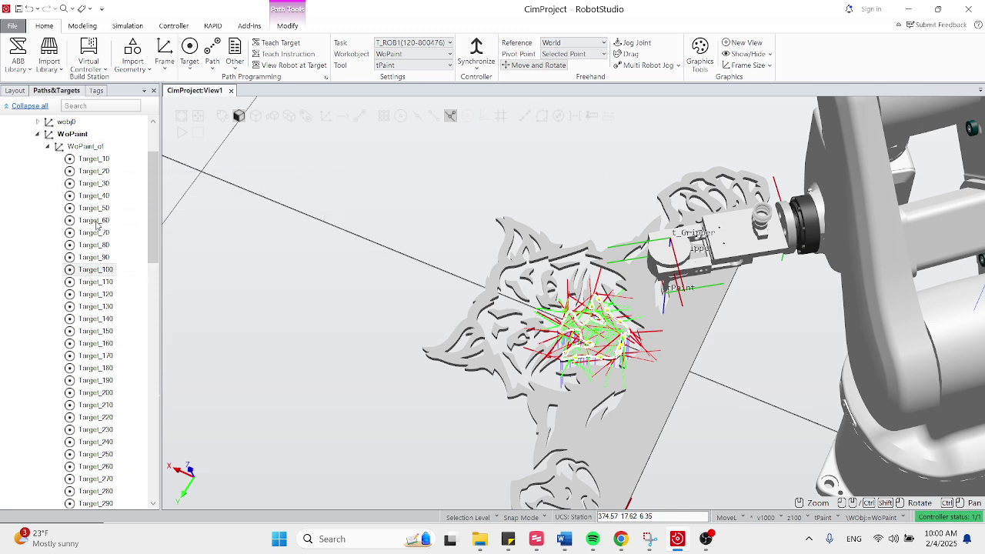
left_click(48, 147)
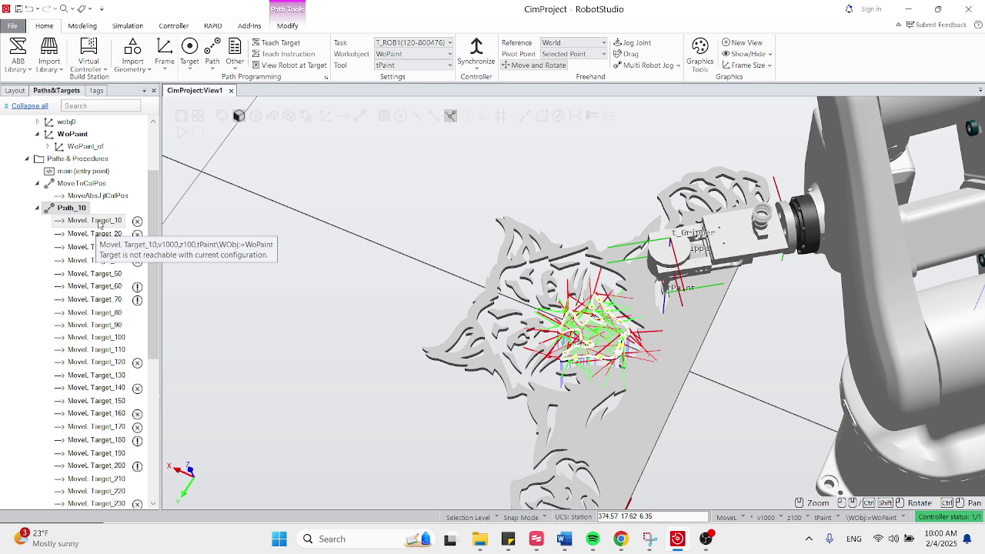
Turn on View Robot at Target and check the robot's pose for the moves to Target_10, Target_50 and Target_40
left_click(99, 223)
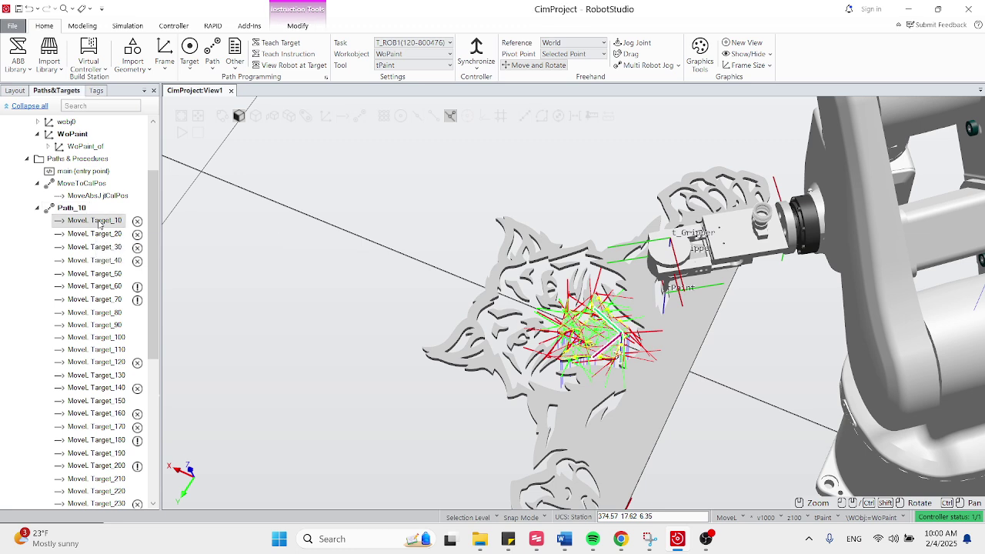
left_click(296, 67)
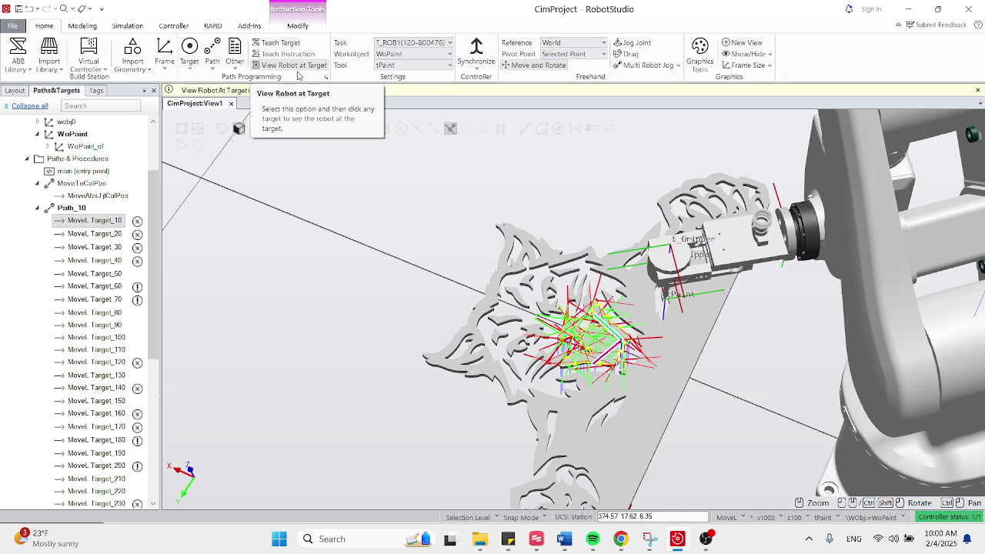
scroll(207, 290, "down", 5)
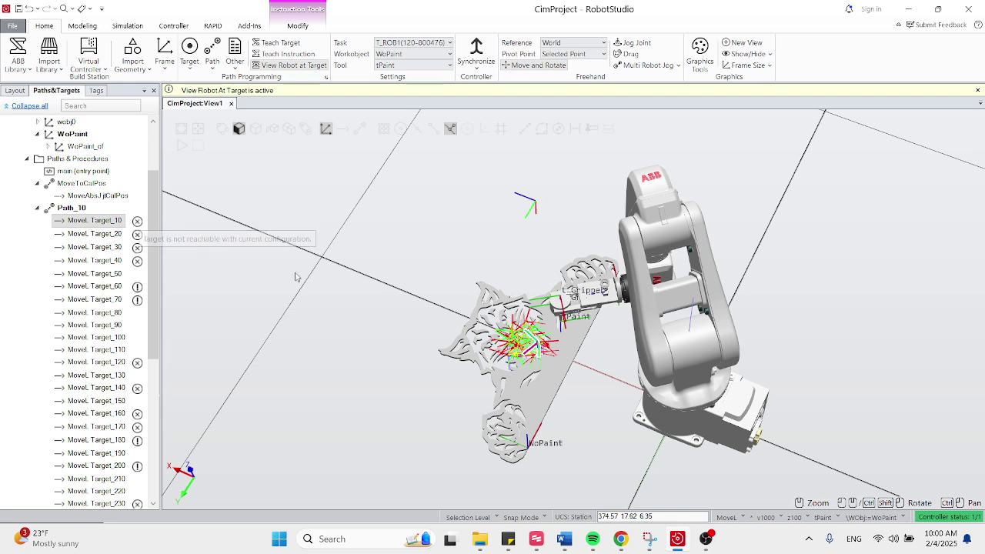
left_click_drag(390, 365, 575, 323, "ctrl+shift")
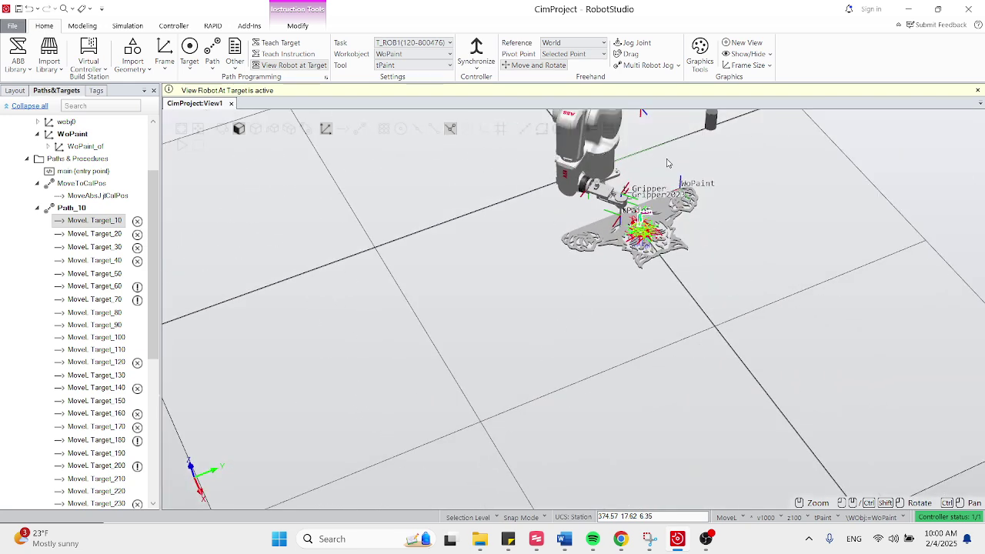
scroll(667, 162, "up", 5)
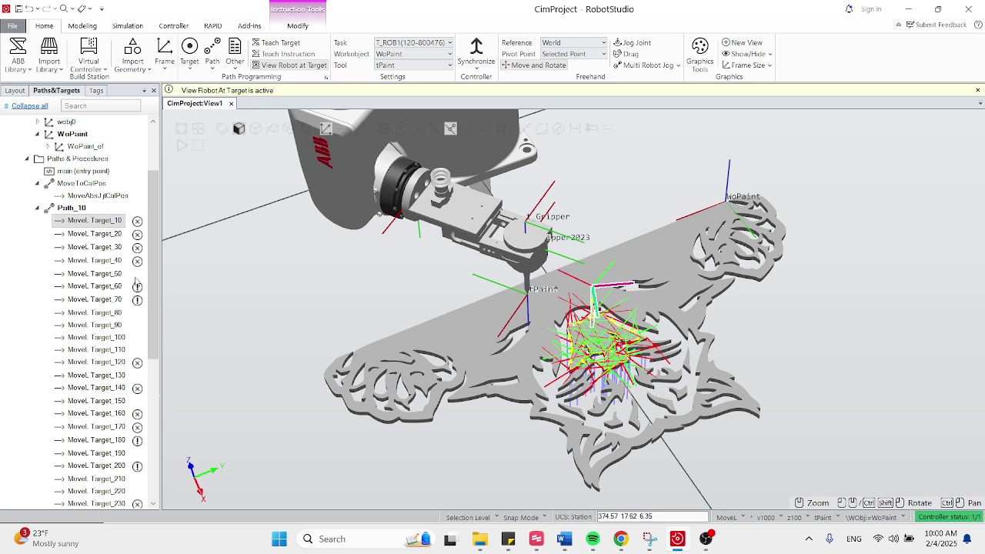
left_click(109, 278)
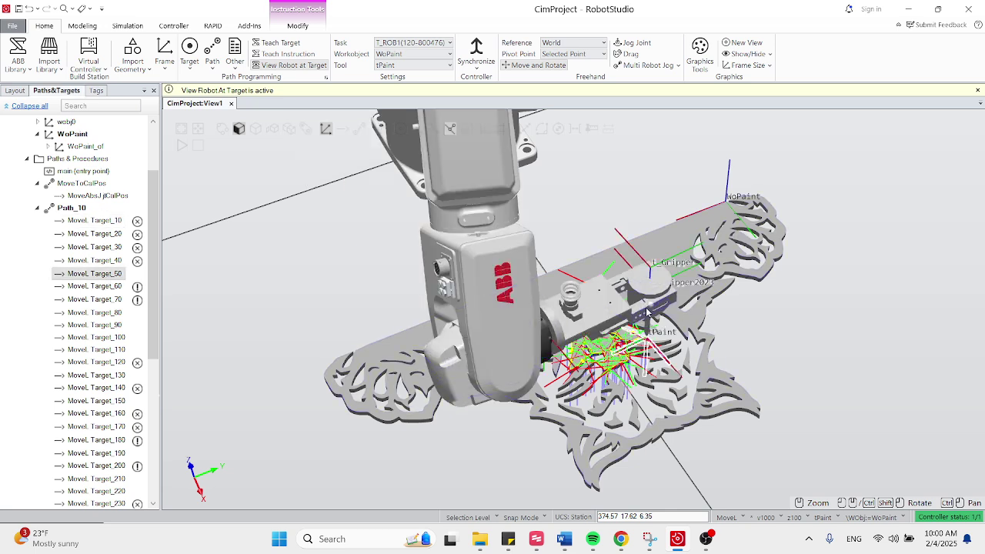
left_click(107, 262)
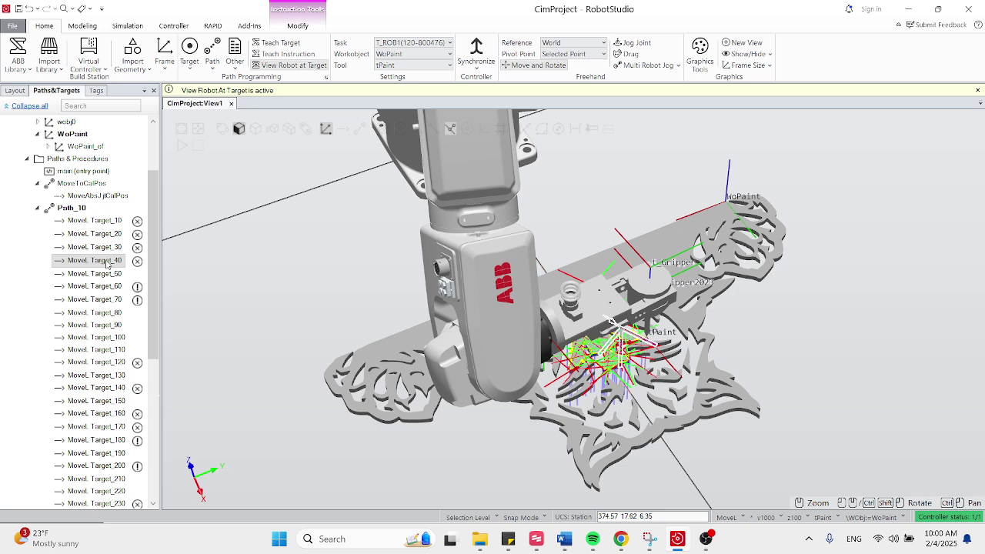
Check the robot's pose for the moves to Target_80, Target_70, Target_110 and Target_120, and read the reachability marks beside them
left_click(114, 315)
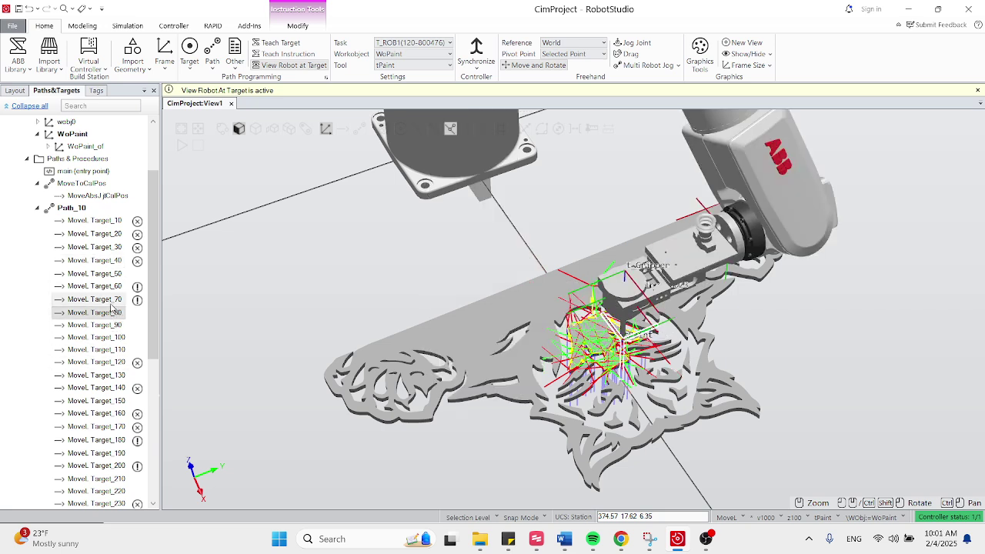
left_click(111, 302)
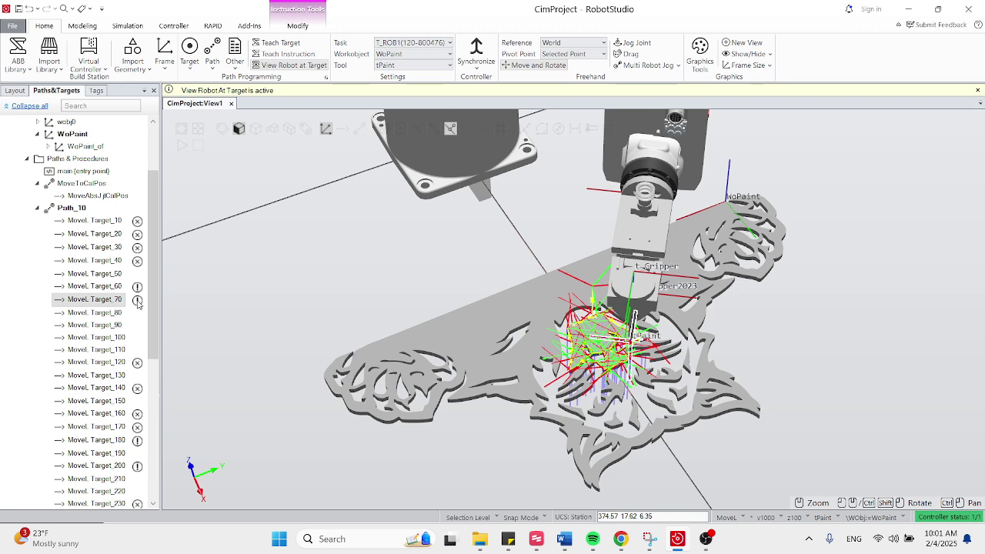
mouse_move(138, 304)
mouse_move(137, 366)
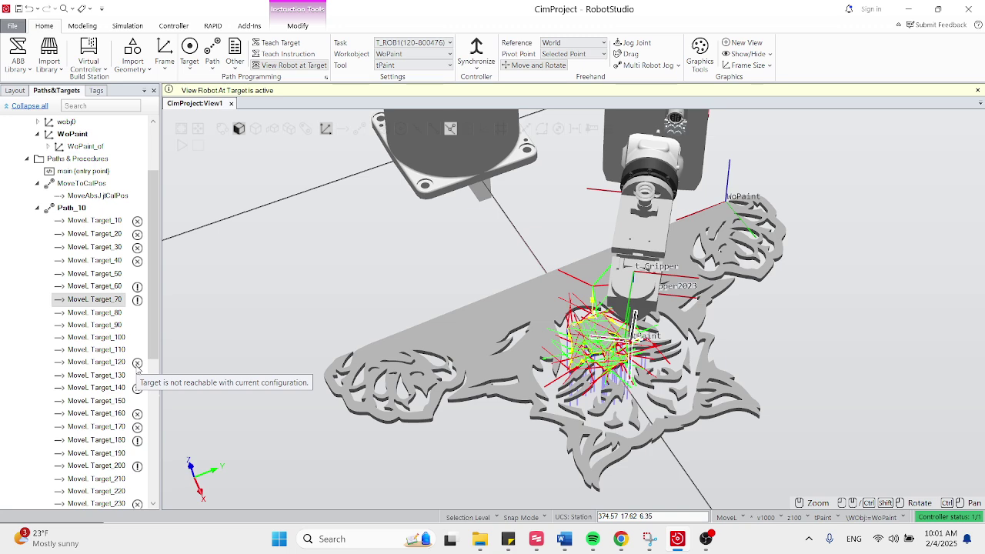
left_click(116, 366)
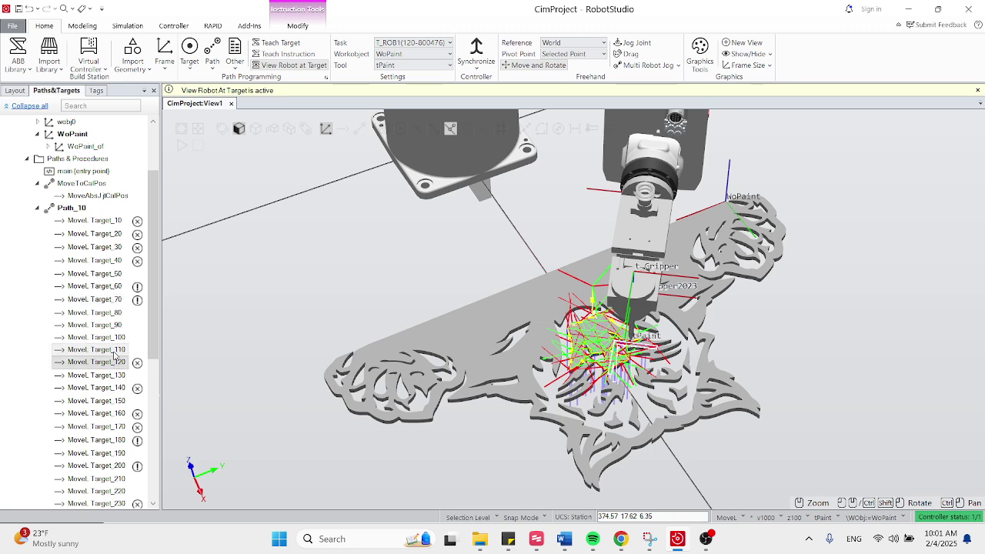
left_click(114, 351)
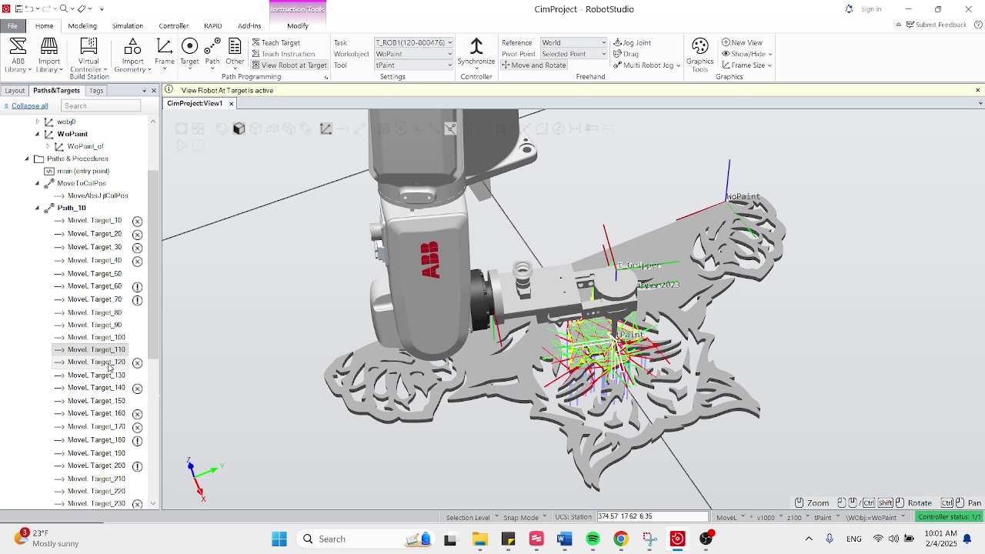
left_click(109, 364)
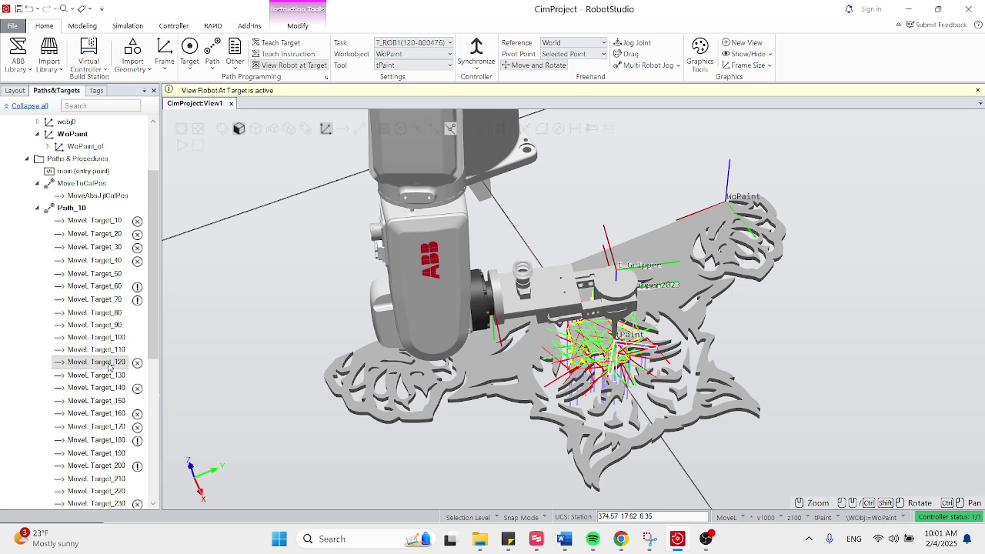
Check the robot's pose for the moves from Target_180 back to Target_140, as well as for Target_50
left_click(106, 441)
left_click(105, 427)
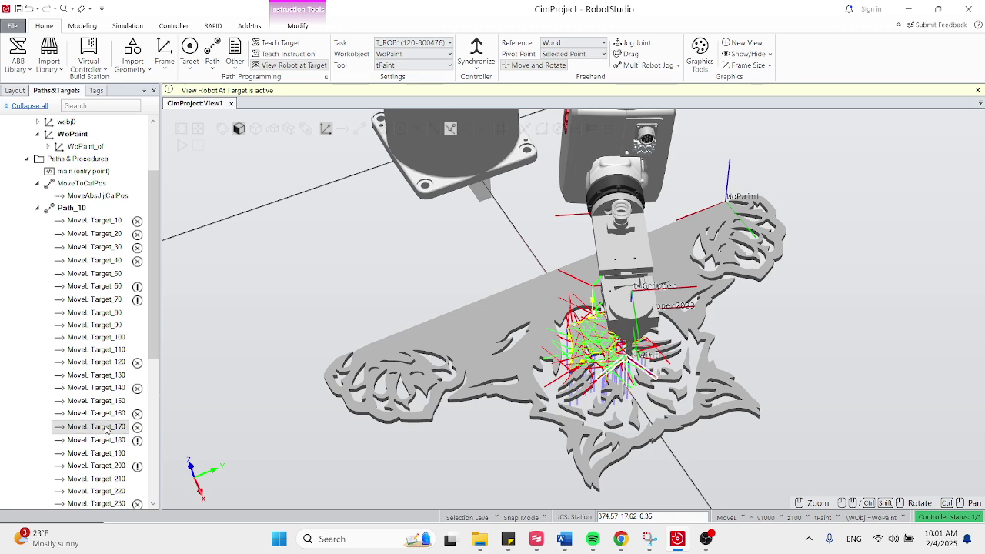
left_click(104, 413)
left_click(102, 400)
left_click(102, 389)
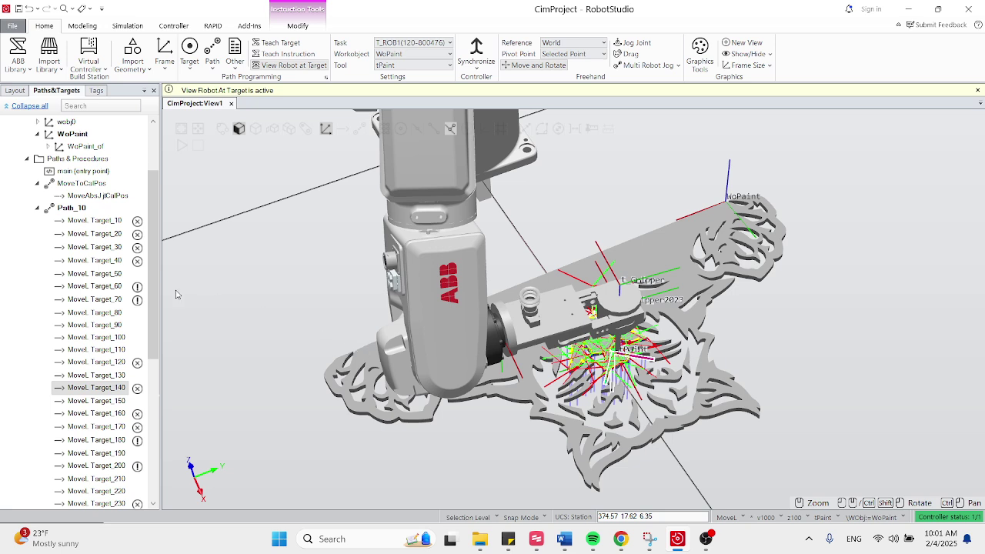
left_click(104, 275)
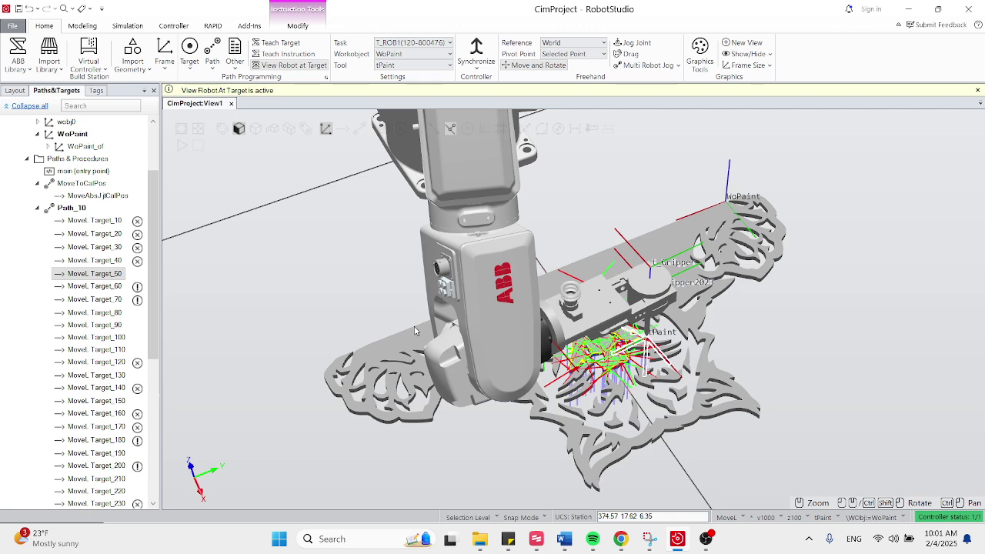
scroll(487, 336, "down", 3)
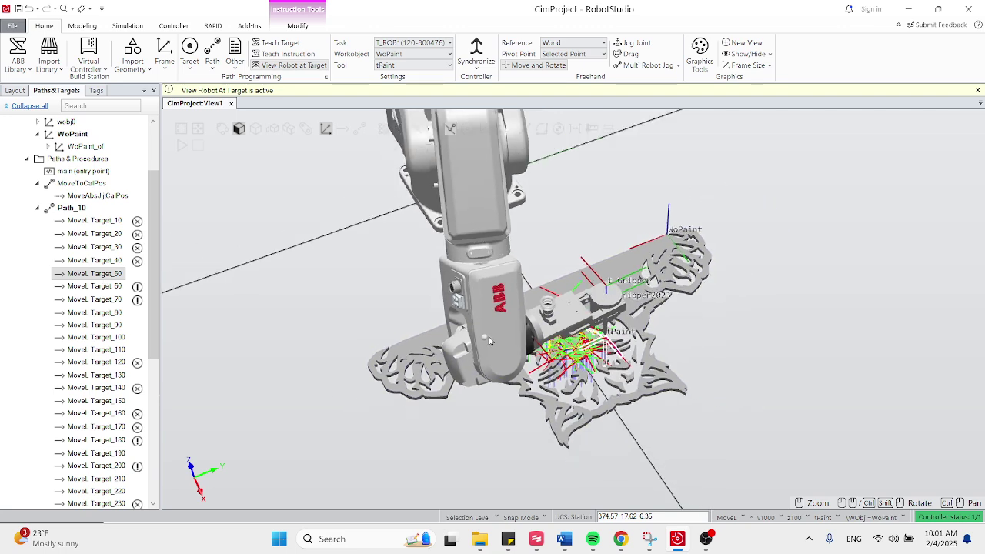
View the robot's pose at Target_90, and copy that target's position and orientation relative to World from the WoPaint_of targets
left_click(94, 327)
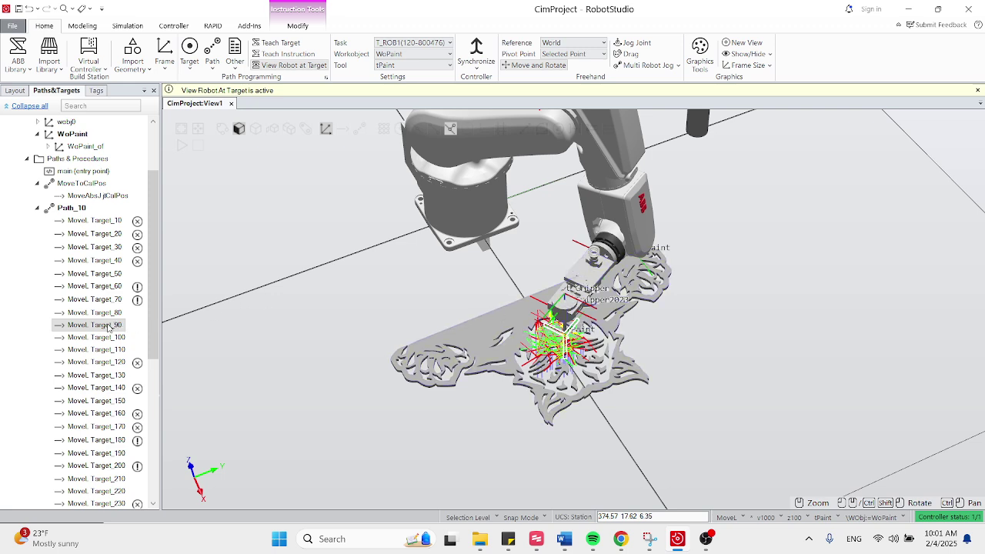
scroll(153, 283, "up", 2)
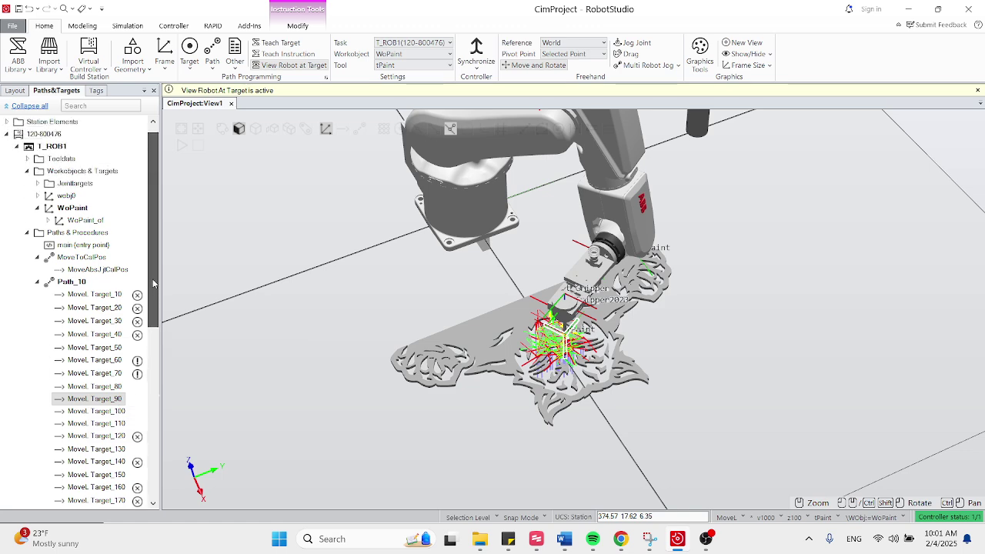
left_click(47, 220)
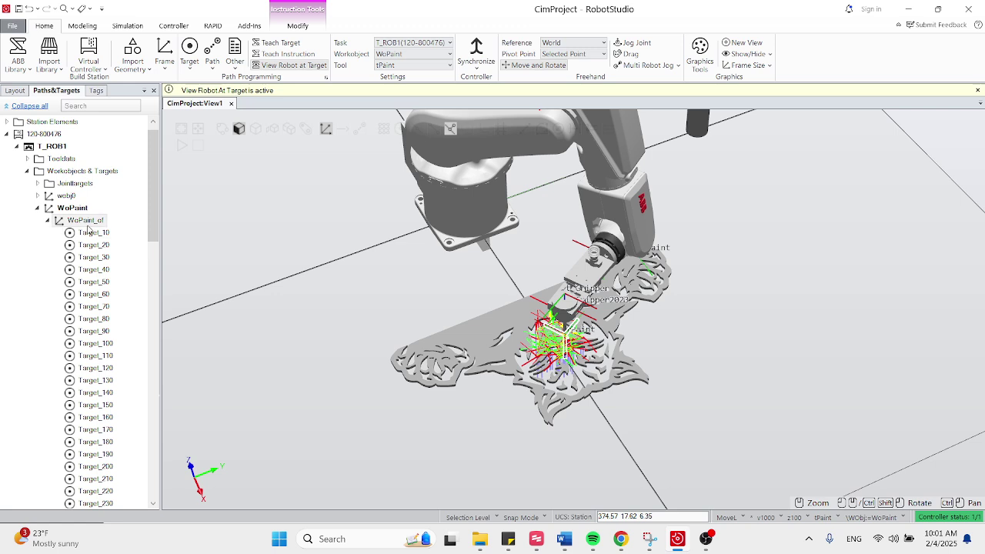
left_click(94, 336)
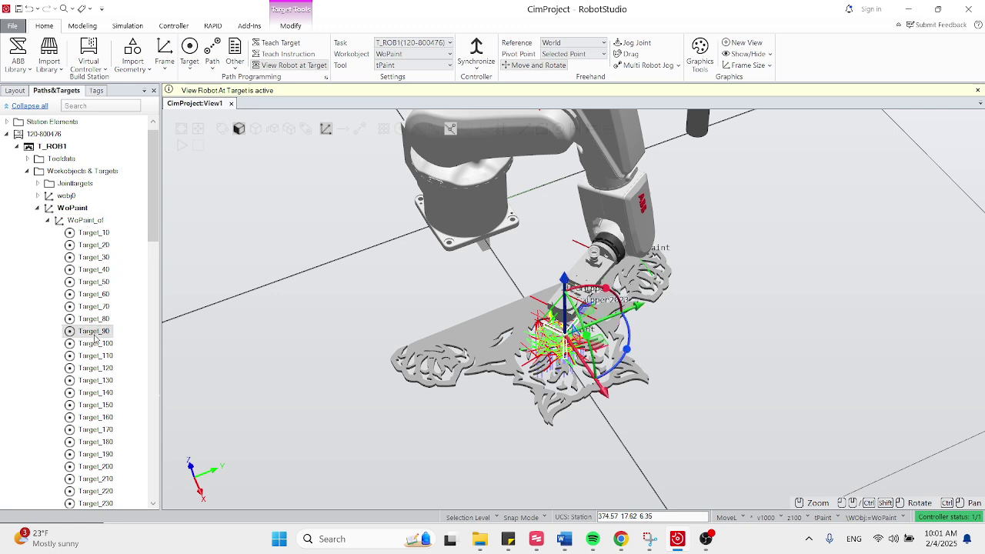
right_click(94, 337)
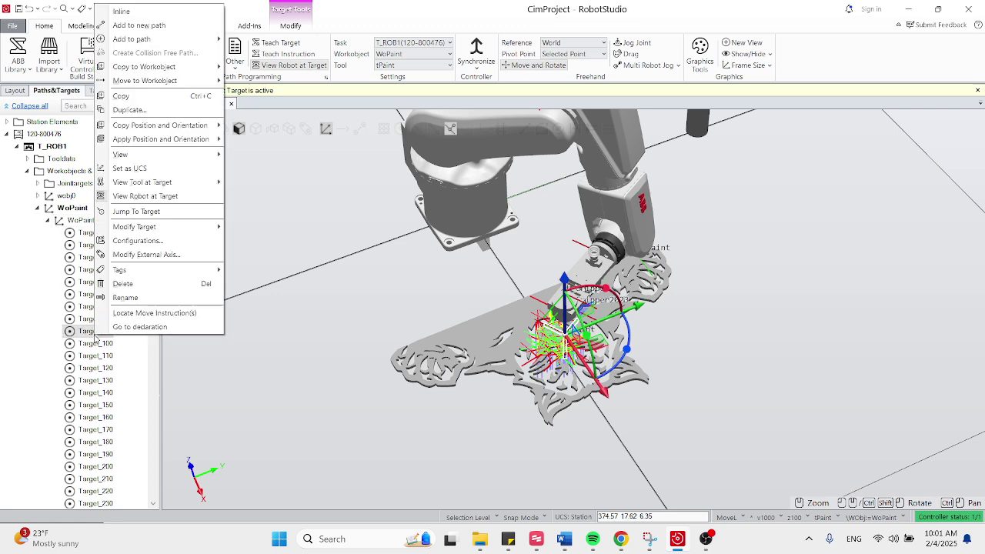
mouse_move(194, 128)
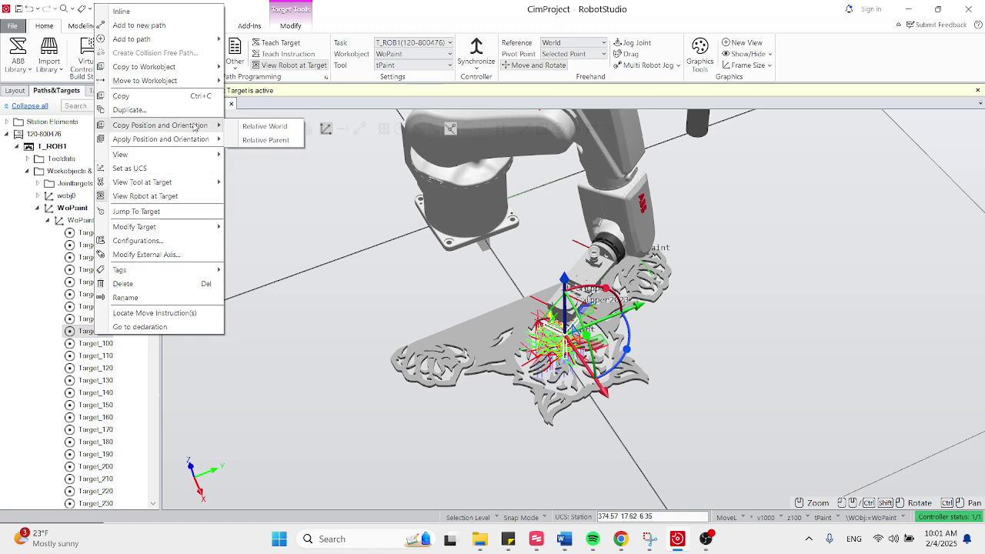
left_click(261, 125)
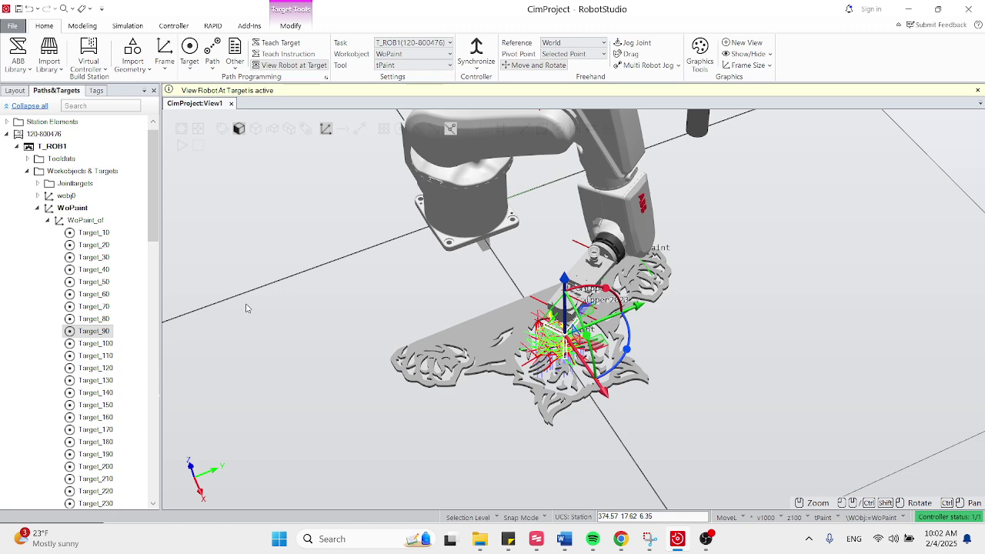
Apply only the copied orientation to all targets from Target_10 to Target_440
left_click(93, 232)
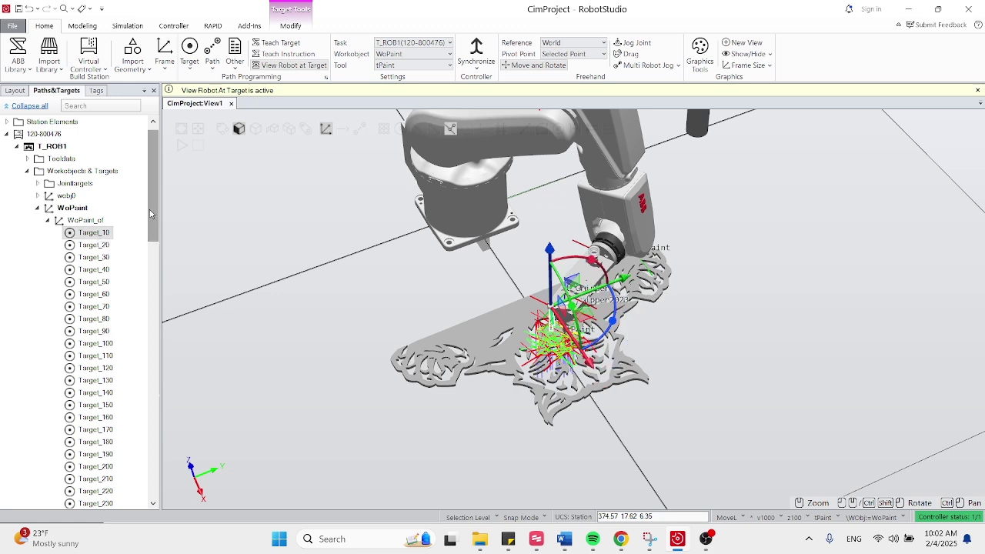
left_click_drag(153, 217, 145, 338)
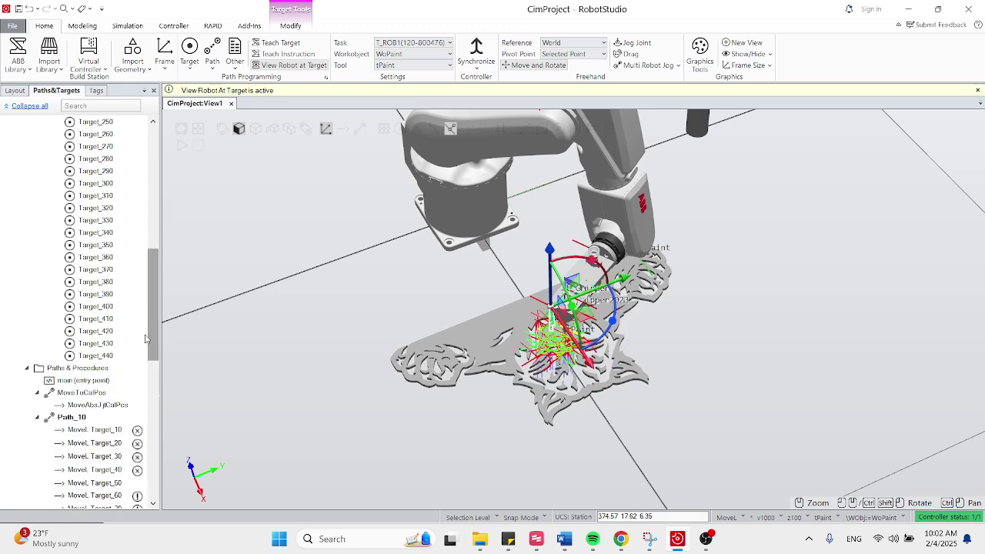
left_click(95, 355, "shift")
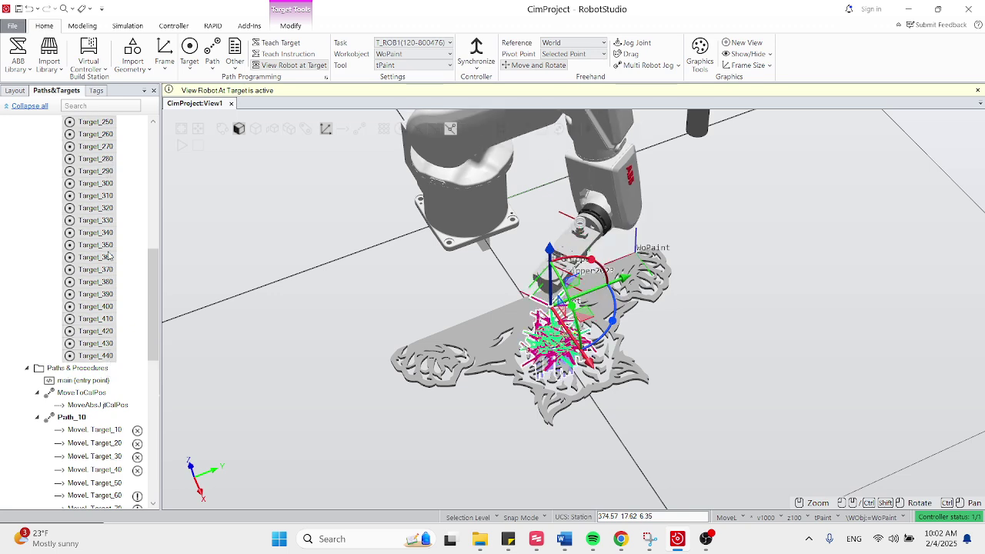
right_click(99, 230)
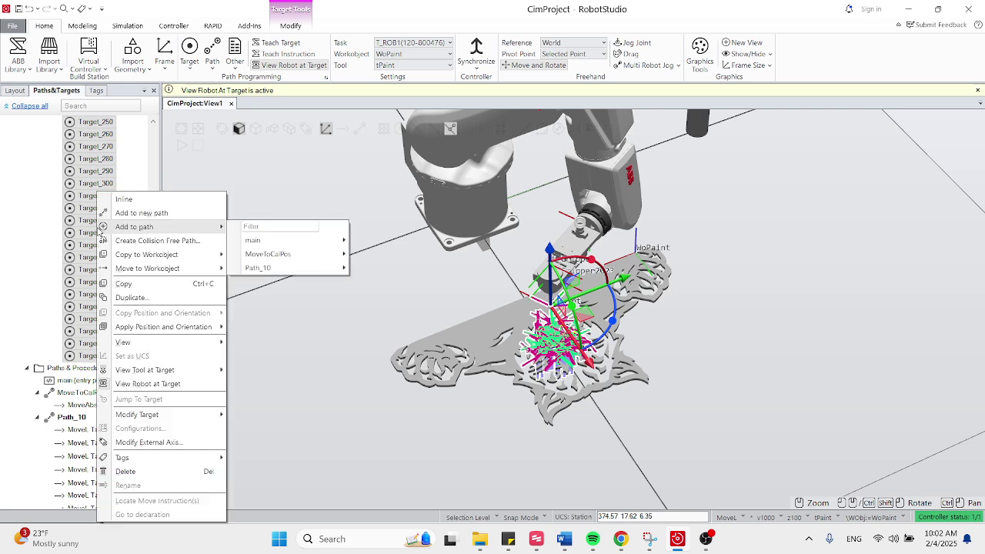
mouse_move(158, 327)
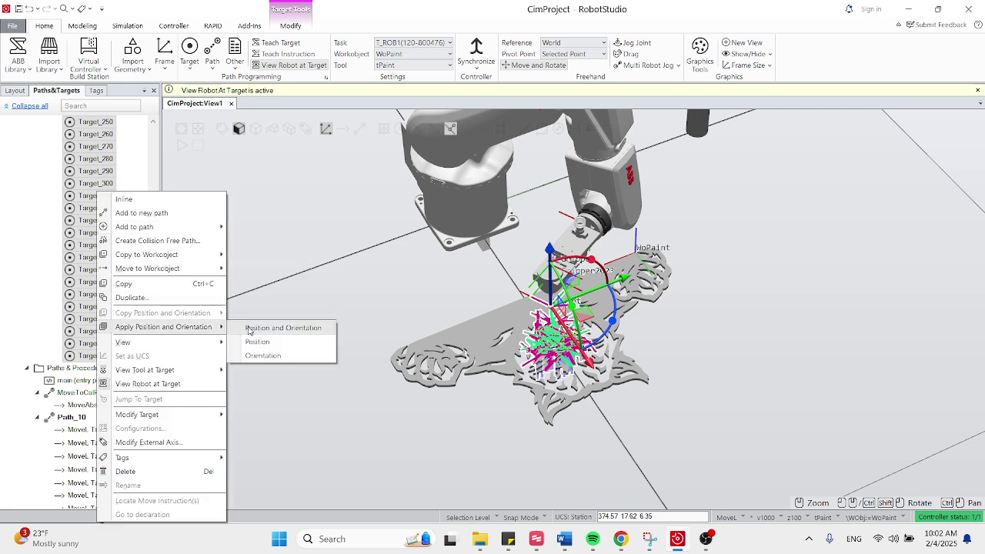
left_click(281, 357)
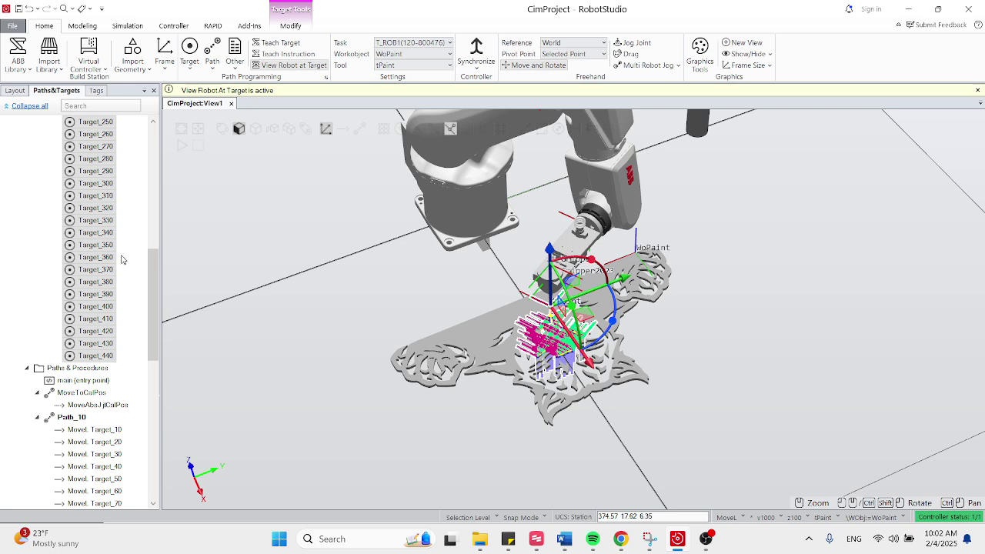
Check the robot's pose along Path_10 for the moves from Target_10 through Target_140
left_click_drag(154, 290, 151, 375)
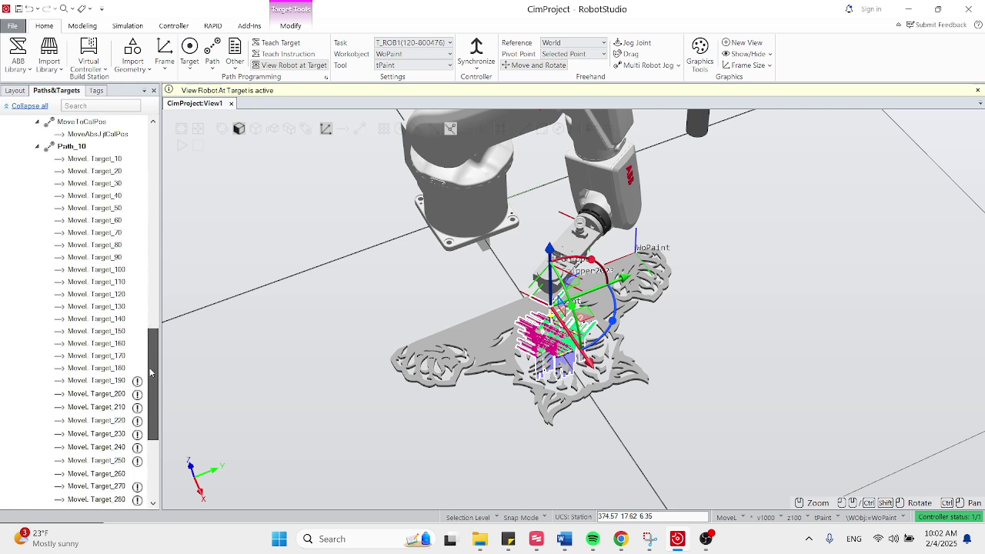
left_click(112, 163)
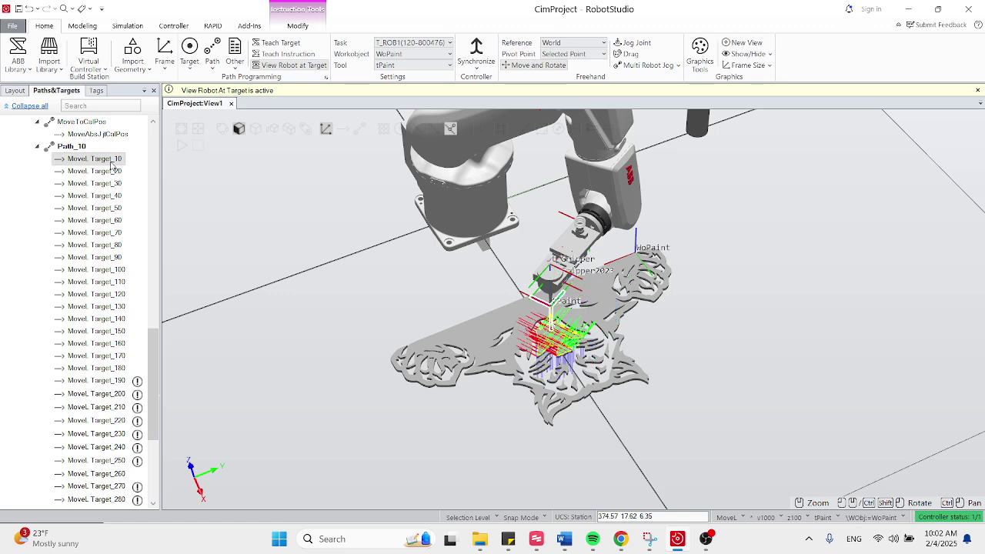
left_click(110, 172)
left_click(105, 185)
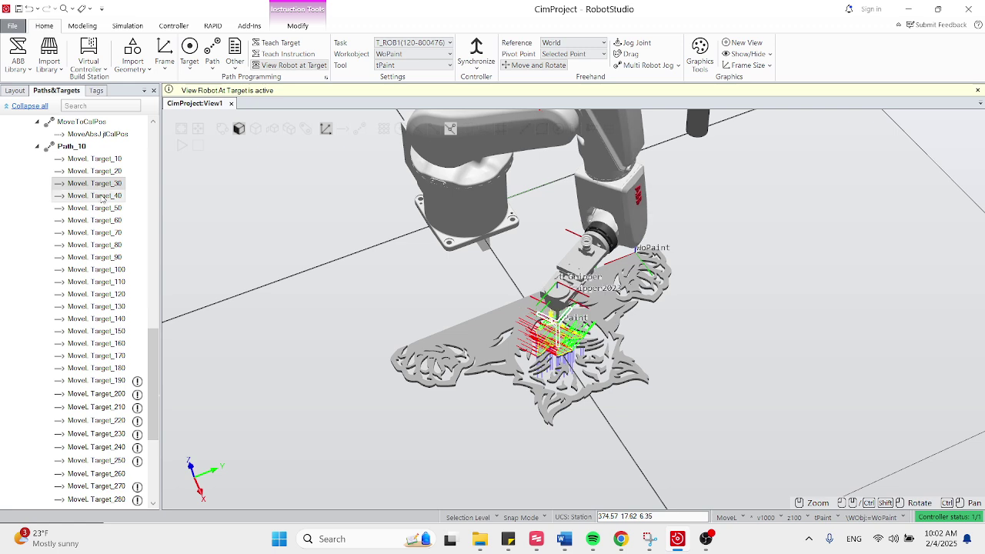
left_click(103, 209)
left_click(102, 221)
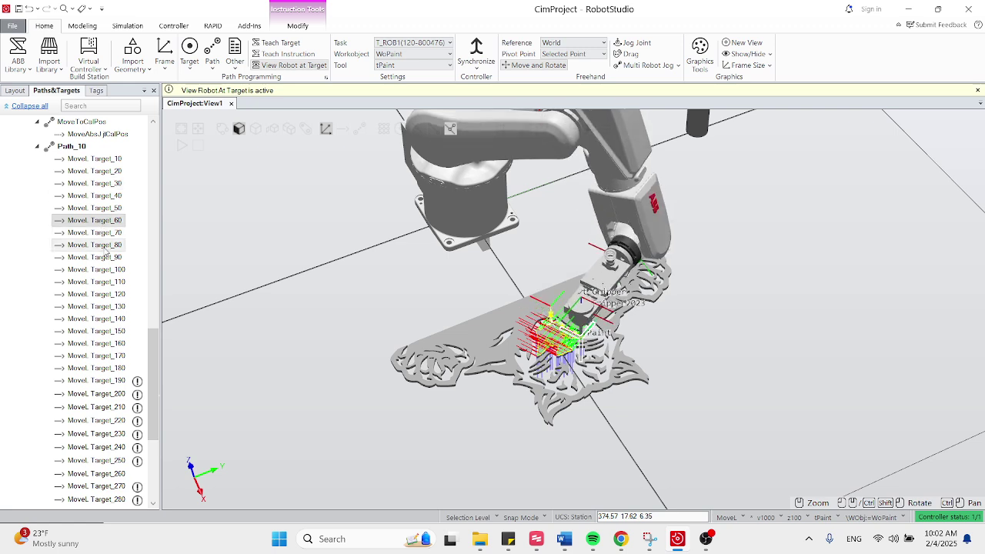
left_click(106, 233)
left_click(102, 245)
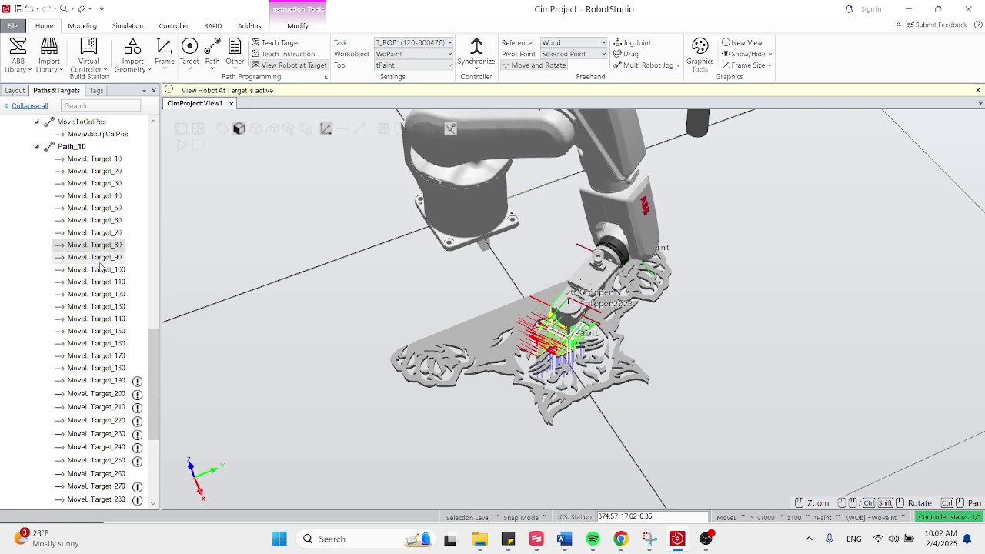
left_click(101, 259)
left_click(102, 270)
left_click(101, 283)
left_click(102, 295)
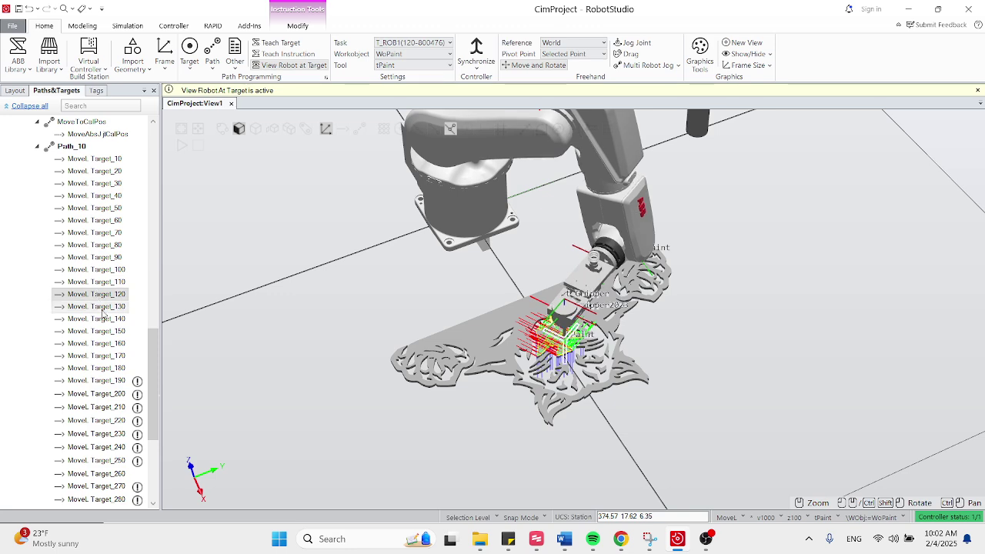
left_click(102, 308)
left_click(100, 319)
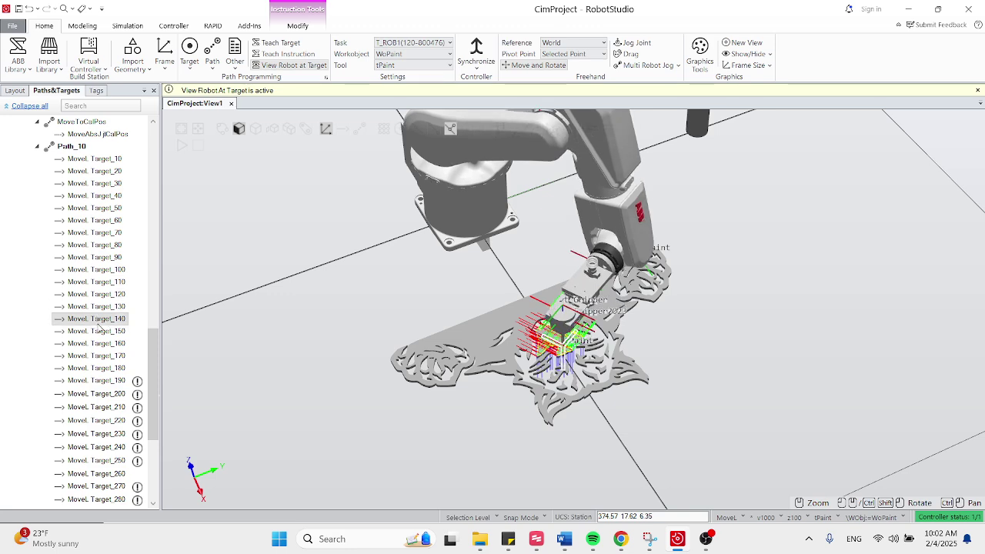
Check the robot's pose for the marked moves to Target_190, Target_200, Target_210 and Target_220
left_click(98, 383)
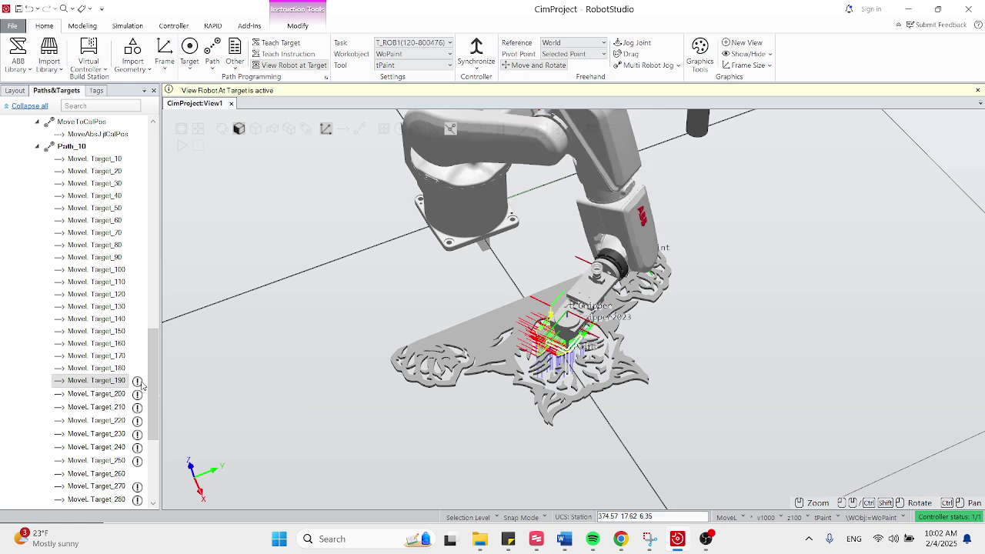
left_click(112, 394)
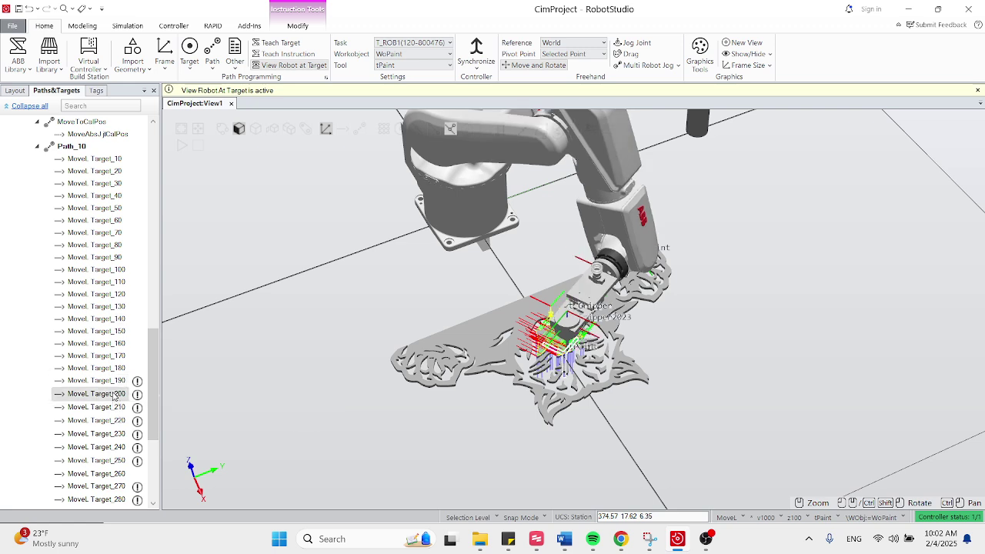
left_click(107, 406)
left_click(111, 420)
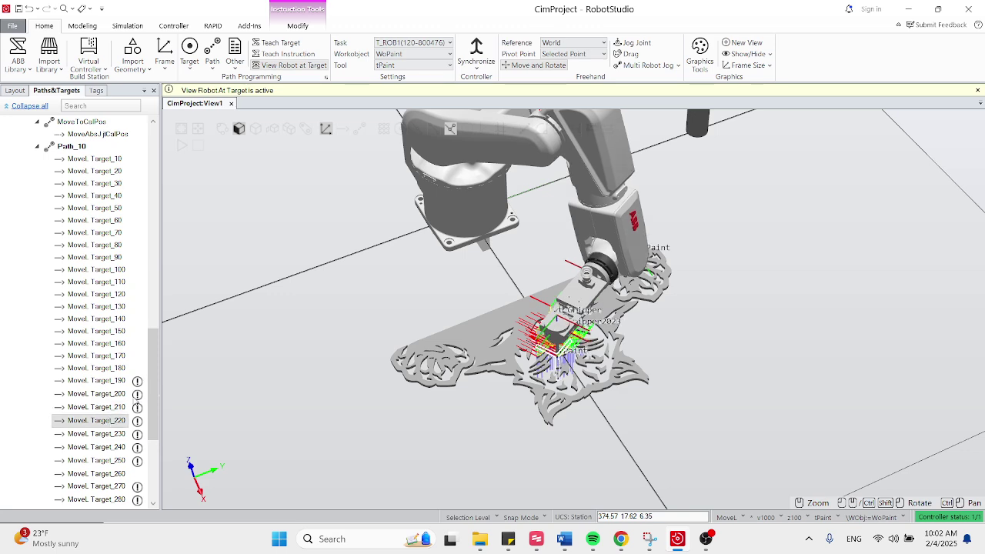
Run Auto Configuration on Path_10 for all move instructions
left_click(68, 147)
right_click(66, 148)
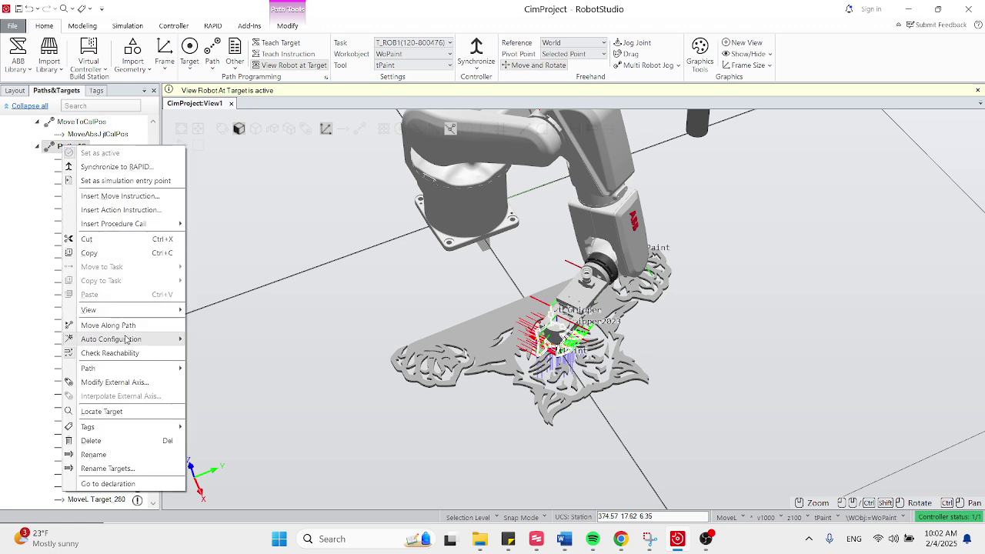
mouse_move(127, 343)
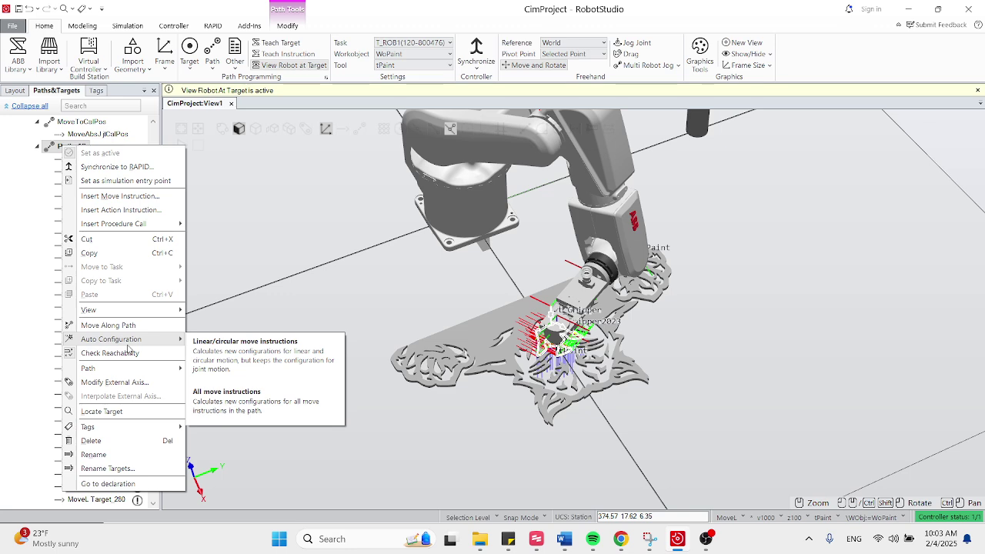
left_click(236, 409)
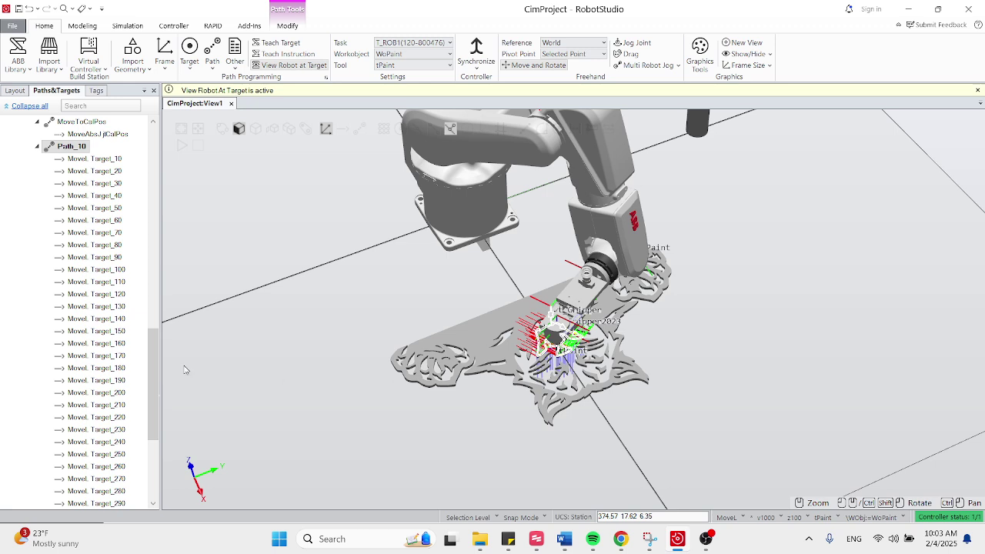
Run the robot along Path_10 and examine the tool's motion around the outline up close
mouse_move(152, 377)
left_mouse_down()
mouse_move(160, 454)
mouse_move(161, 361)
left_mouse_up()
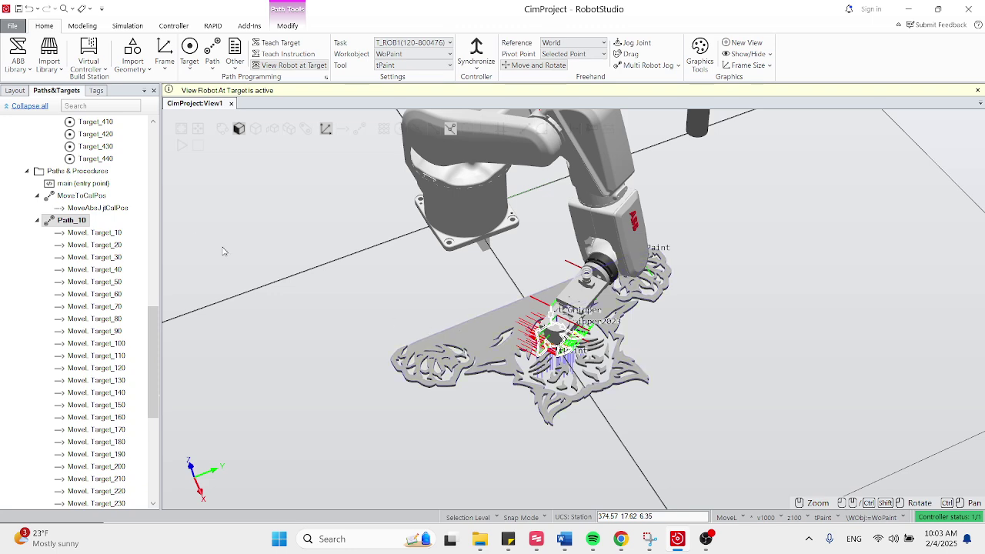
right_click(76, 223)
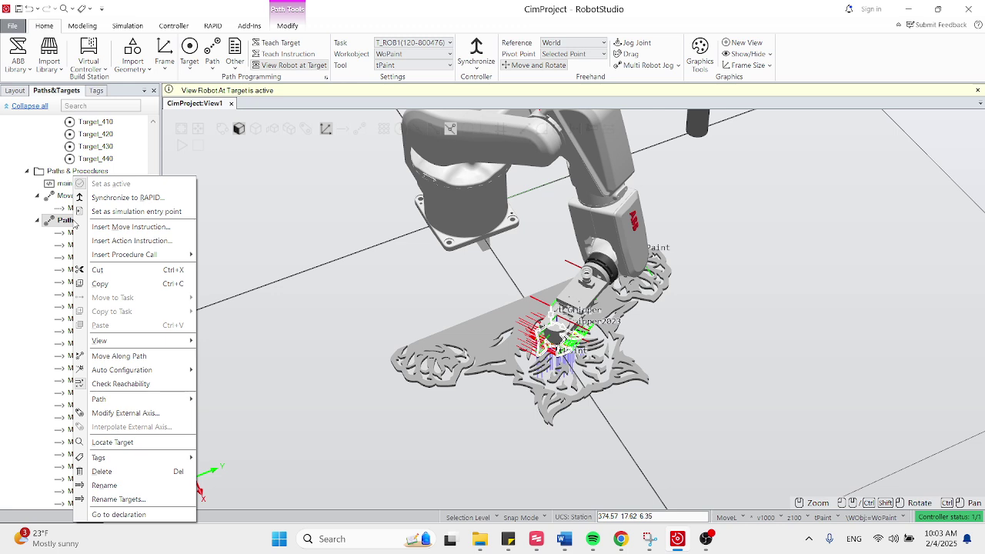
left_click(119, 355)
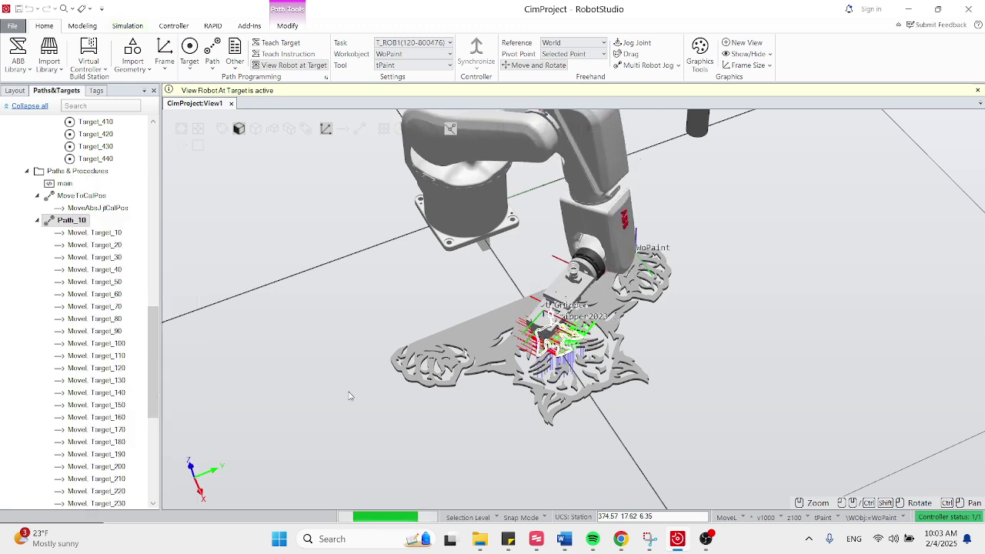
scroll(551, 341, "up", 4)
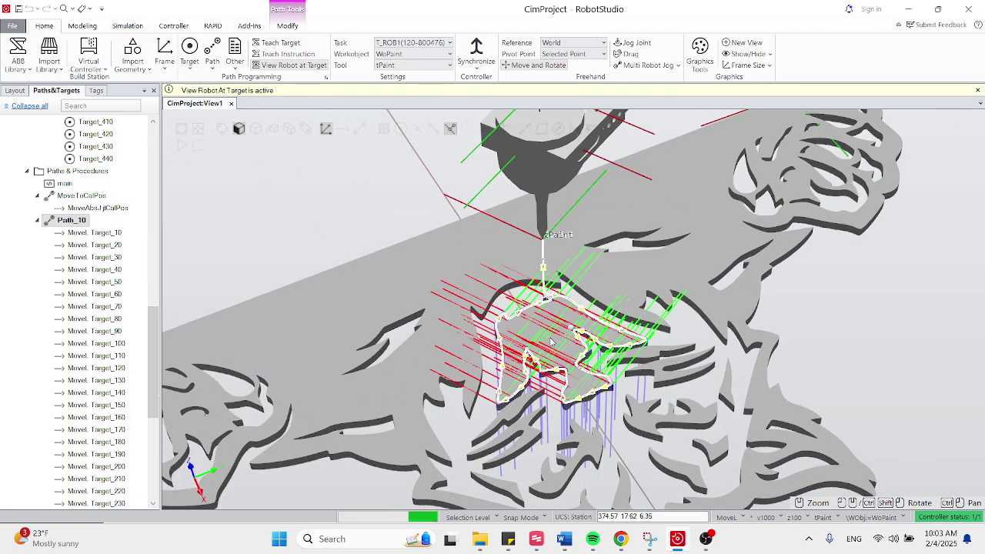
left_click_drag(551, 342, 576, 340, "ctrl+shift")
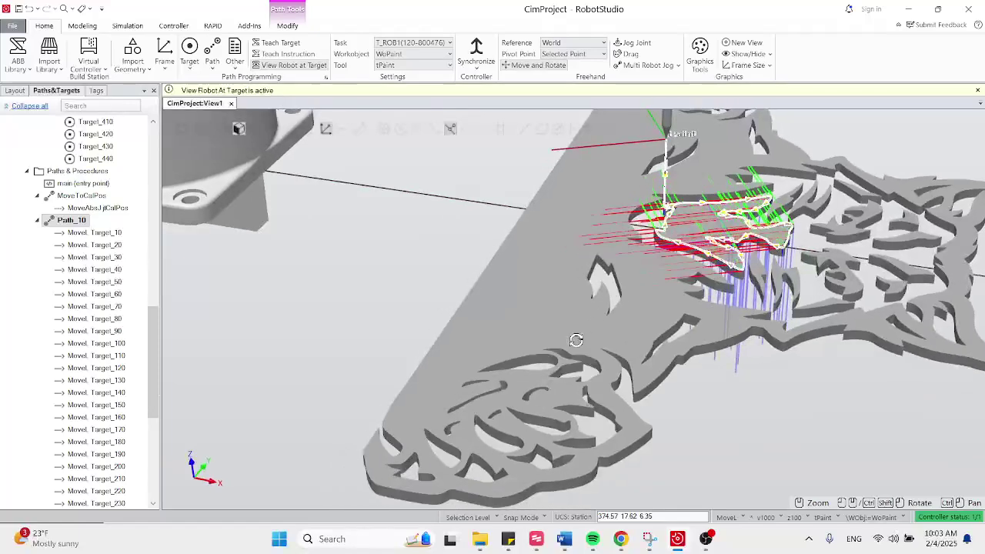
right_click(69, 221)
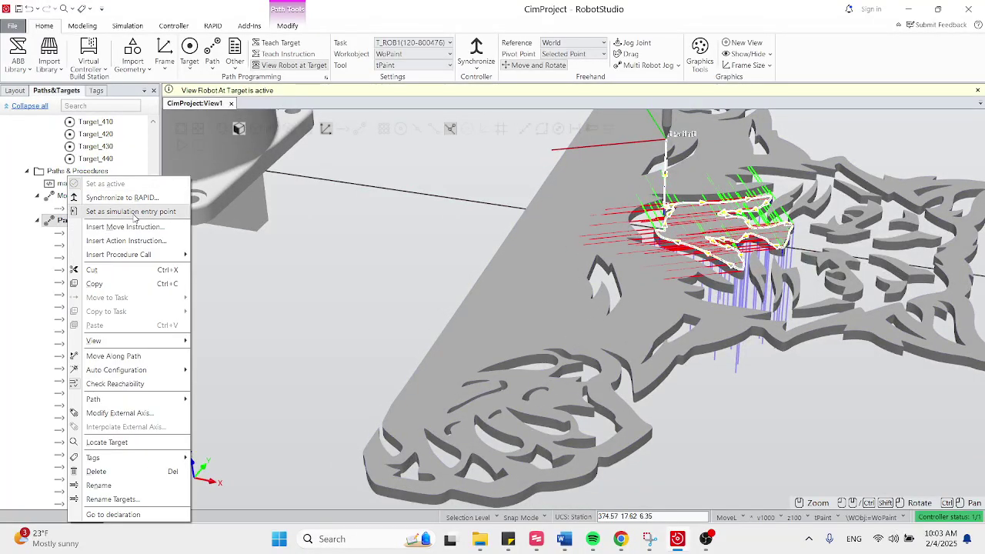
left_click(154, 359)
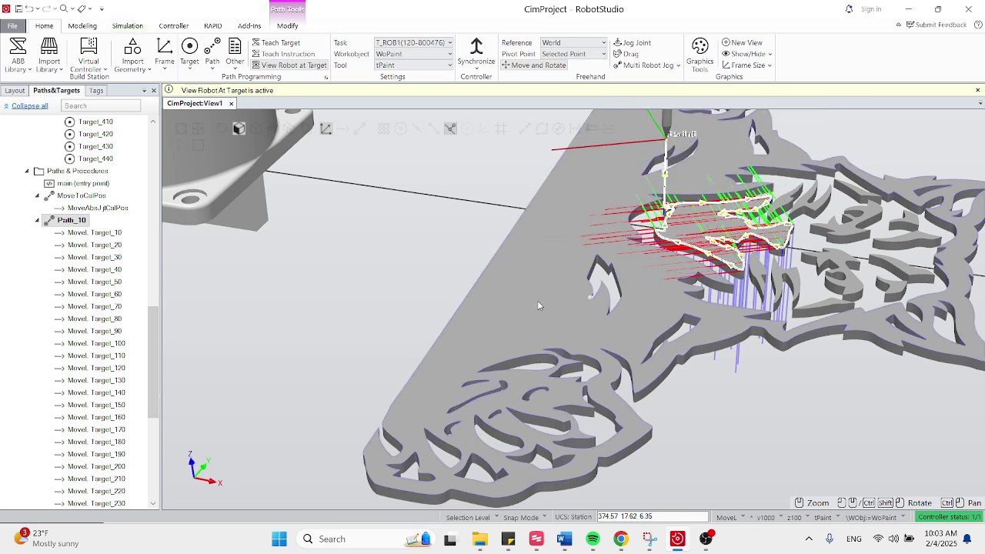
scroll(535, 303, "down", 4)
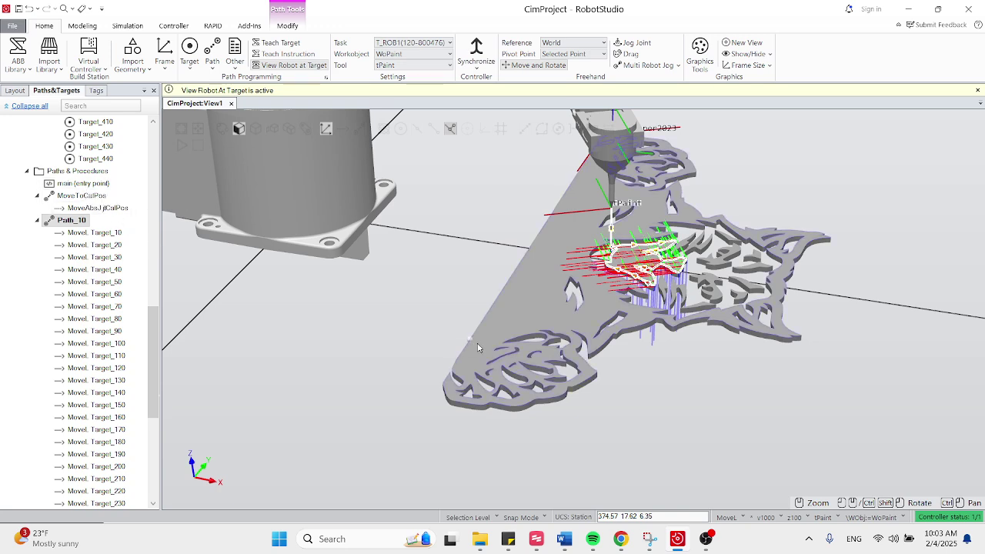
scroll(275, 311, "down", 4)
scroll(469, 333, "down", 3)
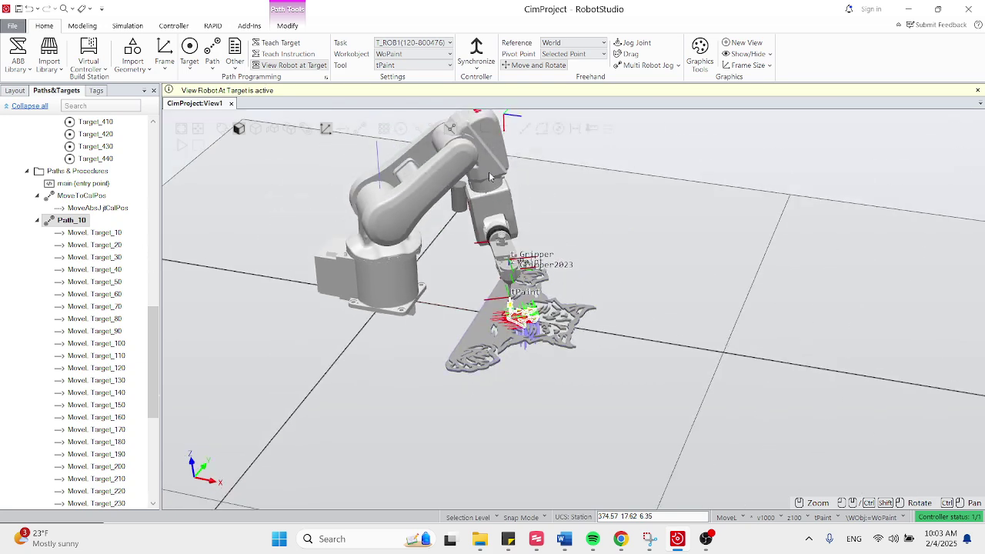
Collapse the WoPaint_of targets and jump the T_ROB1 robot to its home position
right_click(85, 186)
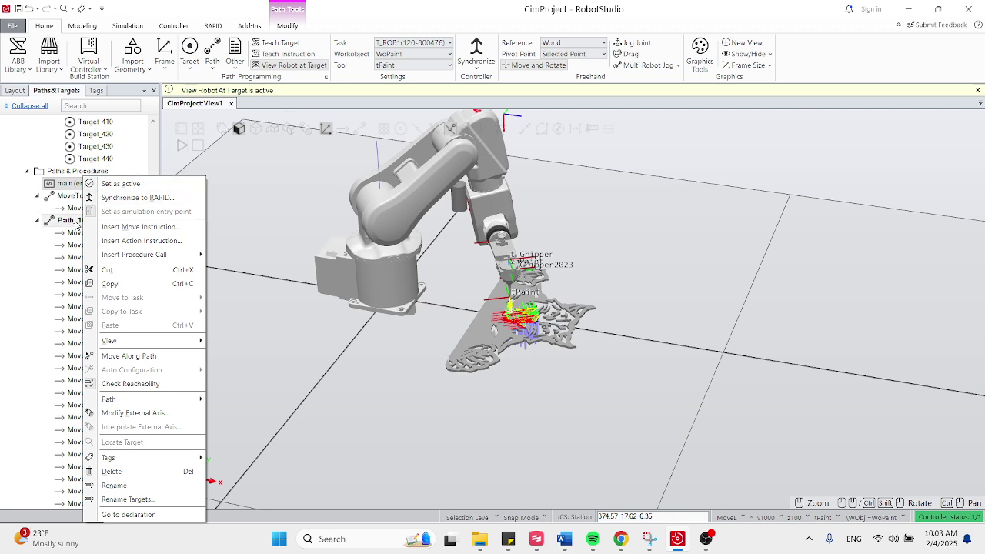
left_click(270, 208)
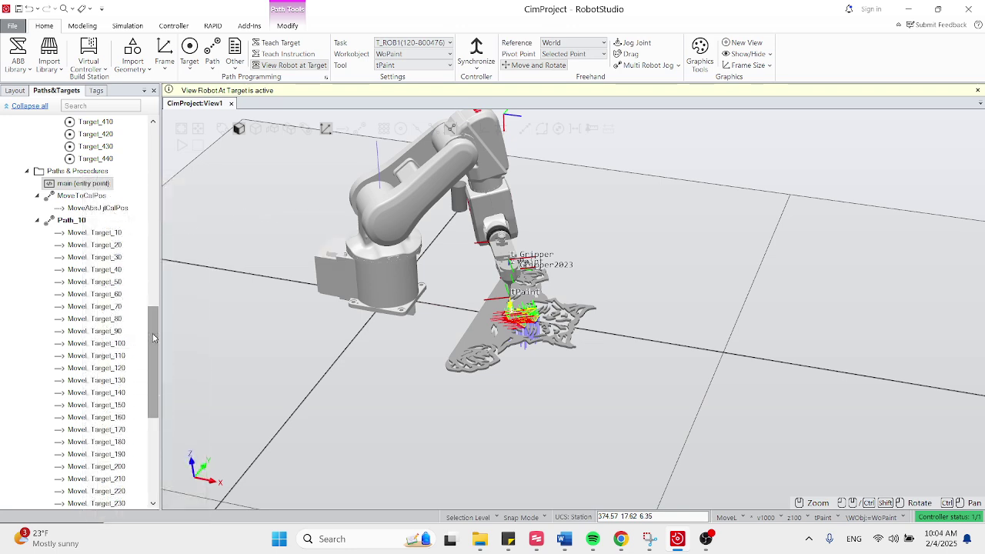
left_click_drag(154, 336, 147, 169)
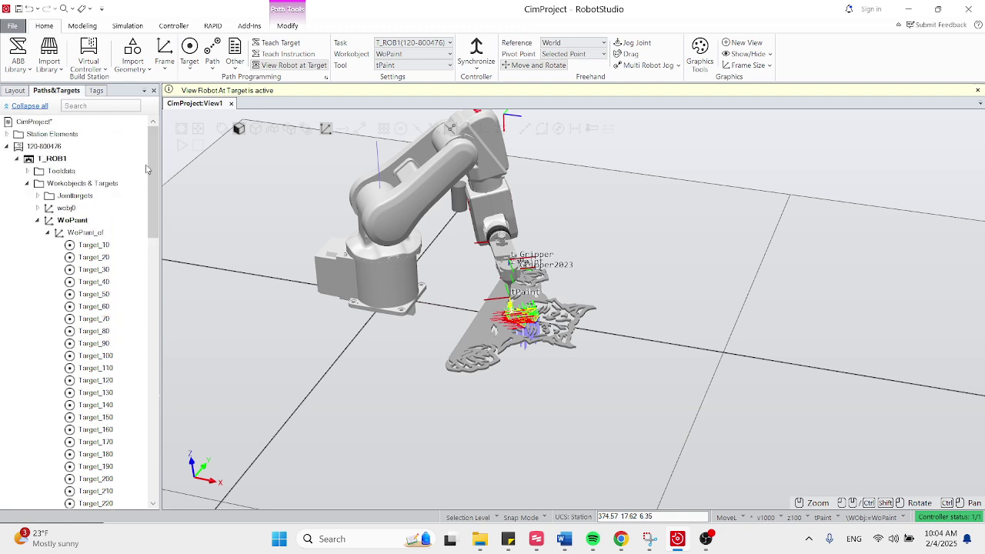
left_click(47, 233)
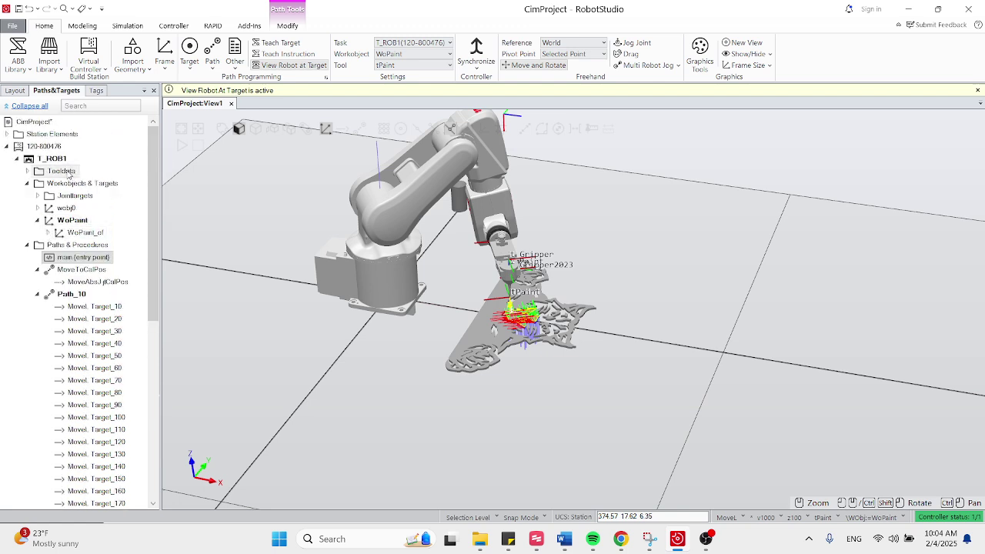
right_click(62, 159)
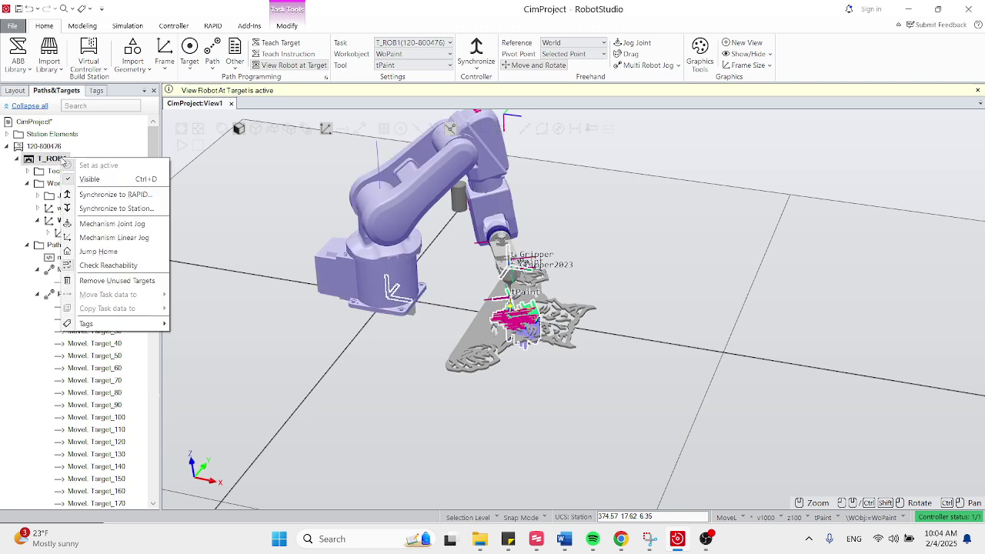
left_click(94, 251)
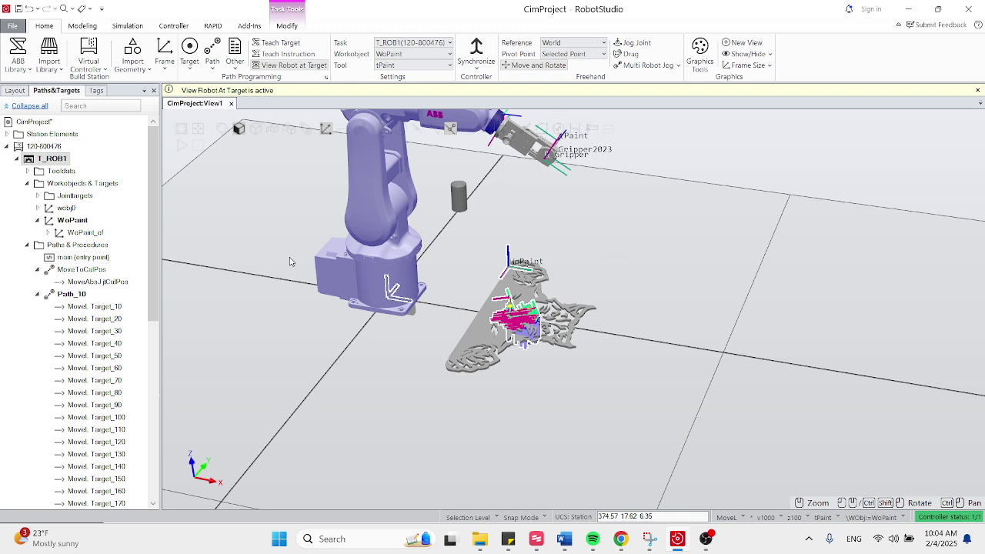
Make main the active procedure and teach the robot's home position as a linear move instruction in it
right_click(76, 259)
mouse_move(76, 259)
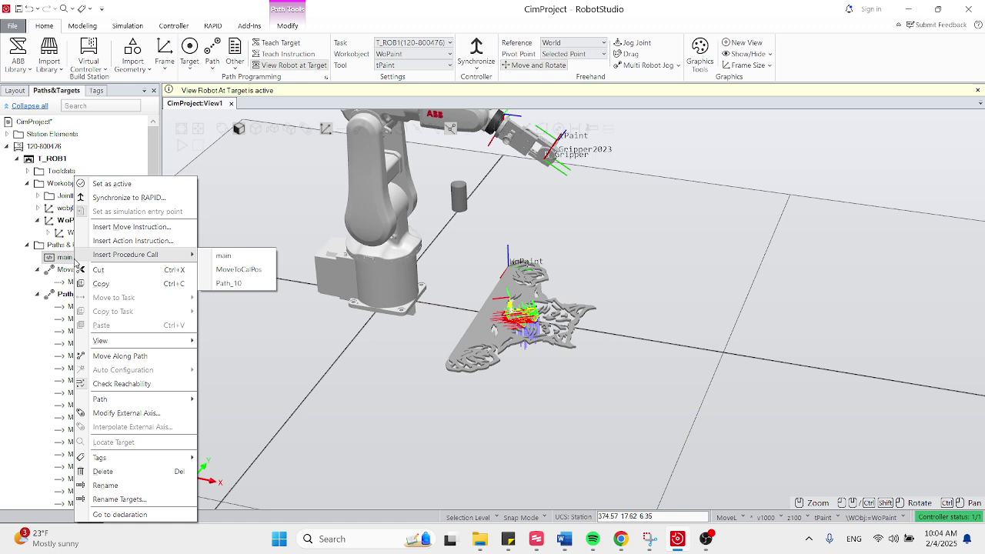
left_click(112, 183)
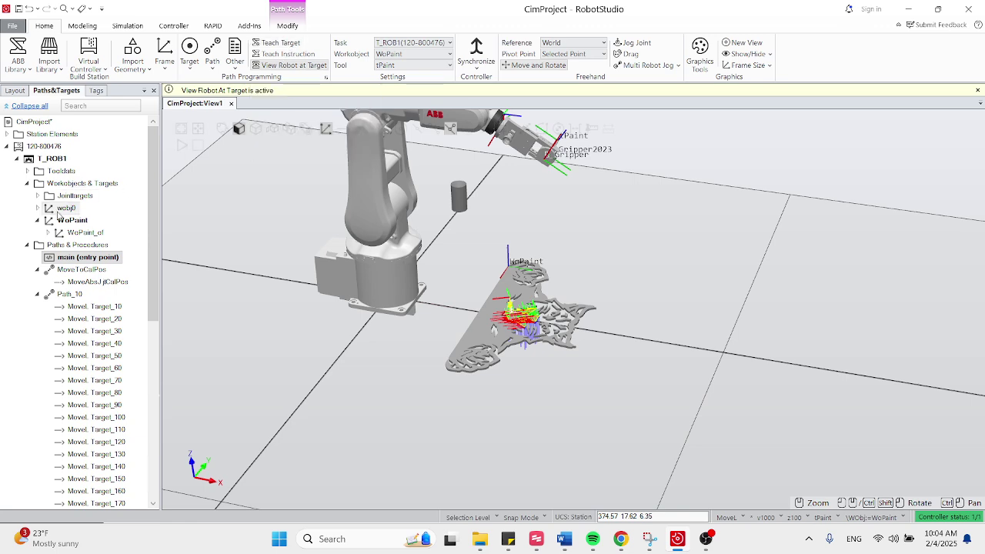
left_click(46, 233)
left_click_drag(158, 203, 160, 382)
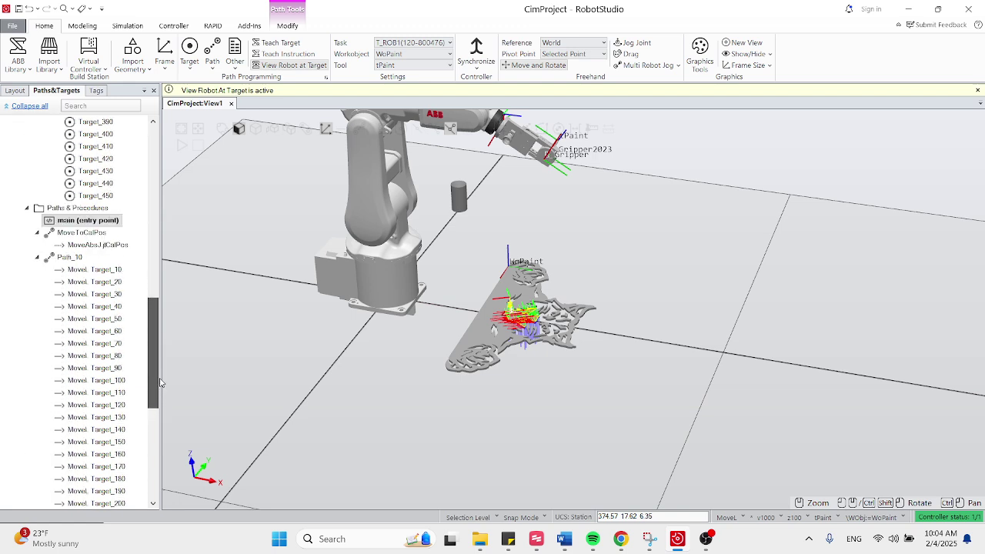
left_click(106, 197)
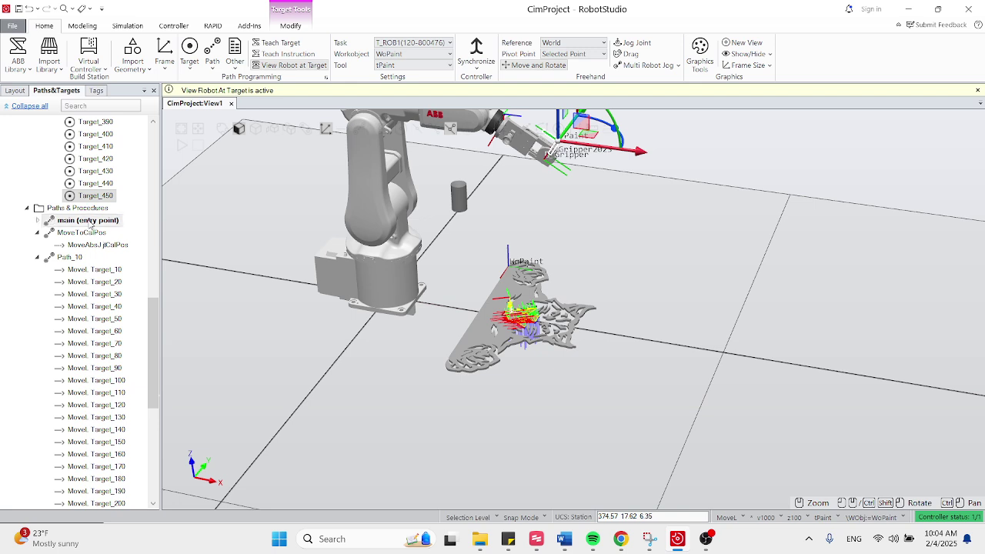
left_click(43, 221)
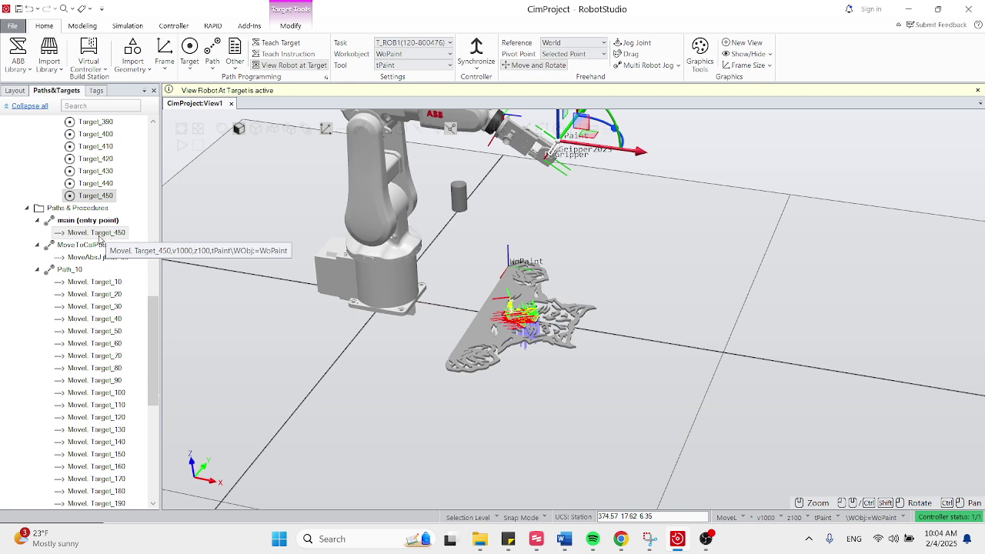
Change the motion type of main's move to Target_450 to Joint
right_click(94, 233)
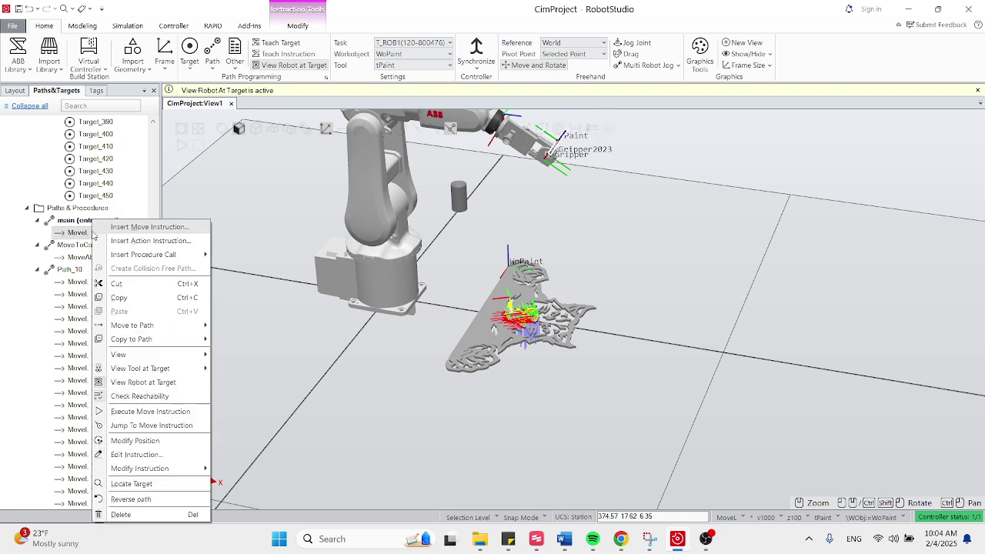
left_click(134, 455)
left_click(77, 114)
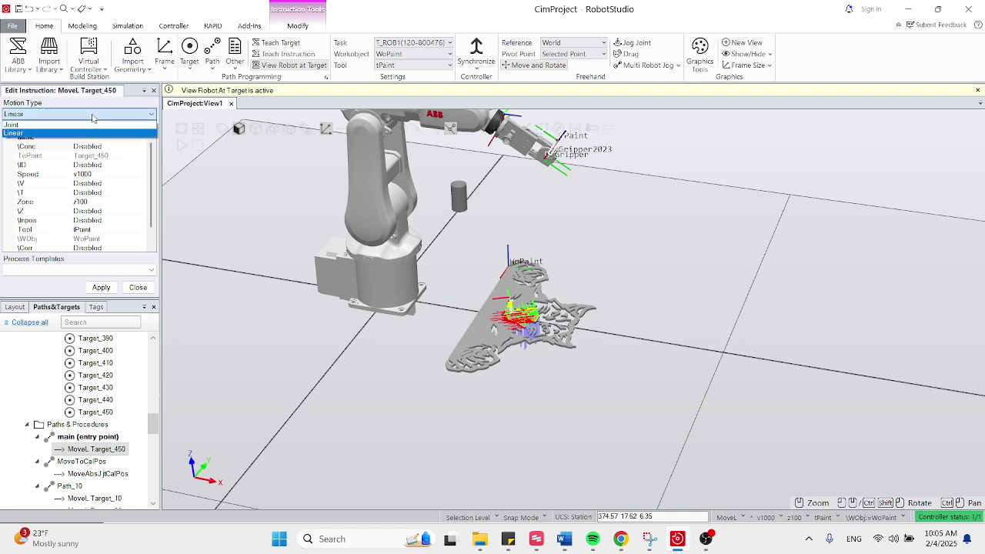
left_click(77, 131)
left_click(101, 287)
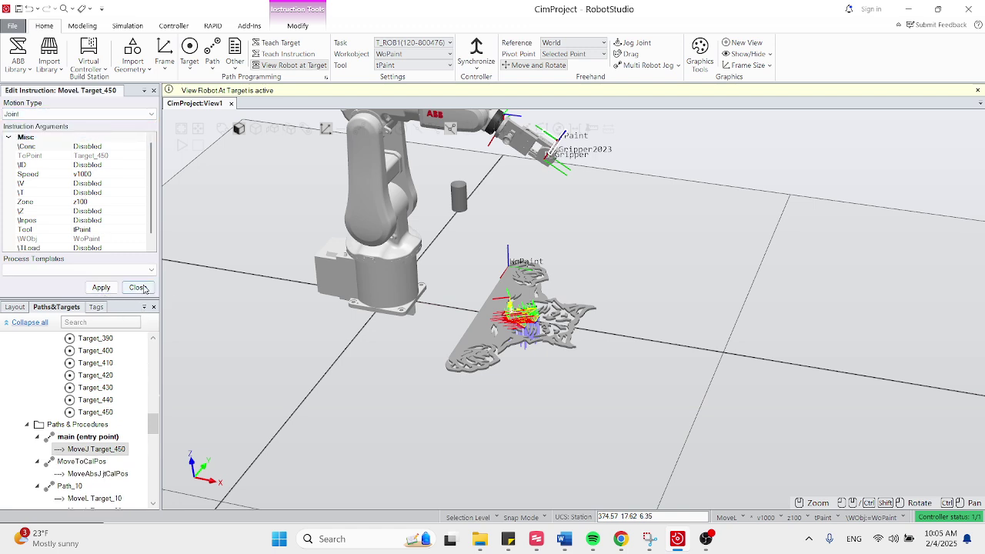
left_click(138, 287)
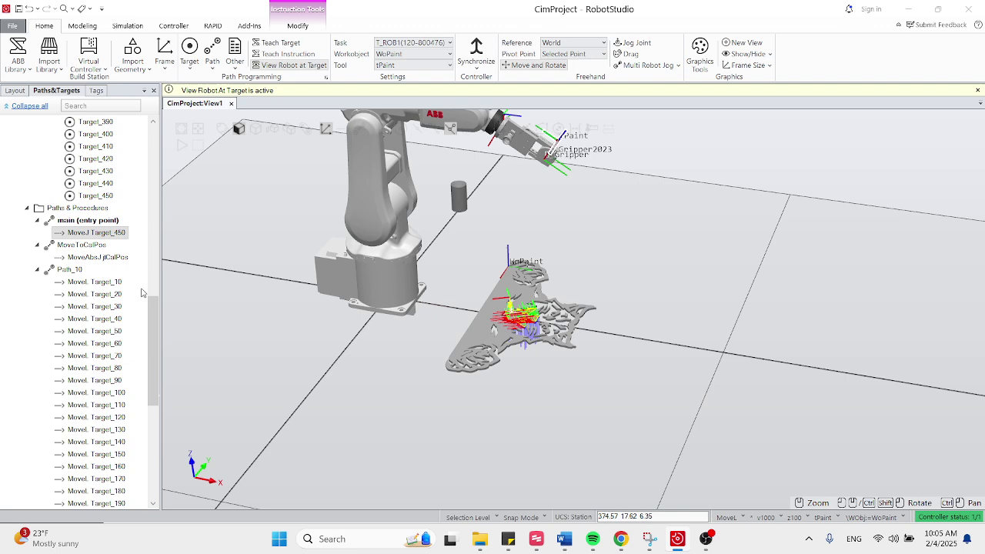
Change the motion type of Path_10's first move, to Target_10, to Joint
right_click(86, 283)
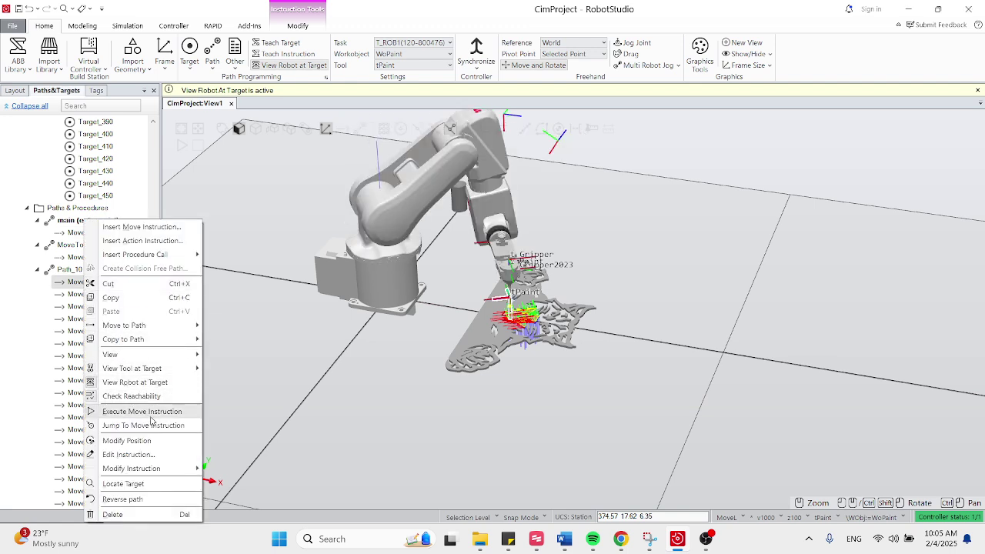
left_click(157, 455)
left_click(42, 113)
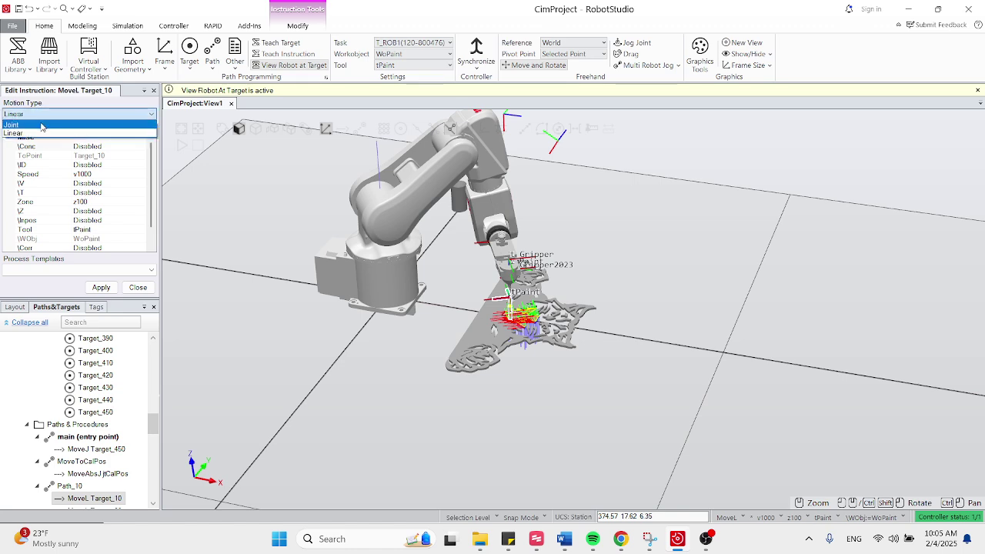
left_click(43, 126)
left_click(101, 289)
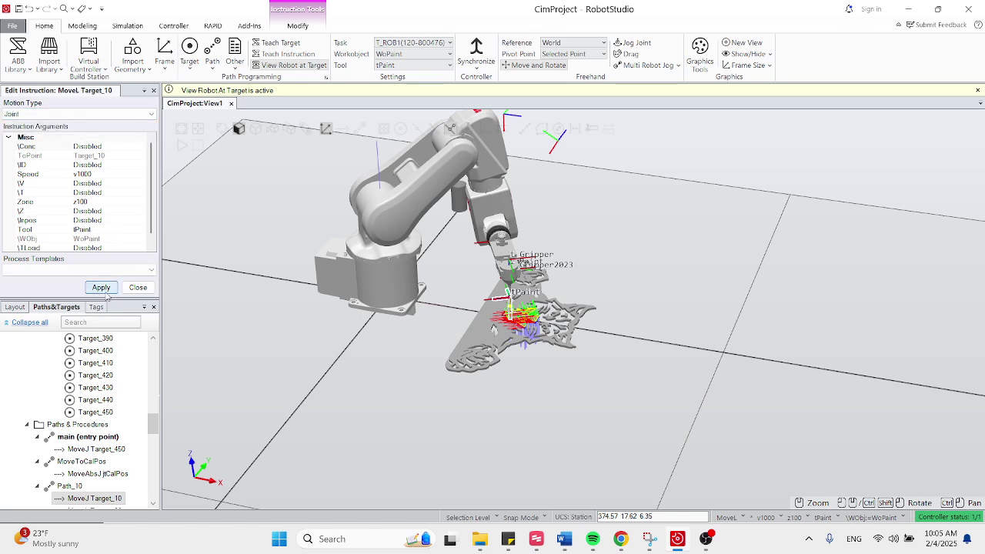
left_click(137, 288)
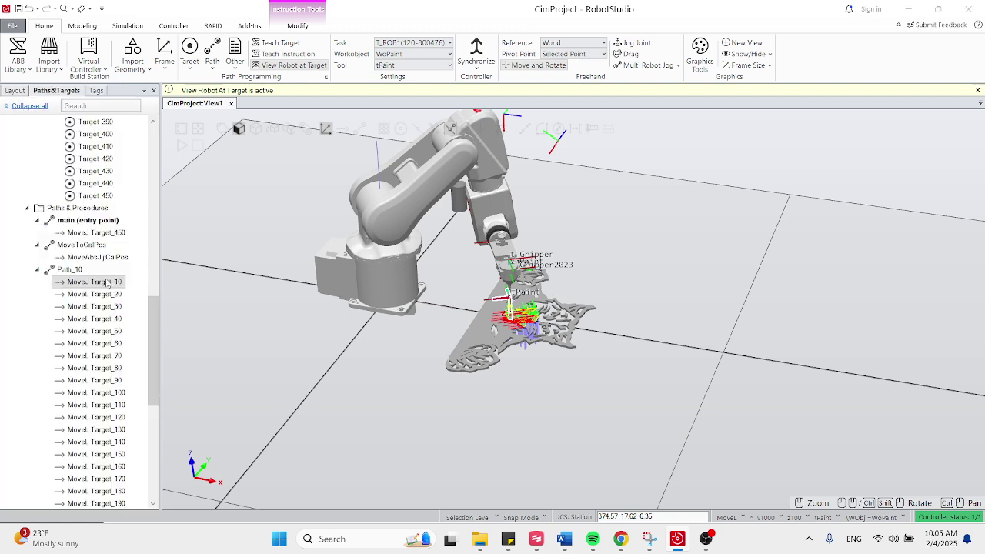
Add a call to Path_10 in main after the home move, and run the robot along main
left_click_drag(74, 274, 80, 222)
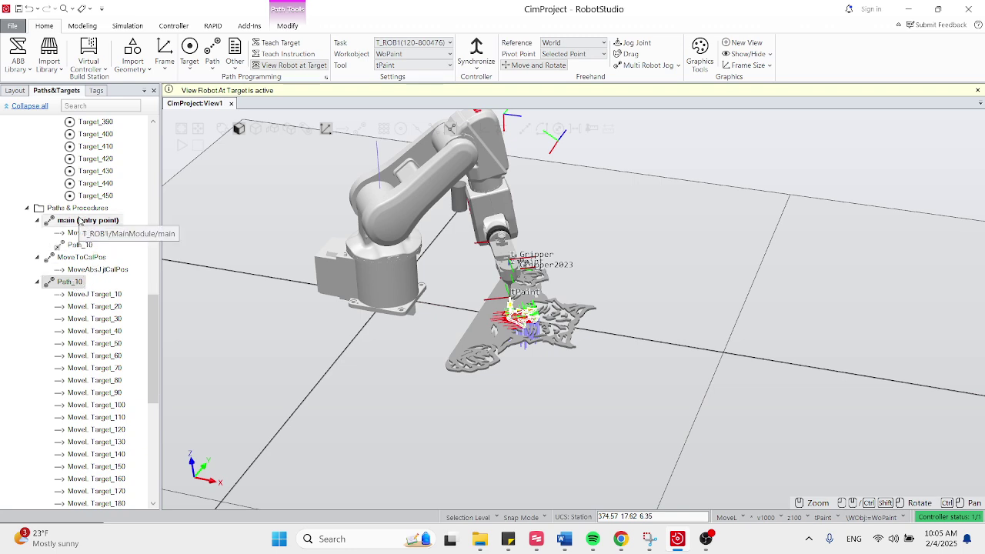
right_click(79, 221)
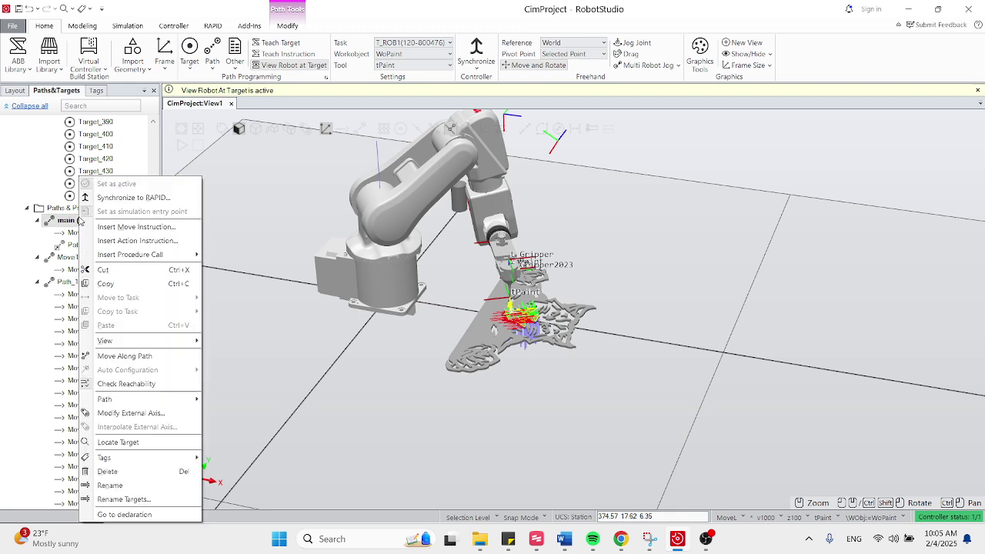
left_click(133, 356)
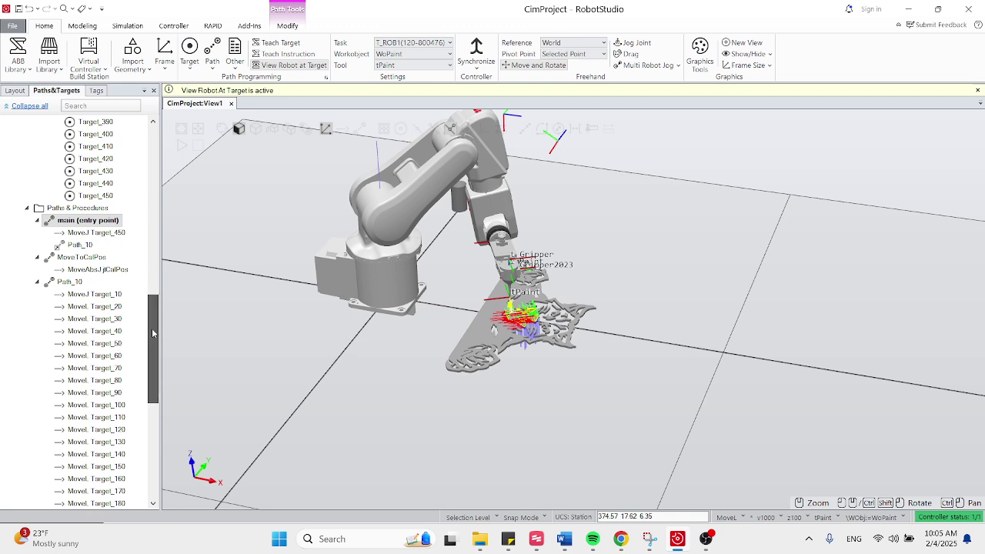
left_click(71, 221)
left_click(77, 244)
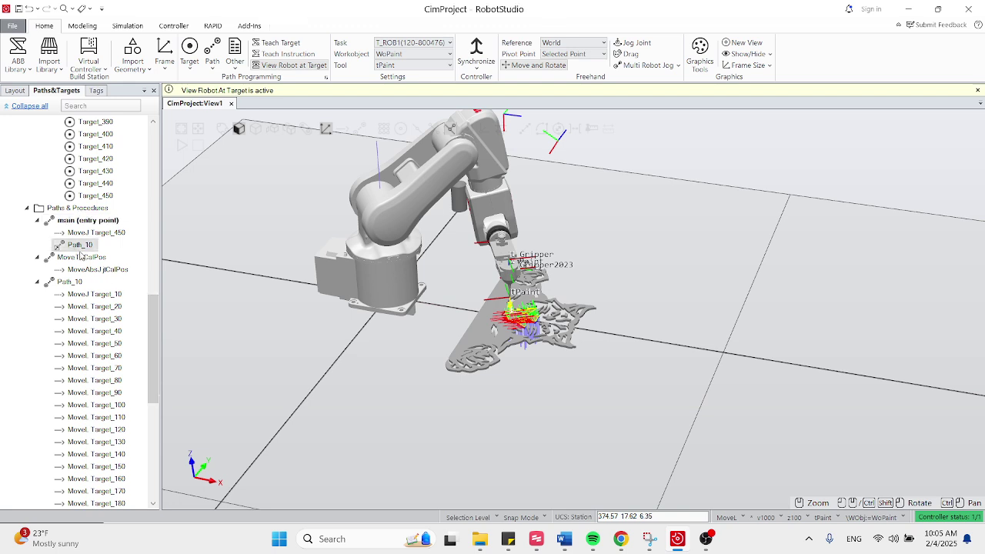
Save the station and move the robot to the home position using main's joint move to Target_450
right_click(89, 220)
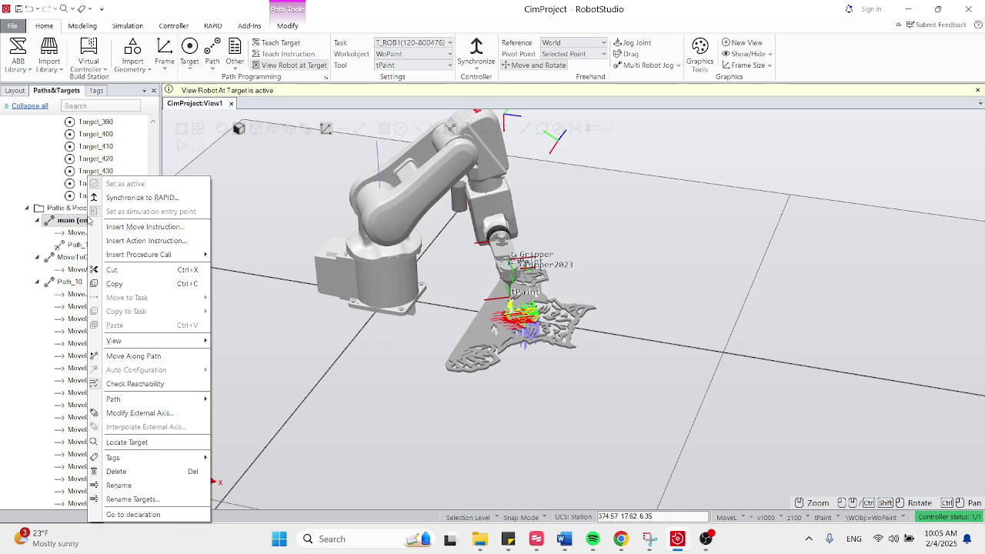
left_click(20, 9)
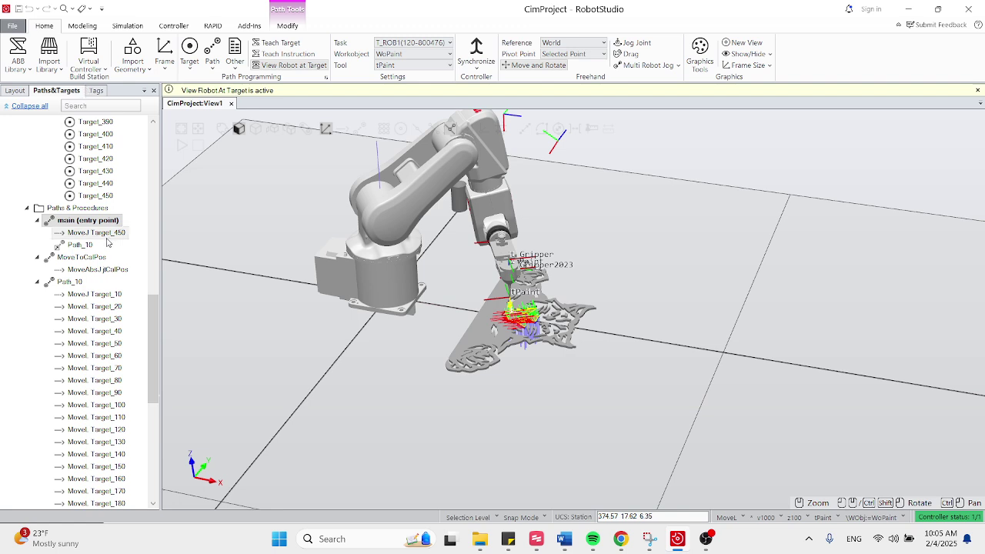
left_click_drag(151, 348, 153, 315)
left_click(93, 343)
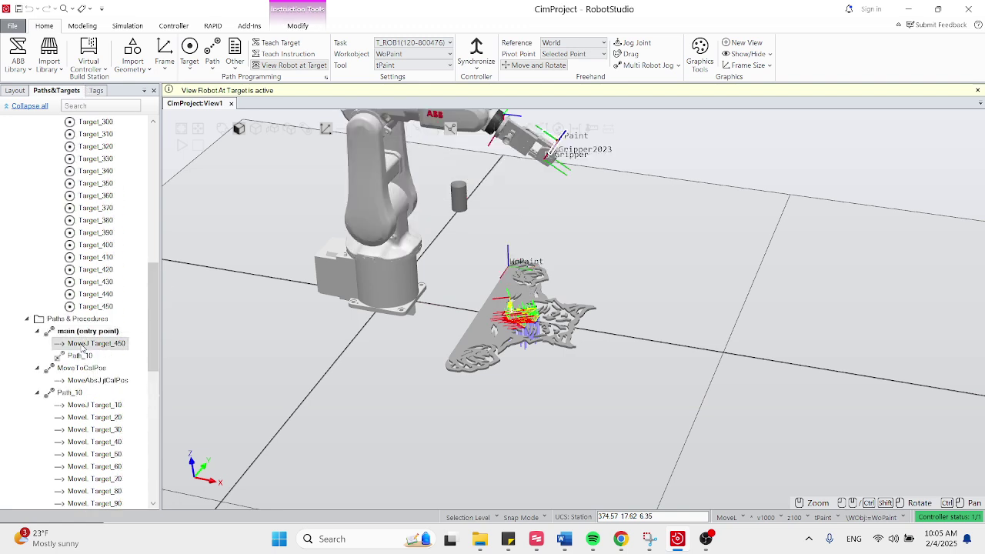
left_click(79, 356)
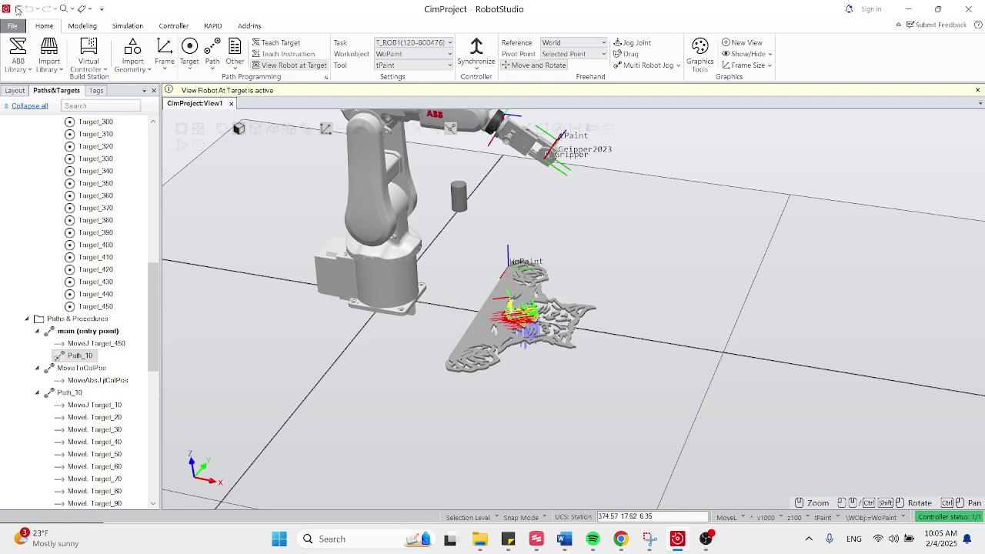
Make Path_10 the active procedure and run the robot along it
left_click(69, 392)
right_click(70, 393)
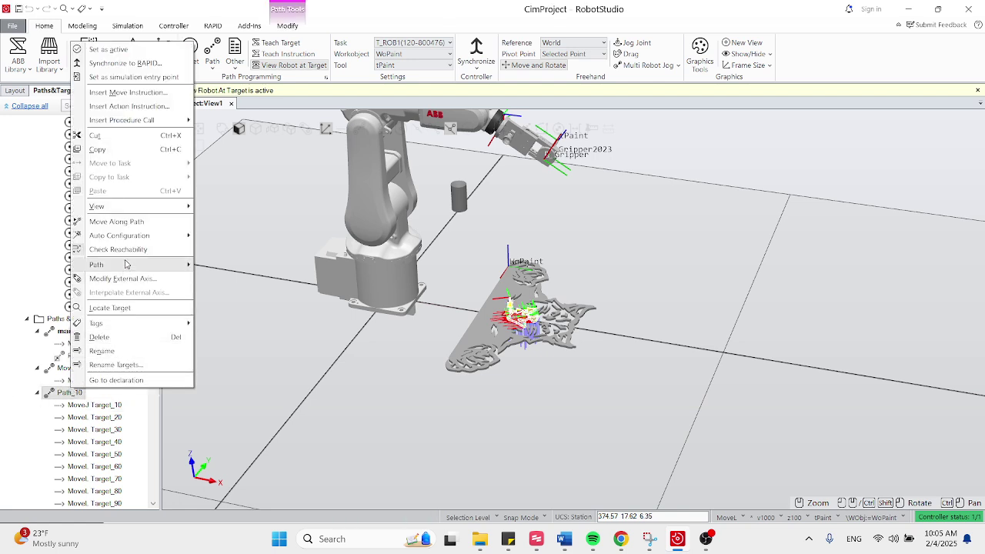
mouse_move(132, 239)
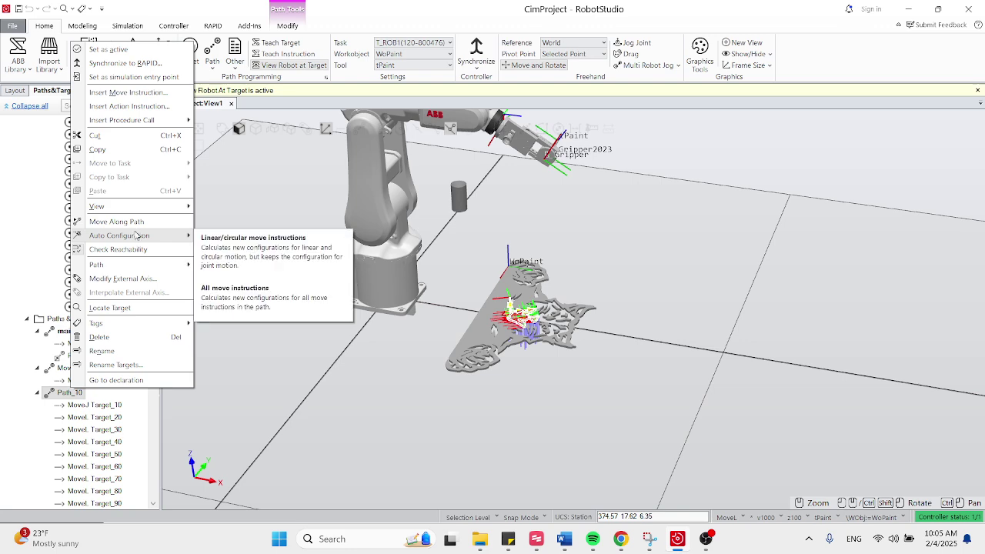
left_click(123, 63)
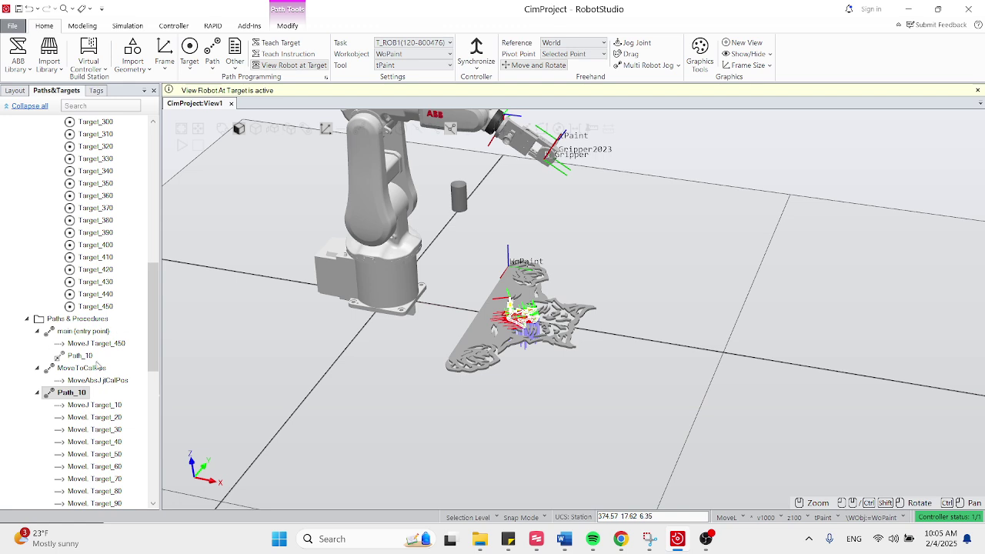
right_click(77, 397)
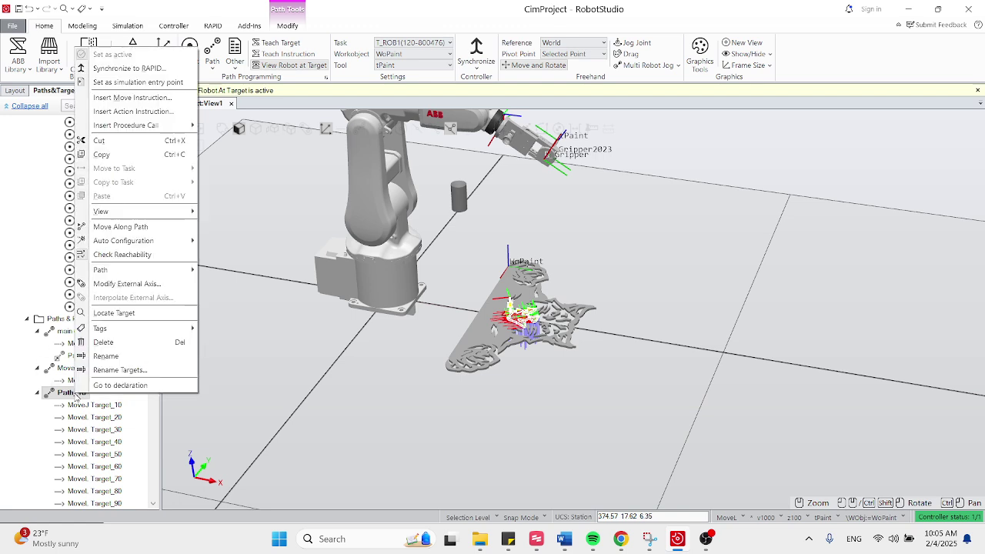
left_click(140, 231)
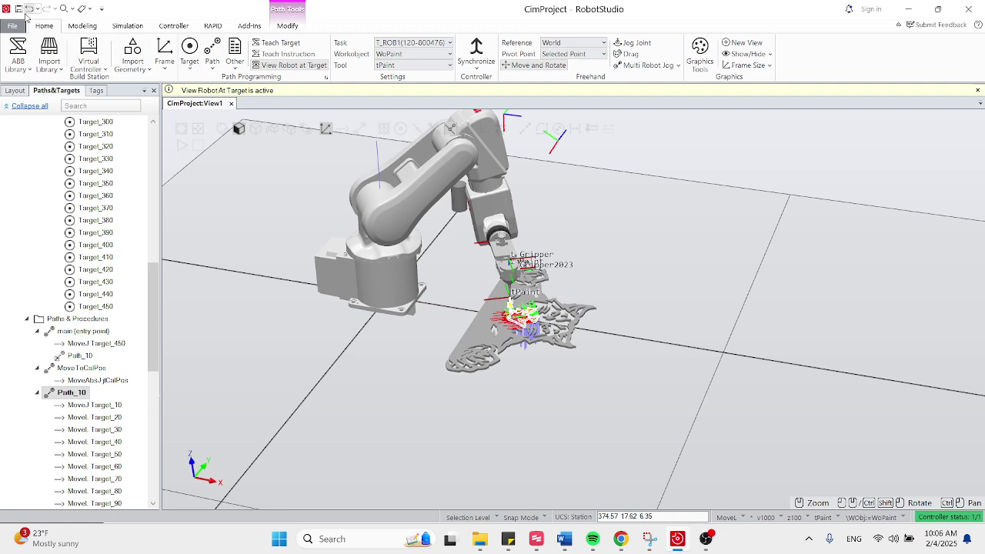
left_click(706, 539)
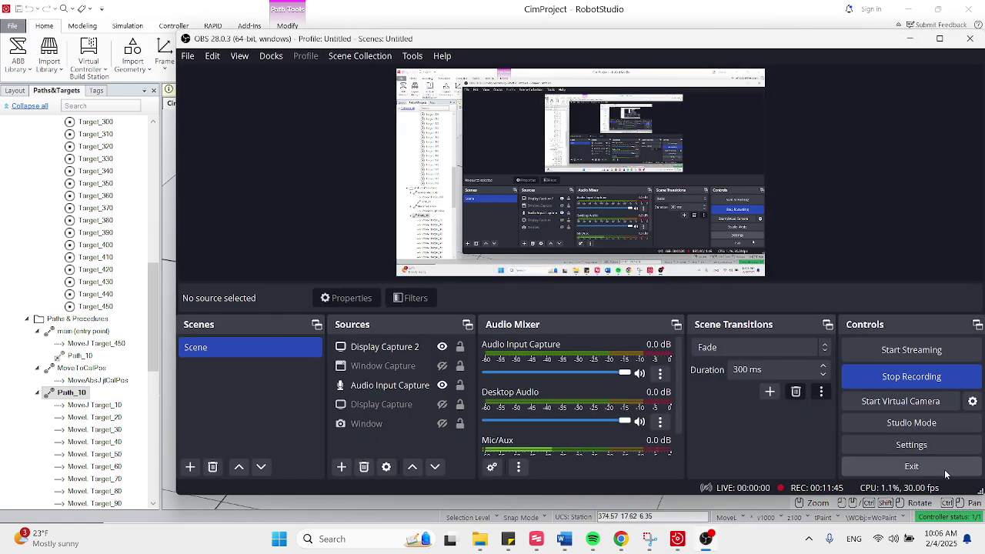